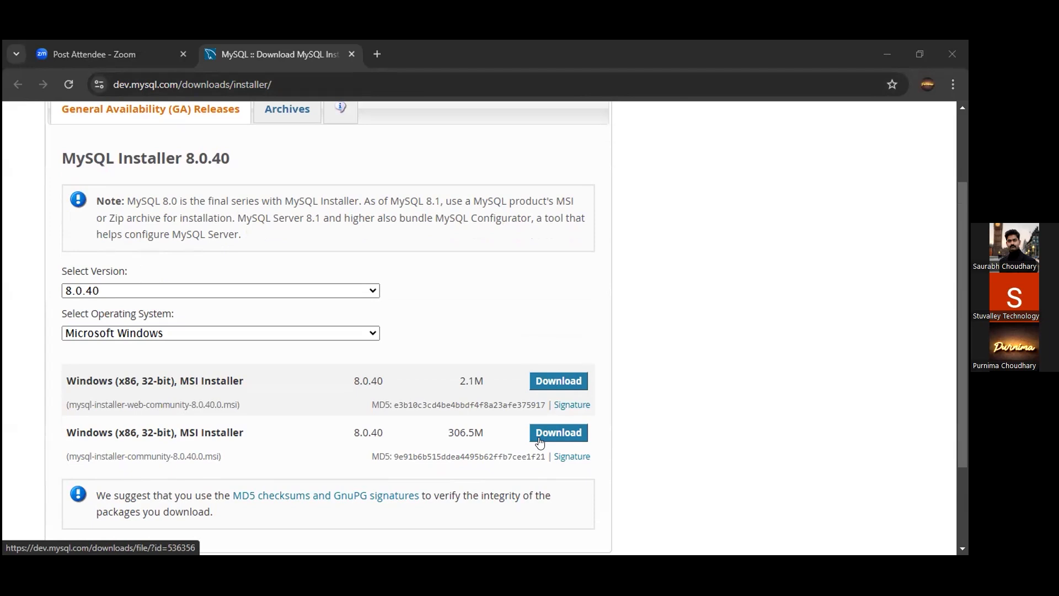
- Download the 306.5M Windows MSI installer for MySQL 8.0.40
{"action": "left_click", "coordinate": [540, 442]}
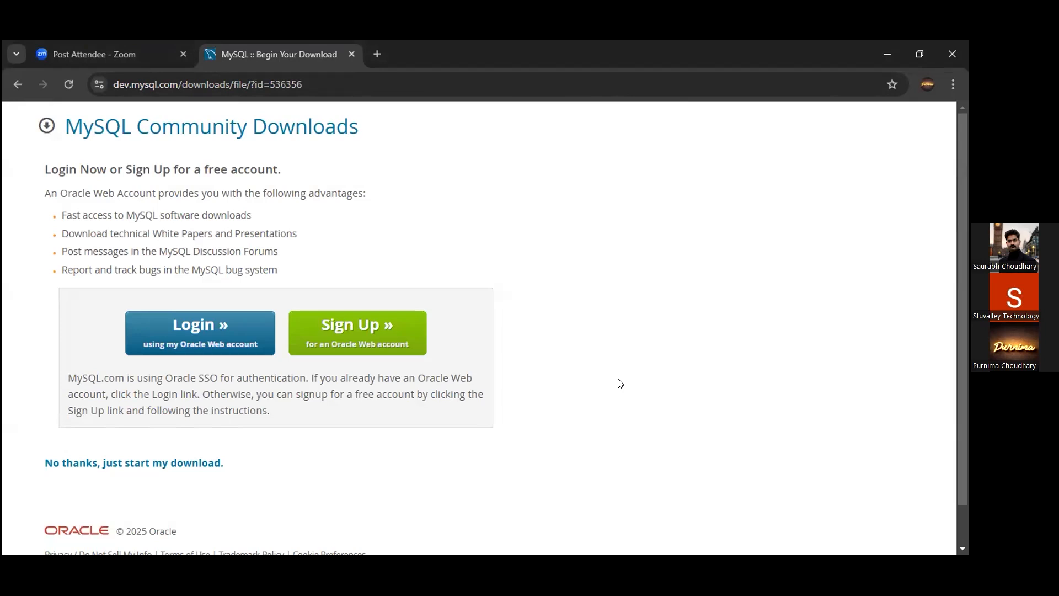
- Skip the Oracle login and start downloading mysql-installer-community-8.0.40.0.msi
{"action": "left_click", "coordinate": [84, 464]}
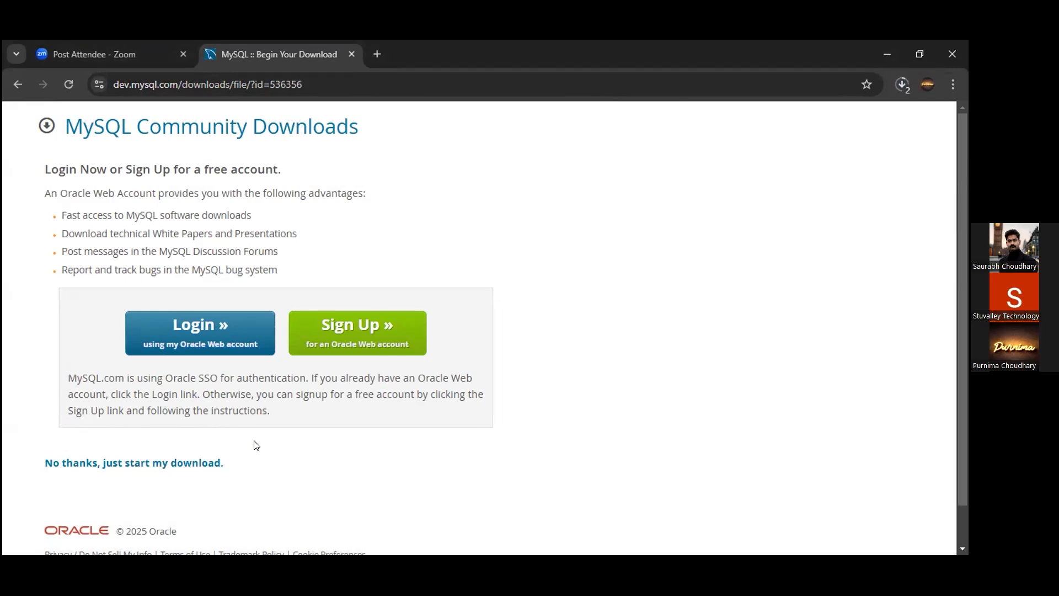
{"action": "scroll", "coordinate": [255, 445], "scroll_direction": "down", "scroll_amount": 2}
{"action": "scroll", "coordinate": [255, 445], "scroll_direction": "up", "scroll_amount": 1}
- Check download progress and set the duplicate installer to open when finished
{"action": "left_click", "coordinate": [903, 85]}
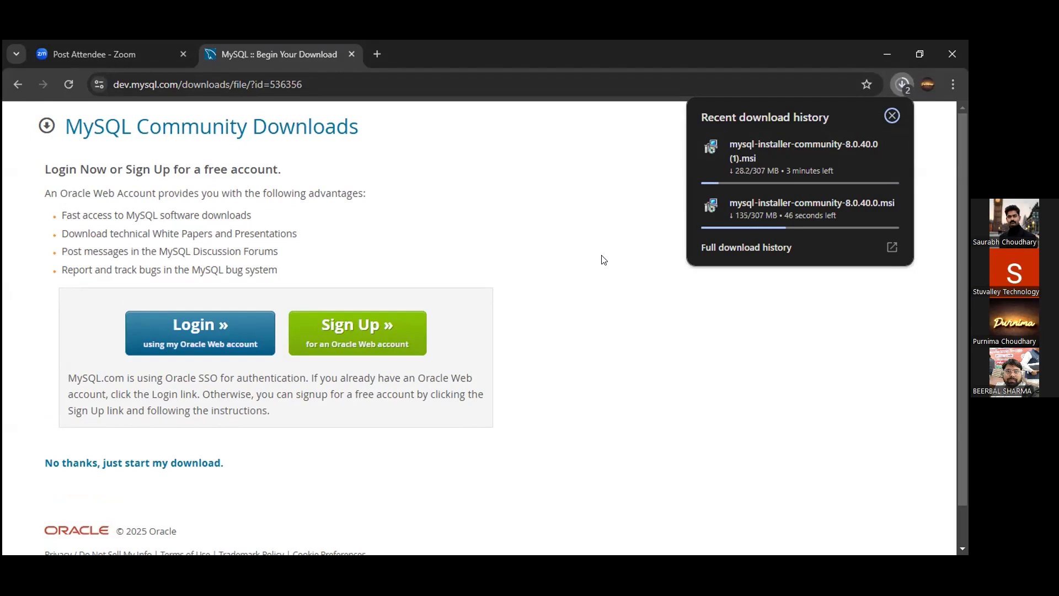
{"action": "mouse_move", "coordinate": [730, 147]}
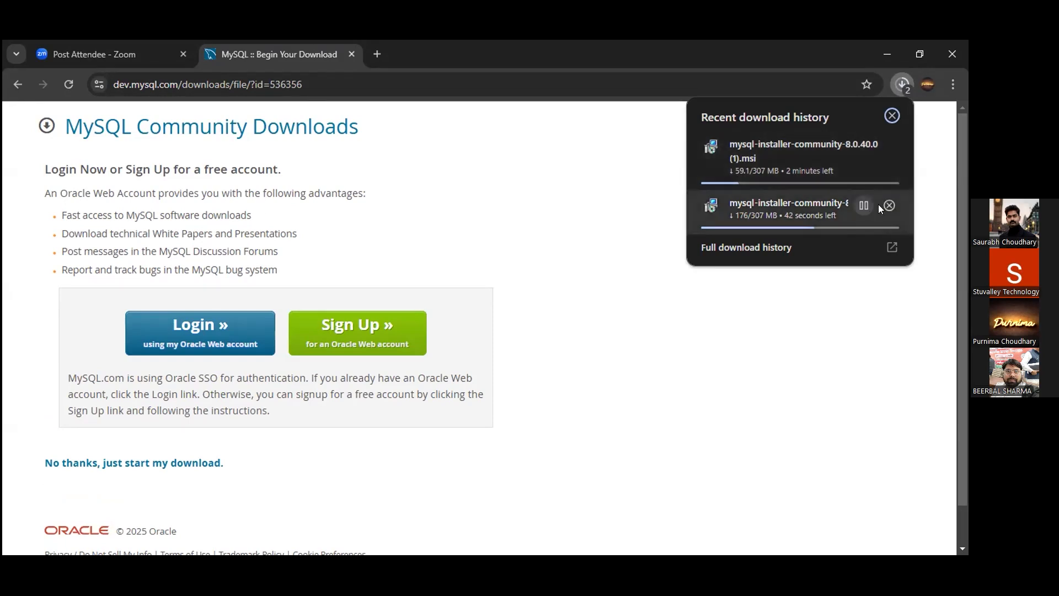
{"action": "left_click", "coordinate": [856, 167]}
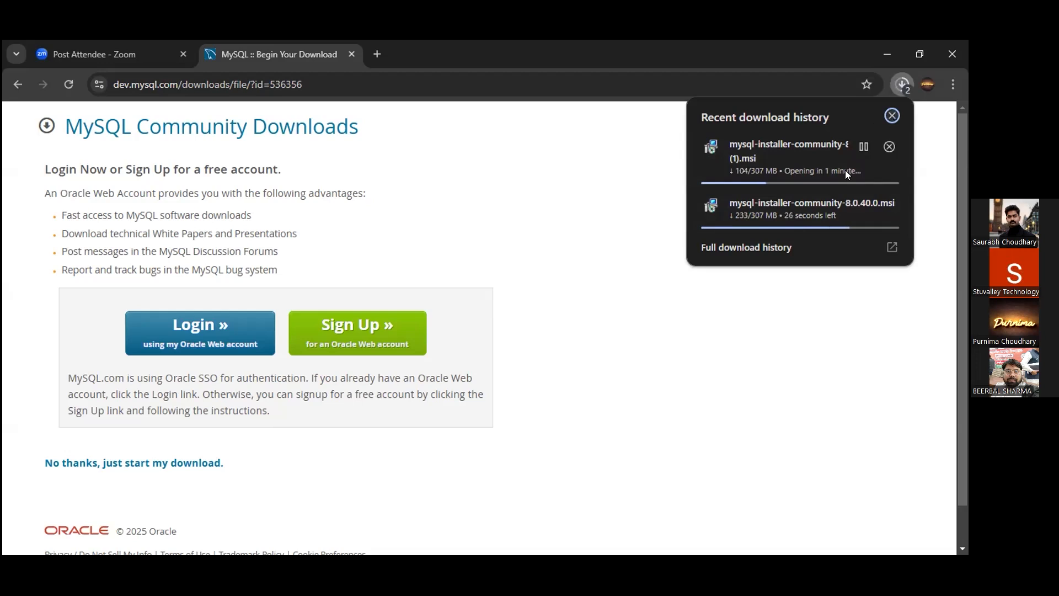
{"action": "key", "text": "alt+Tab"}
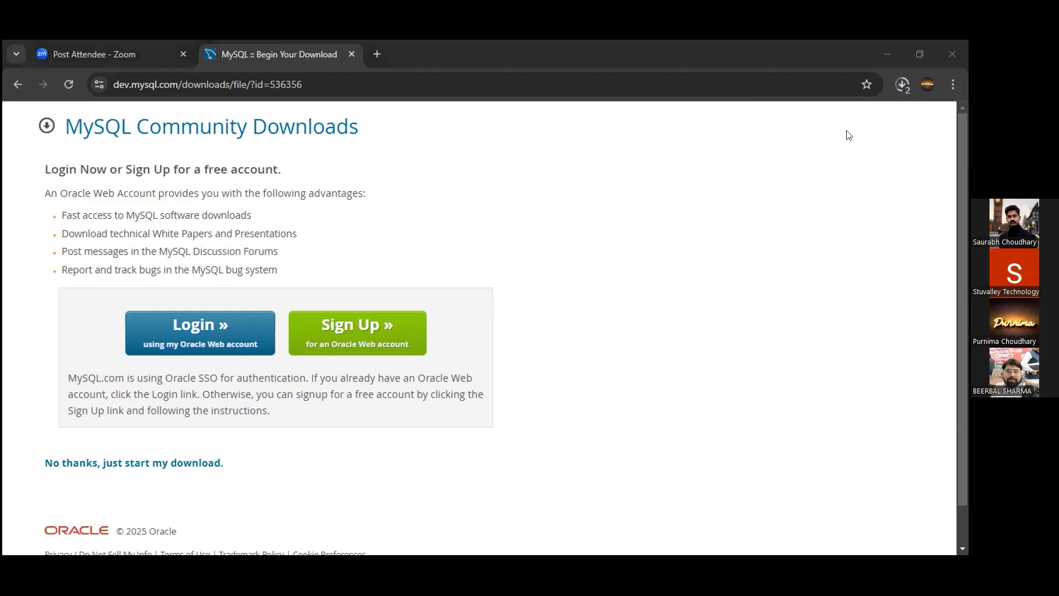
- Pause and cancel the duplicate '(1).msi' installer download
{"action": "left_click", "coordinate": [904, 86]}
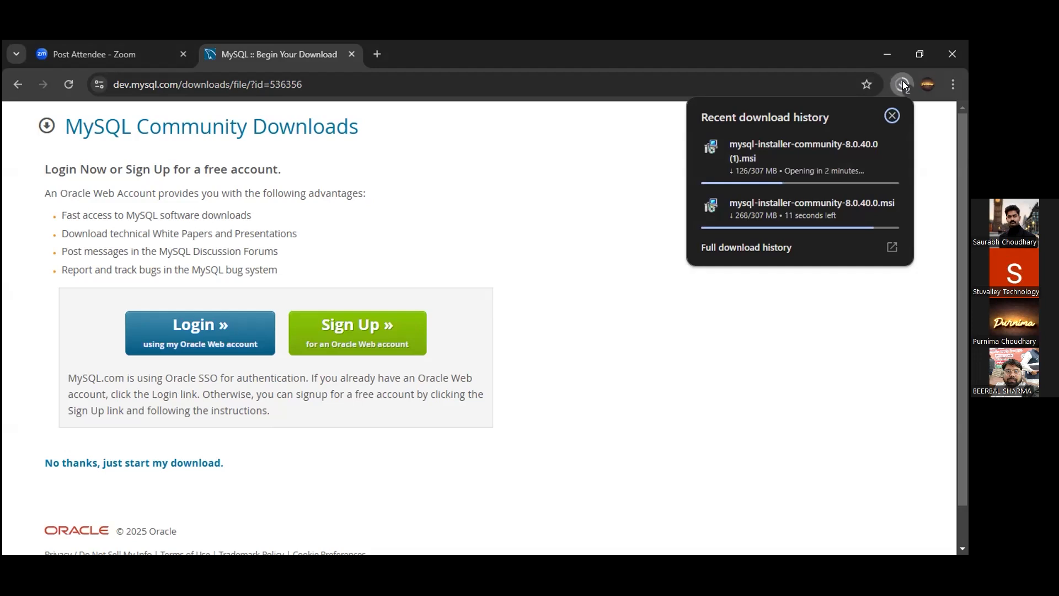
{"action": "left_click", "coordinate": [861, 146]}
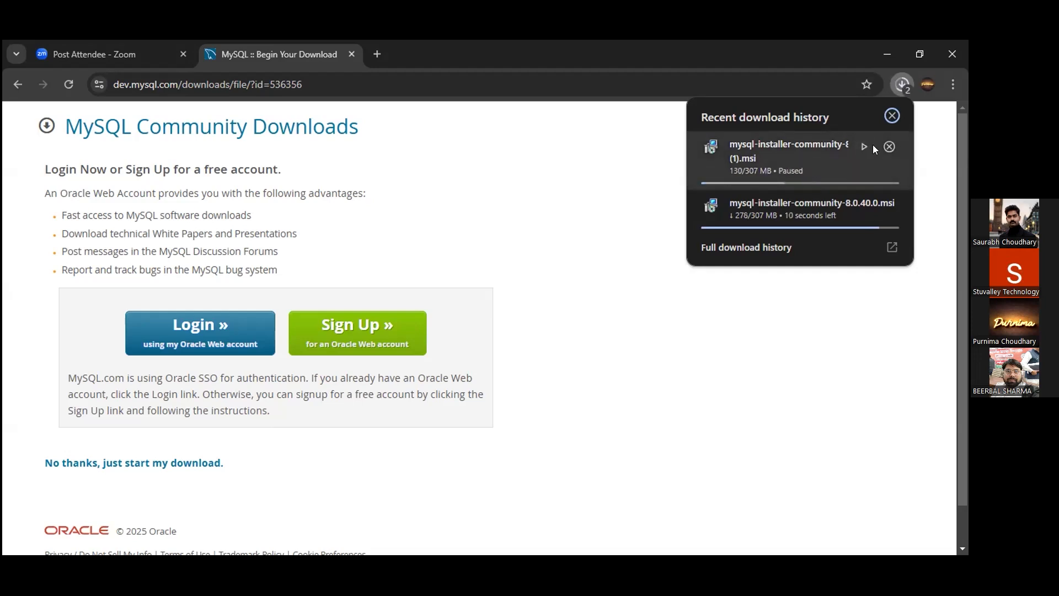
{"action": "left_click", "coordinate": [889, 147]}
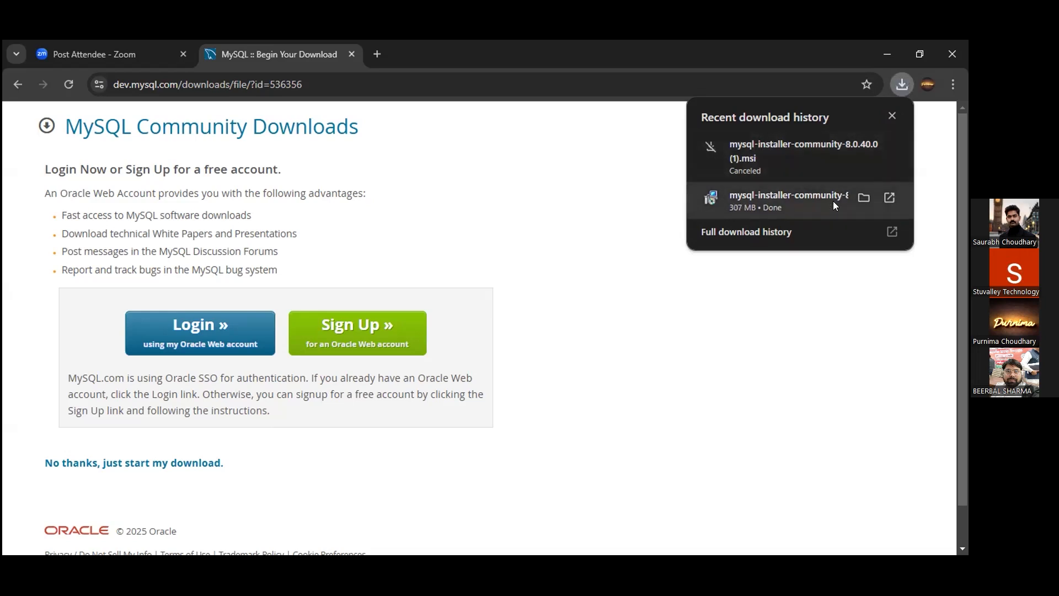
- Show the finished 307 MB mysql-installer-community-8.0.40.0.msi in its Downloads folder
{"action": "left_click", "coordinate": [863, 198]}
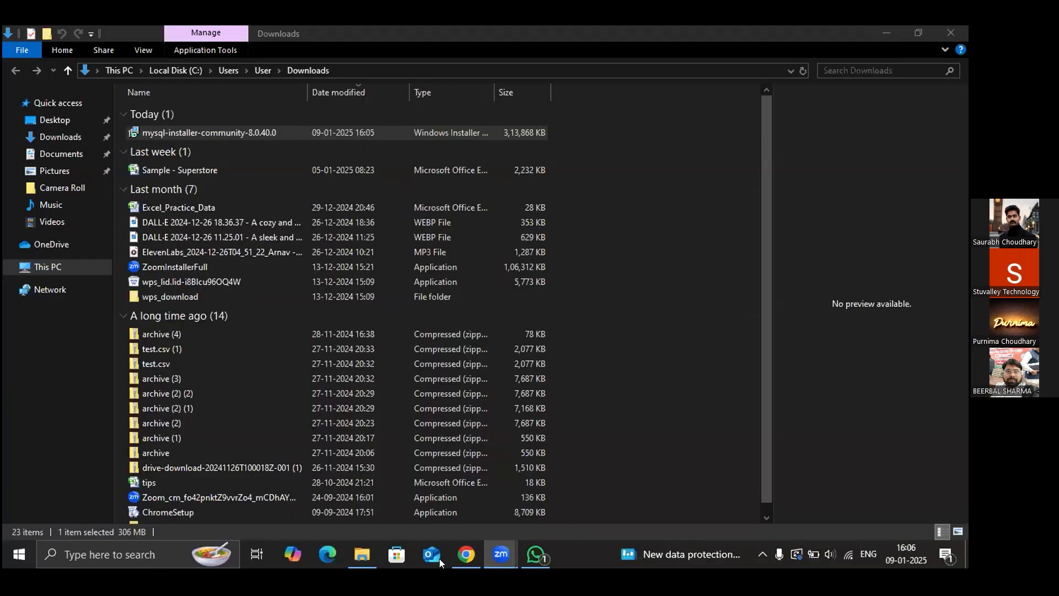
- Run mysql-installer-community-8.0.40.0 from the Downloads folder in File Explorer
{"action": "left_click", "coordinate": [369, 558]}
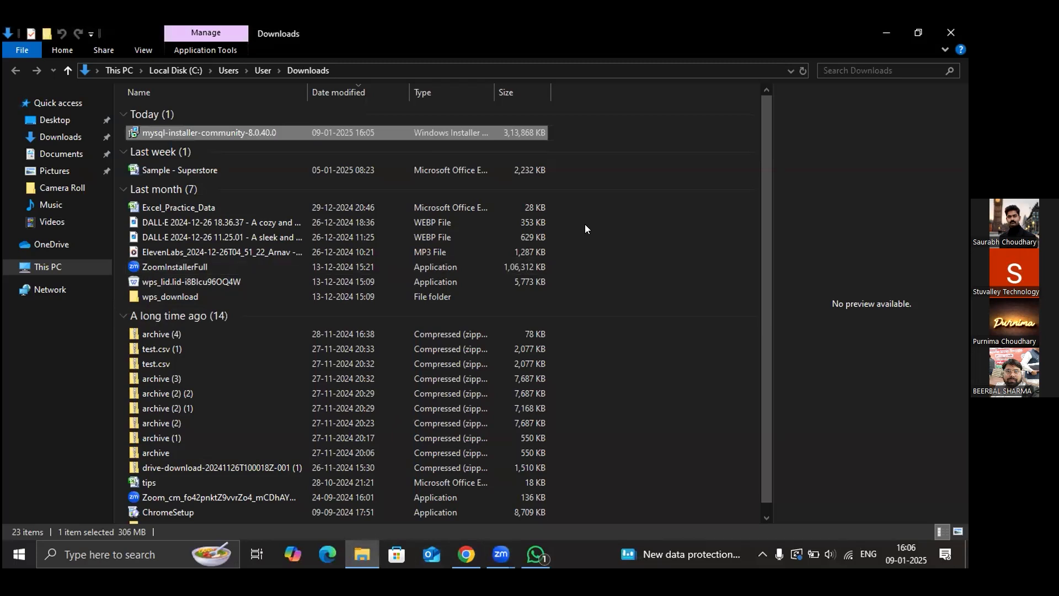
{"action": "left_click", "coordinate": [644, 136]}
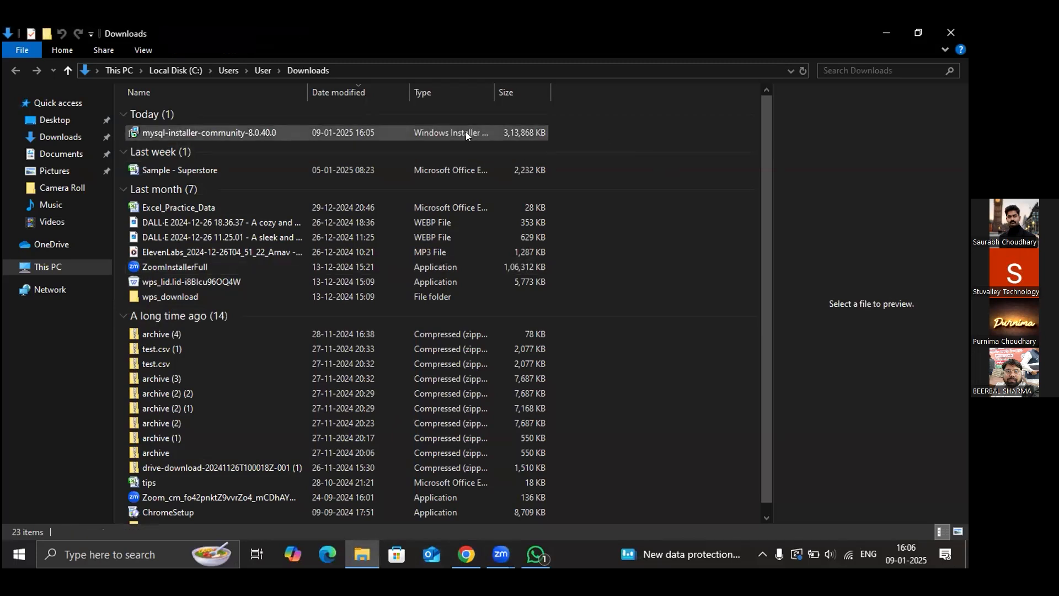
{"action": "double_click", "coordinate": [236, 131]}
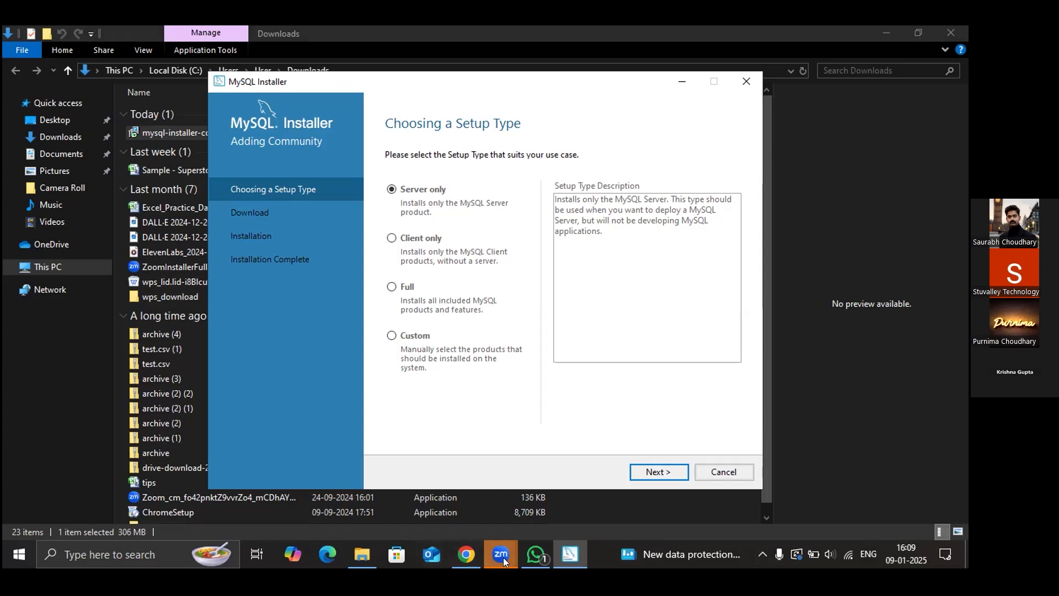
- Return to MySQL Installer and select the Custom setup type
{"action": "mouse_move", "coordinate": [502, 555]}
{"action": "left_click", "coordinate": [541, 499]}
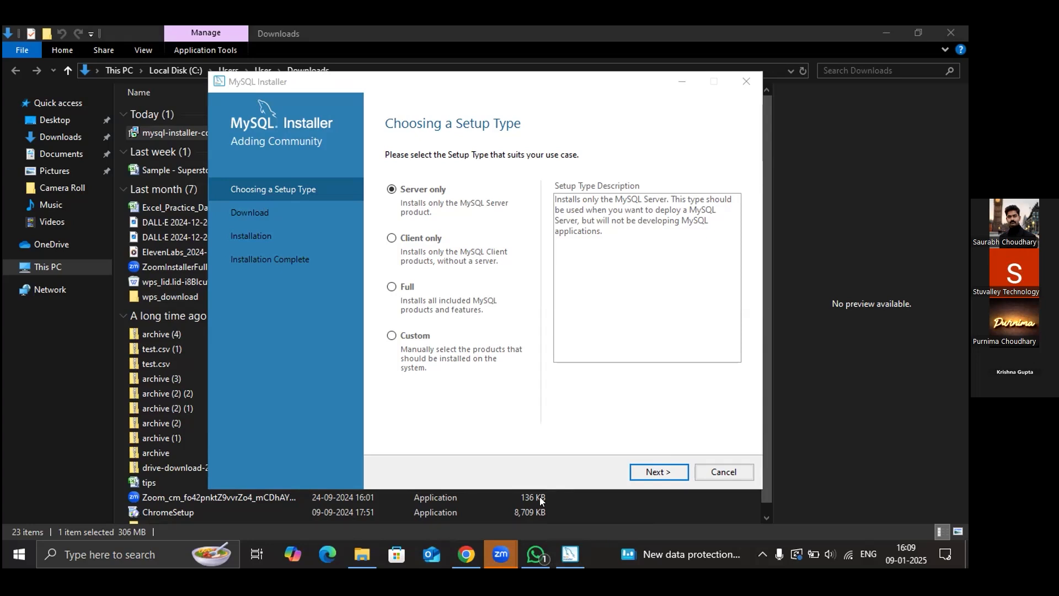
{"action": "left_click", "coordinate": [557, 560]}
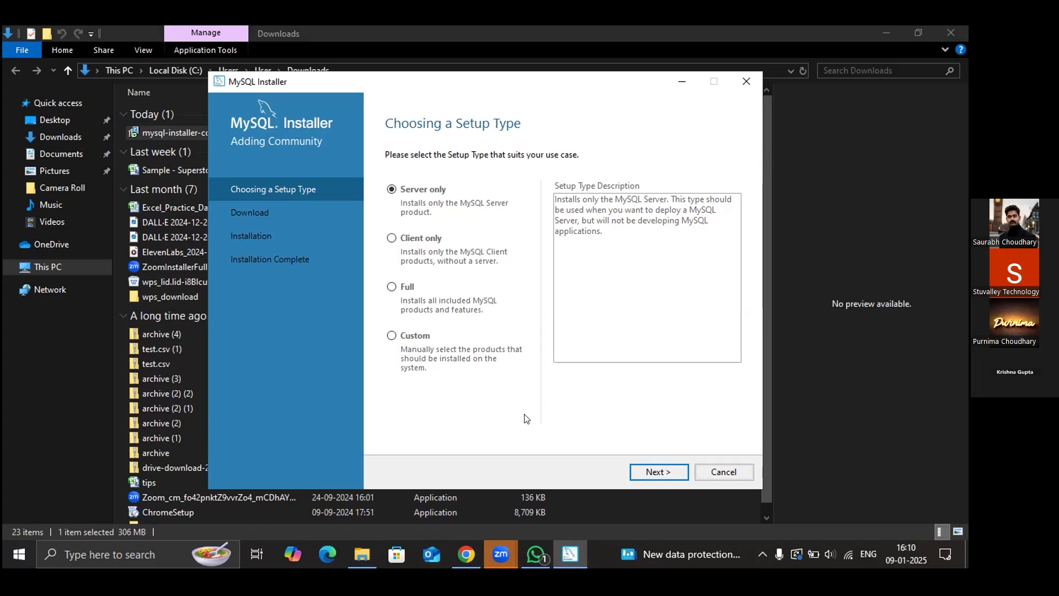
{"action": "left_click", "coordinate": [392, 333]}
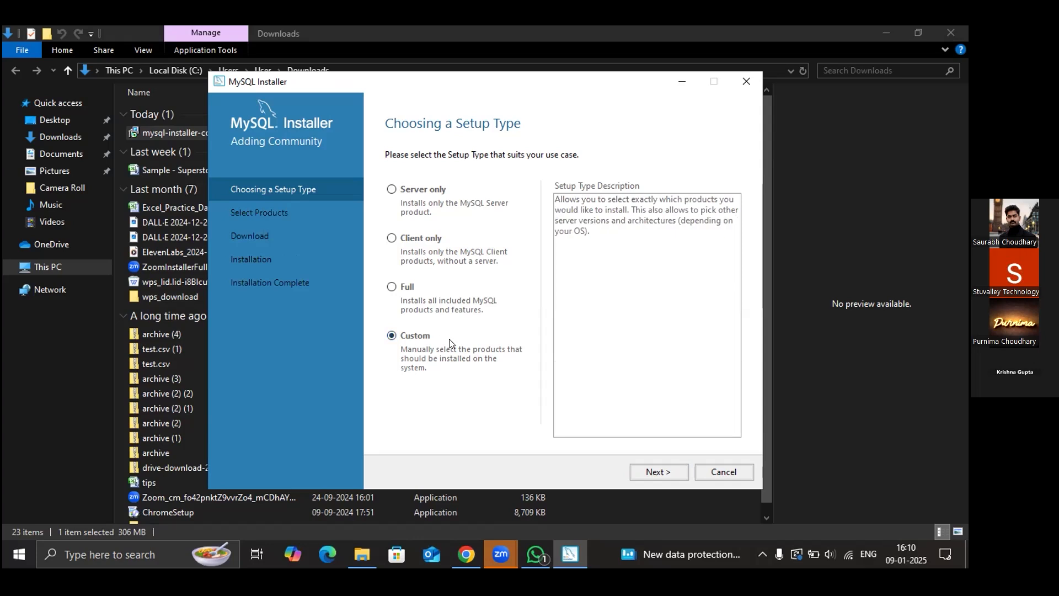
- Advance from the setup type page to the Select Products page
{"action": "left_click", "coordinate": [659, 470]}
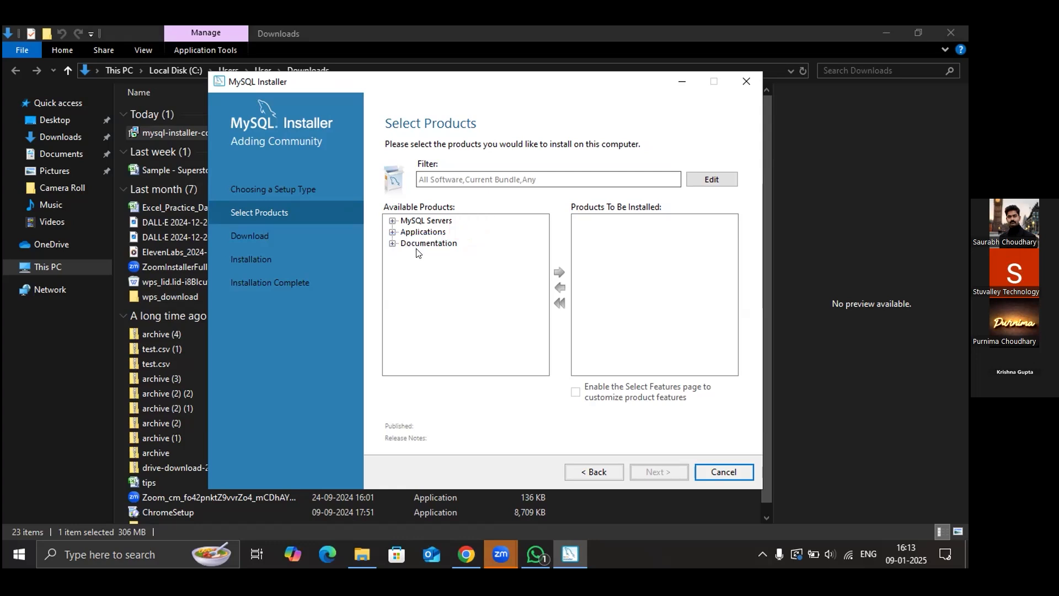
- Add MySQL Server 8.0.40 - X64 from MySQL Servers > MySQL Server 8.0 to the install list
{"action": "left_click", "coordinate": [391, 221]}
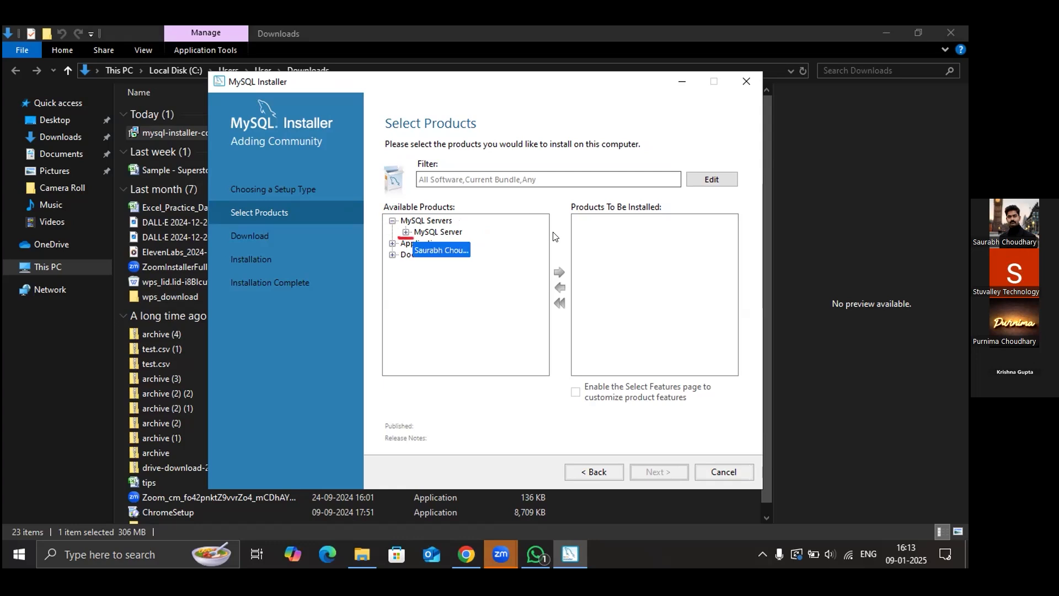
{"action": "left_click", "coordinate": [406, 233]}
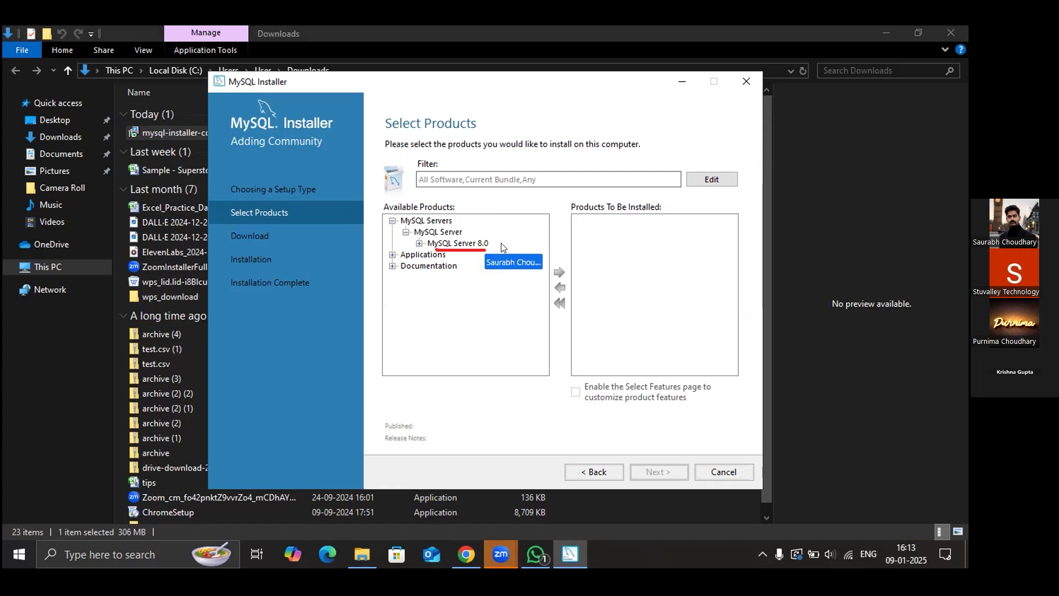
{"action": "left_click", "coordinate": [420, 243]}
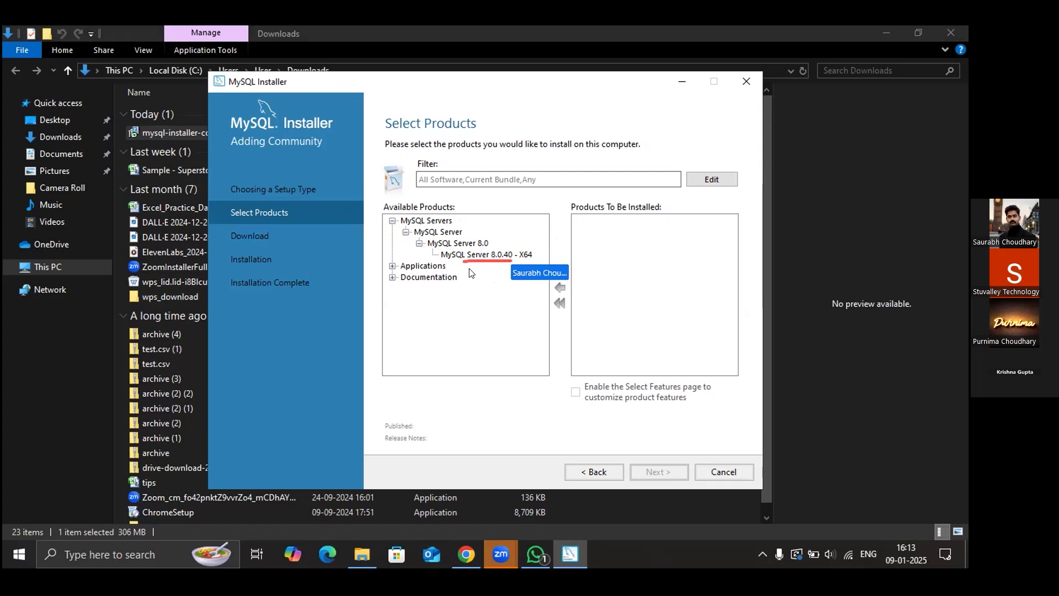
{"action": "left_click", "coordinate": [458, 255]}
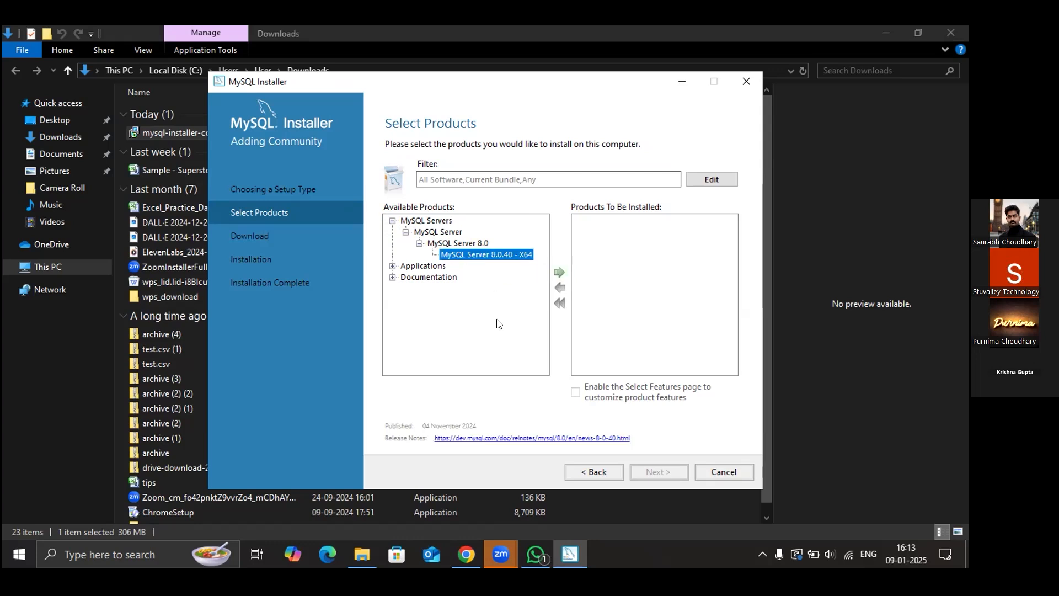
{"action": "left_click", "coordinate": [558, 271]}
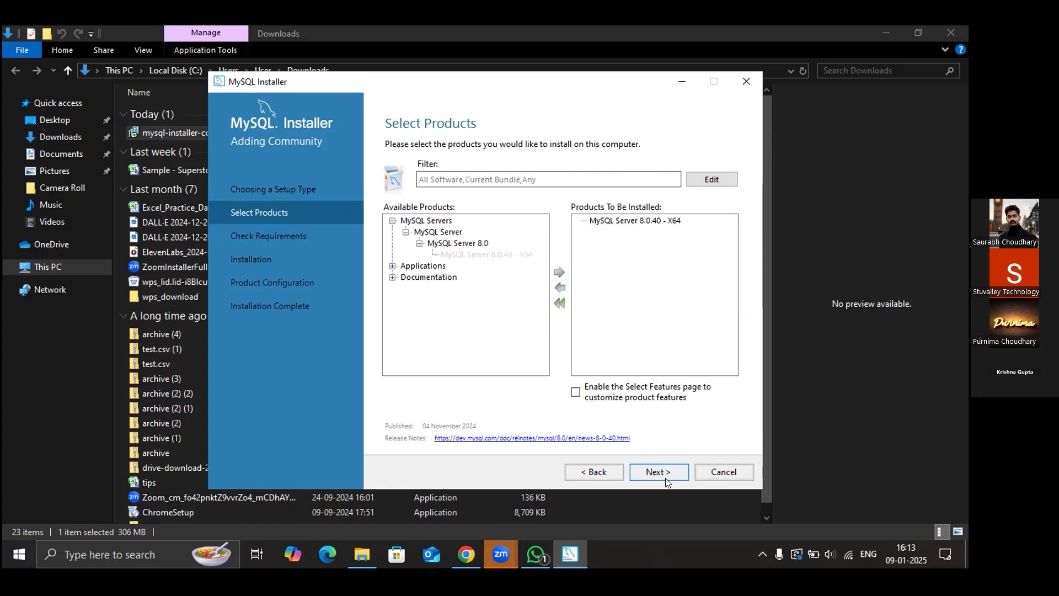
- Add MySQL Workbench 8.0.40 - X64 from Applications > MySQL Workbench 8.0 to the install list
{"action": "left_click", "coordinate": [392, 266]}
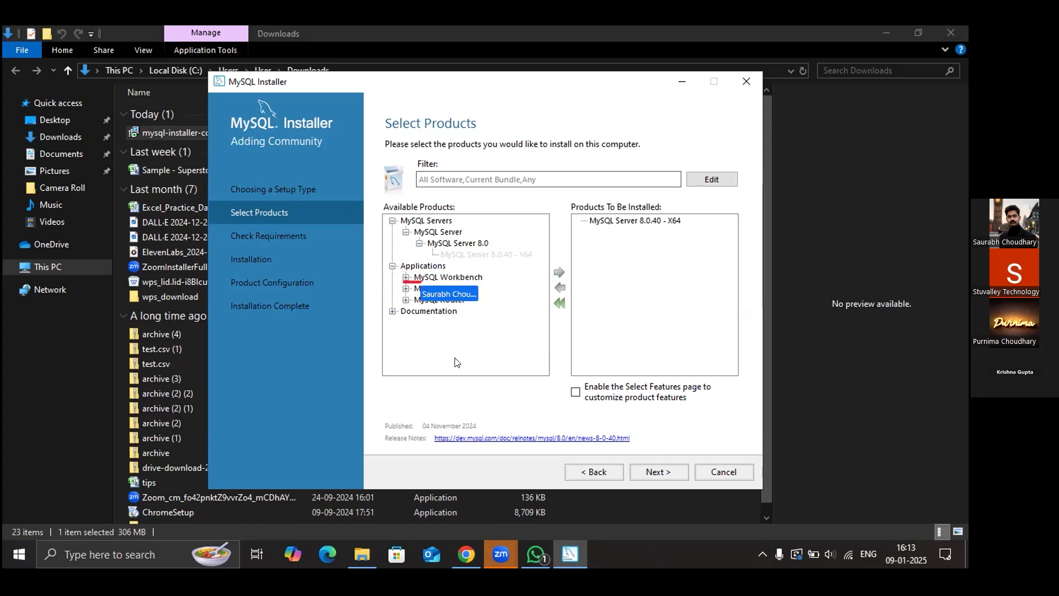
{"action": "left_click", "coordinate": [405, 277]}
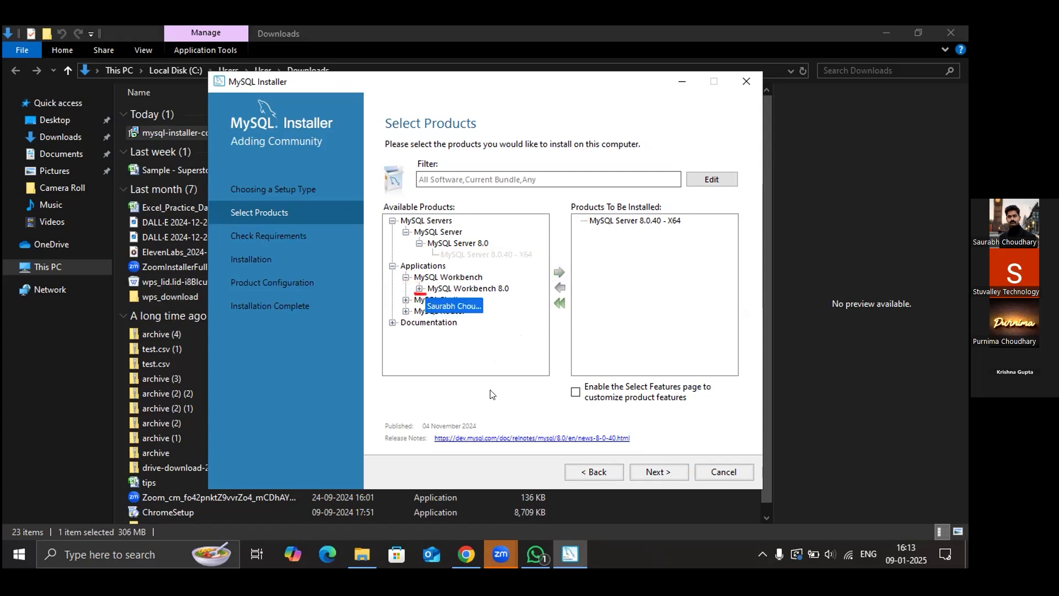
{"action": "left_click", "coordinate": [419, 289]}
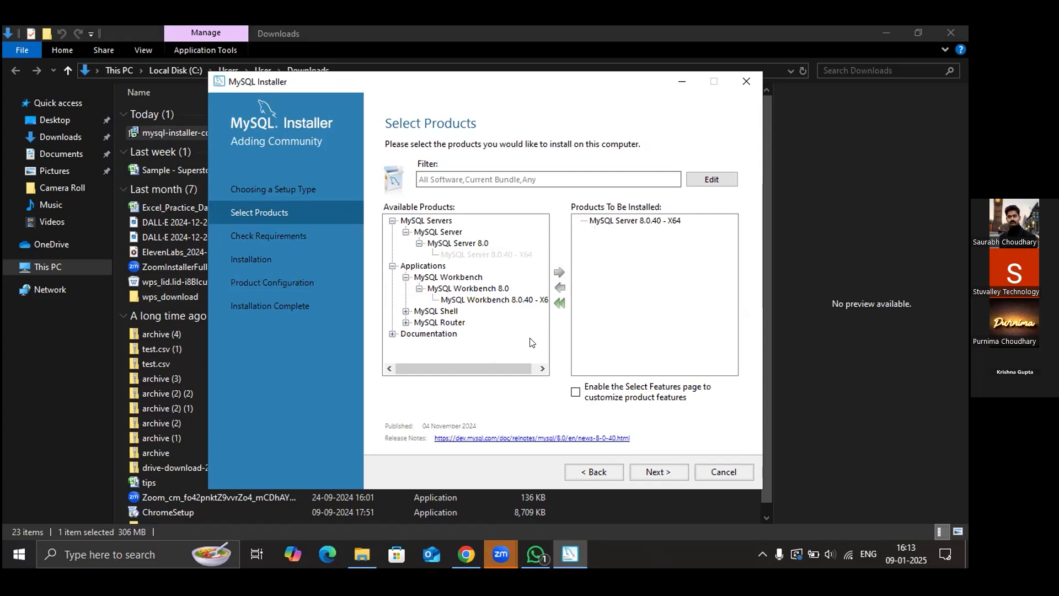
{"action": "left_click", "coordinate": [482, 301]}
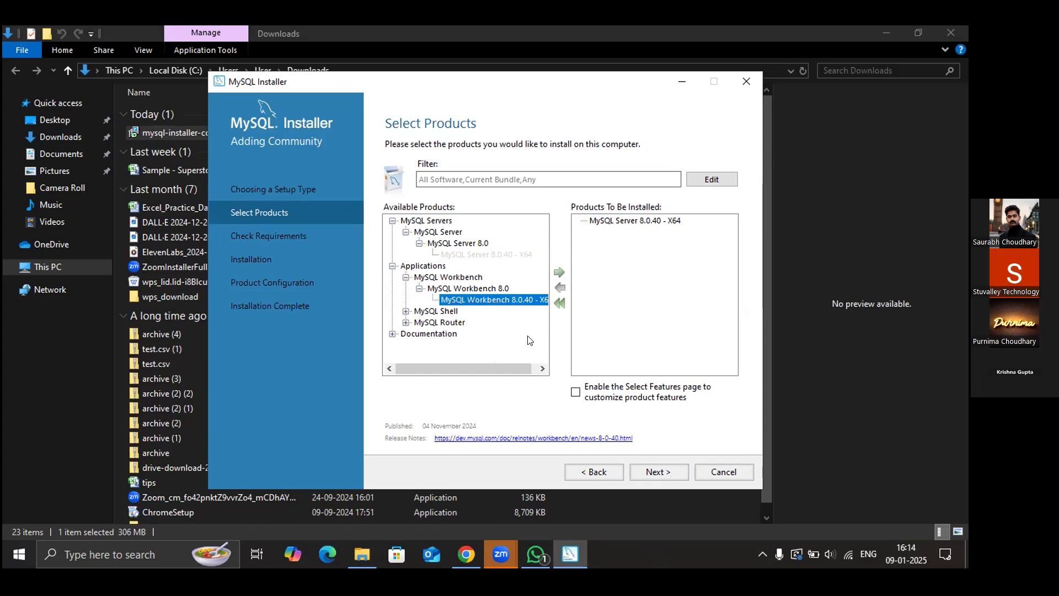
{"action": "left_click", "coordinate": [559, 272]}
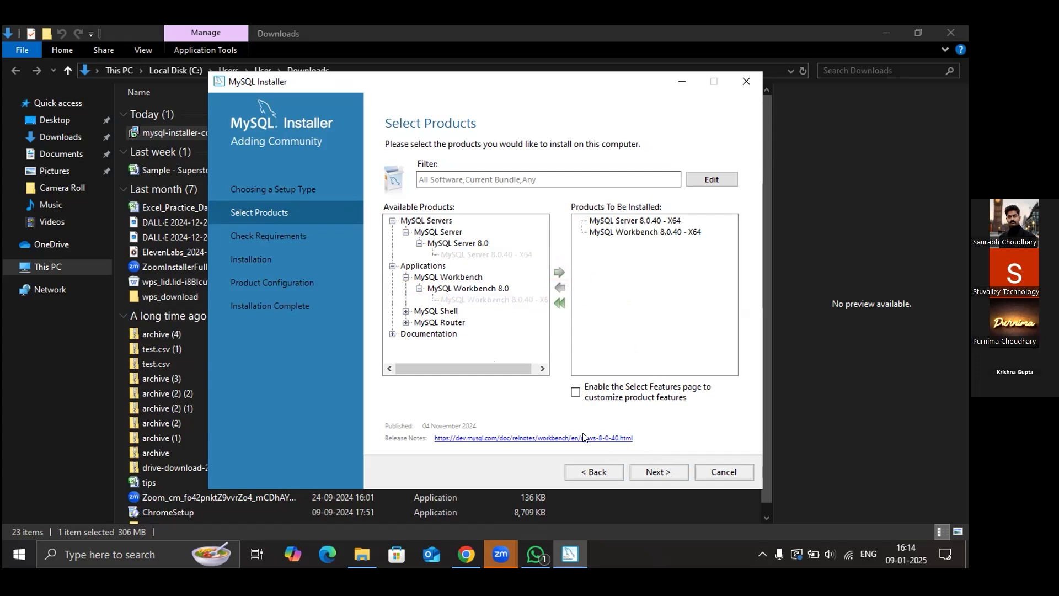
- Queue MySQL Shell 8.0.40 - X64 for installation
{"action": "left_click", "coordinate": [406, 310]}
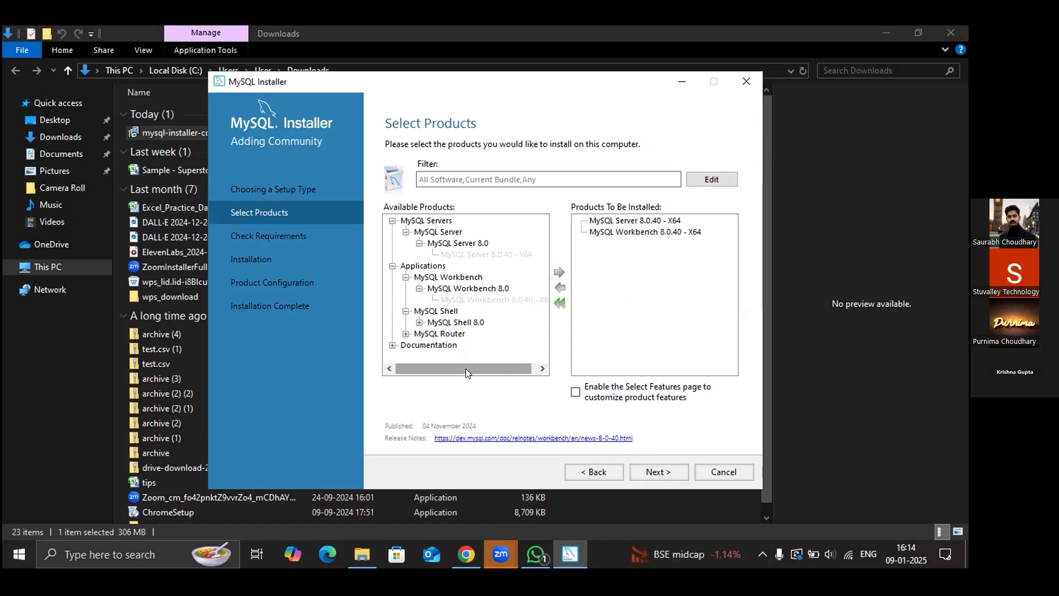
{"action": "left_click", "coordinate": [420, 323]}
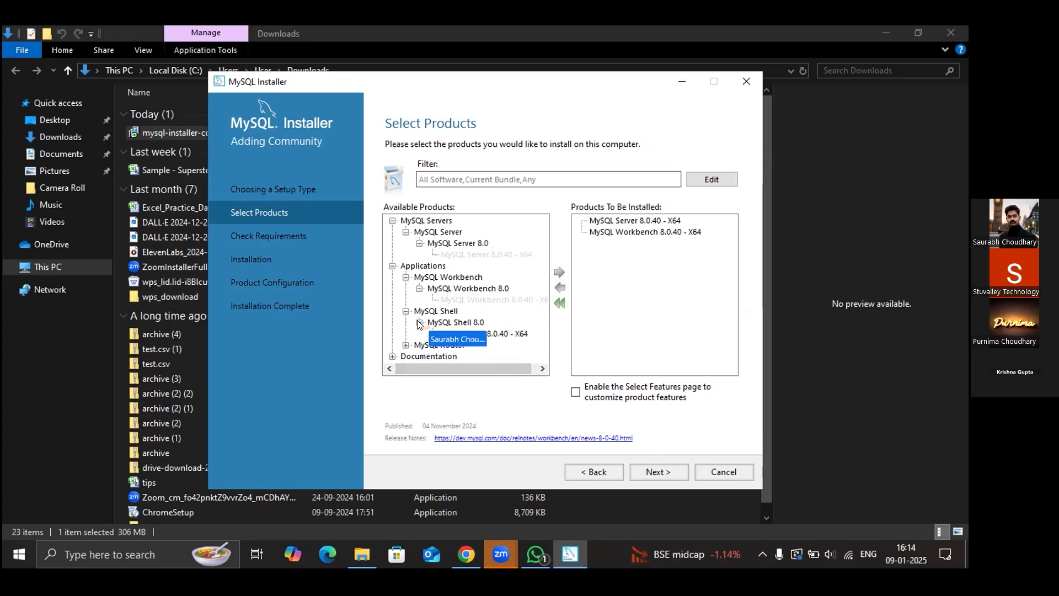
{"action": "left_click", "coordinate": [491, 334]}
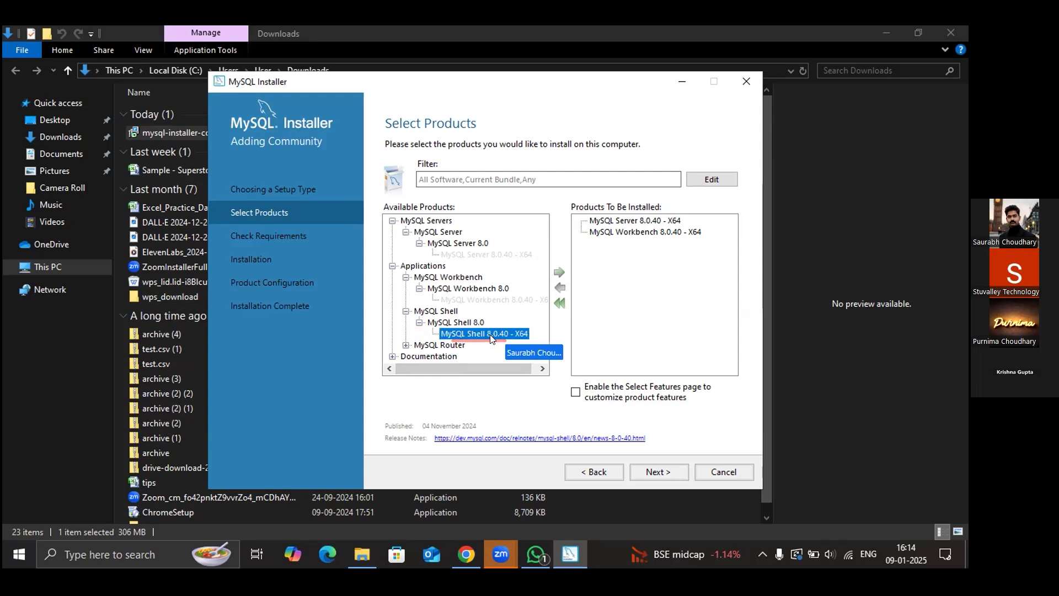
{"action": "left_click", "coordinate": [559, 271]}
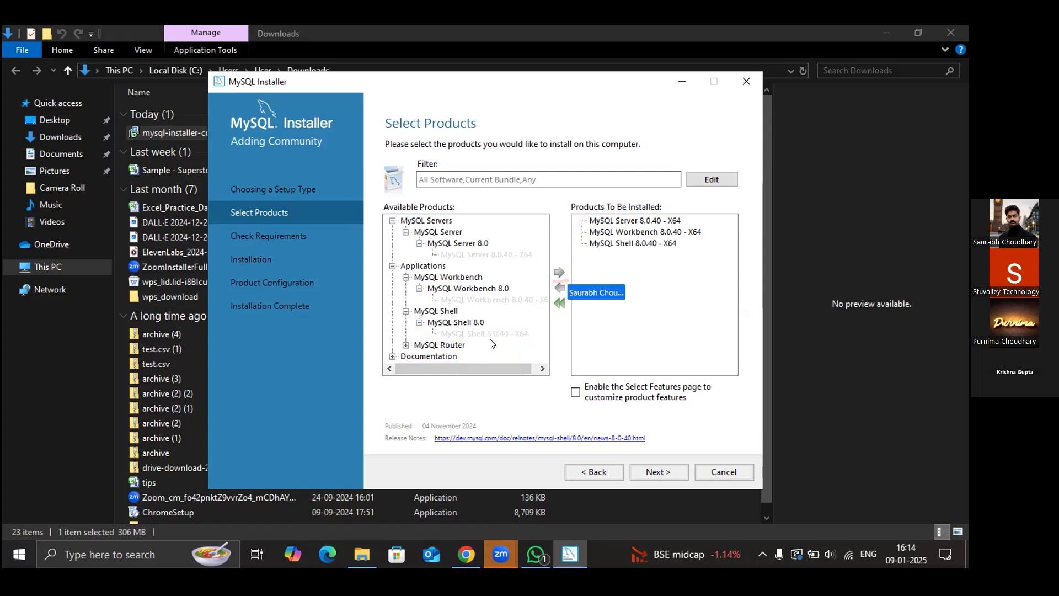
- Queue MySQL Router 8.0.40 - X64 for installation
{"action": "left_click", "coordinate": [406, 345]}
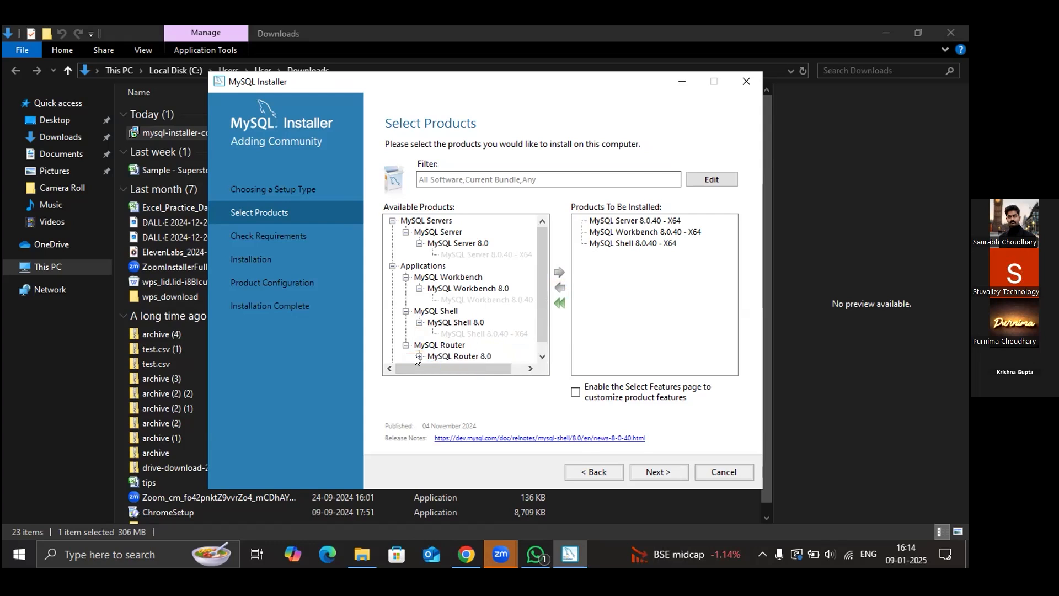
{"action": "left_click", "coordinate": [416, 356]}
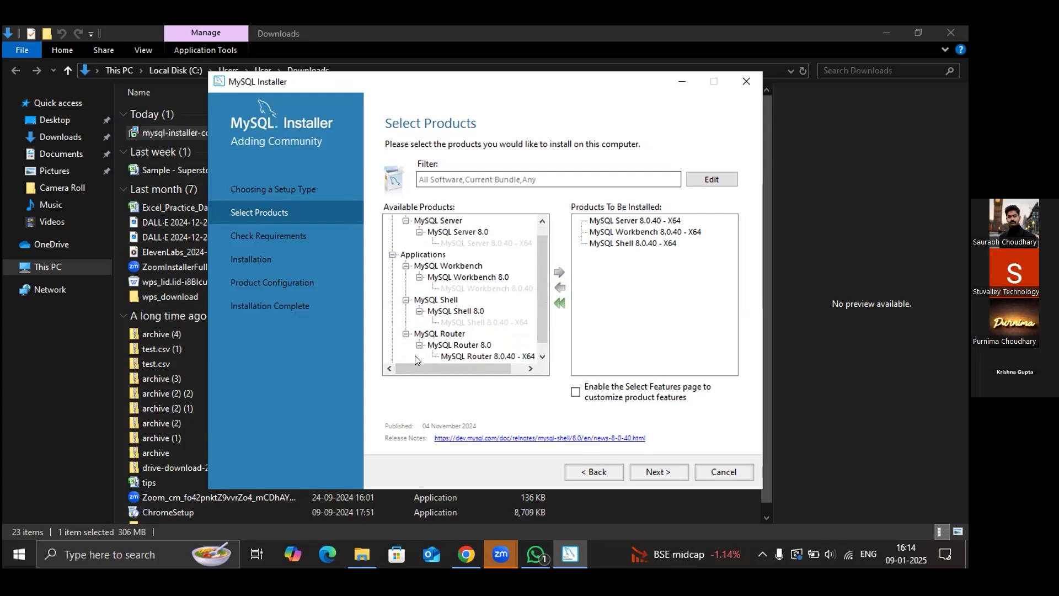
{"action": "left_click", "coordinate": [513, 356]}
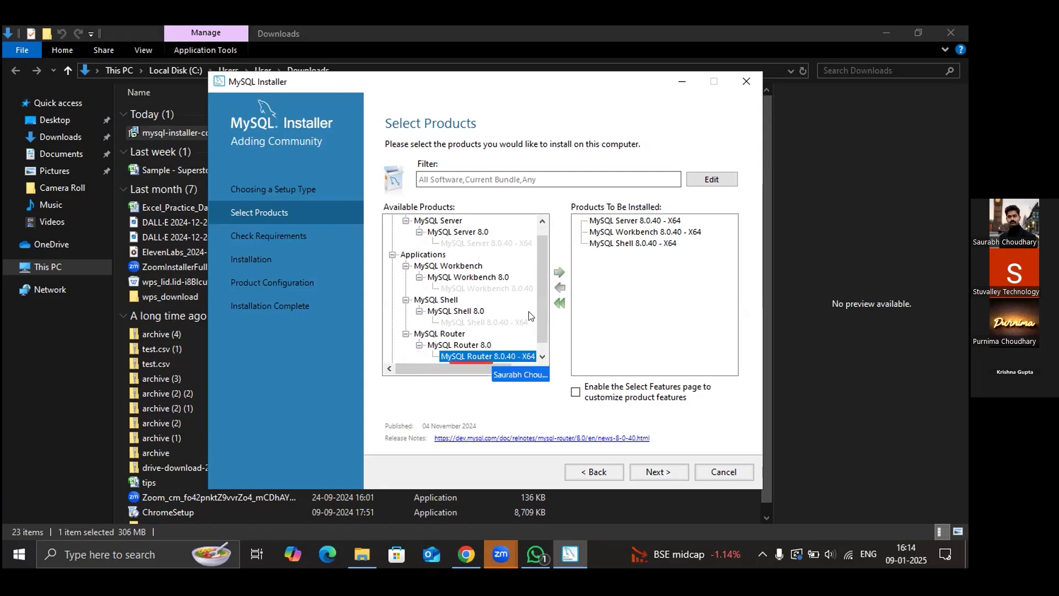
{"action": "left_click", "coordinate": [560, 272]}
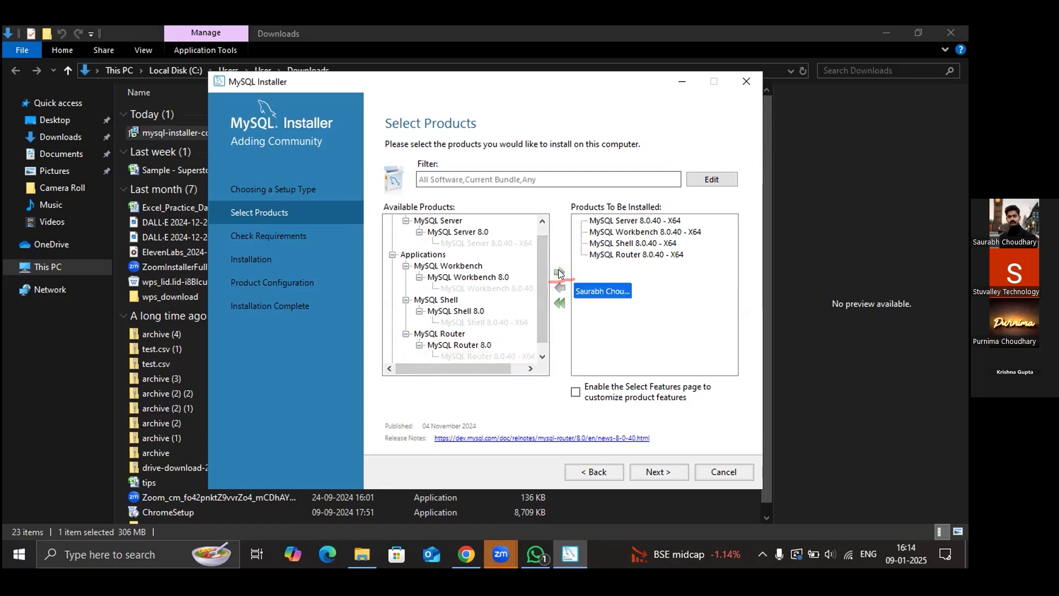
{"action": "left_click", "coordinate": [541, 357]}
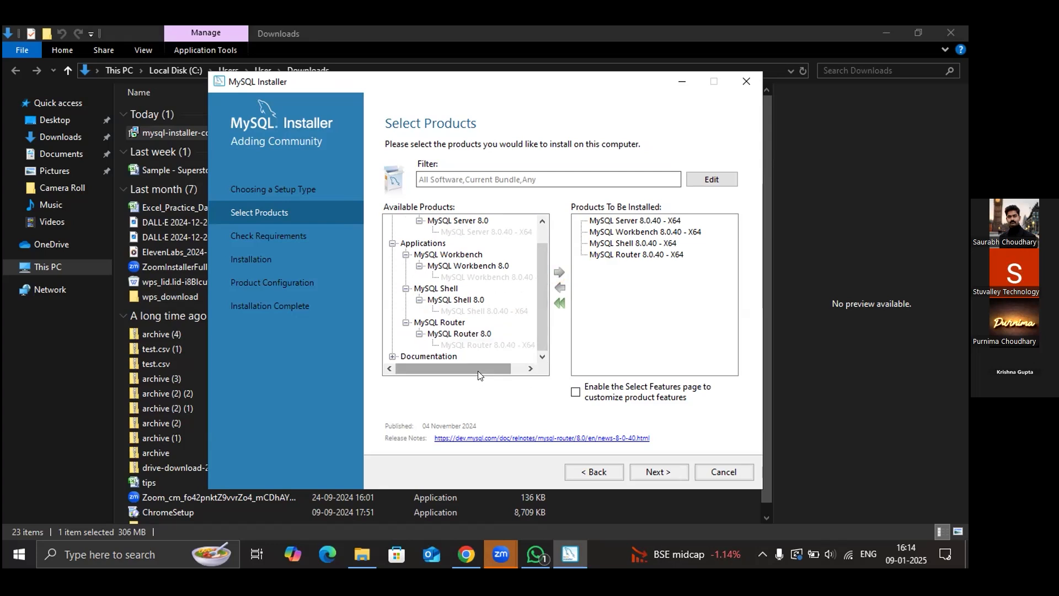
- Open the requirements check and fetch the missing Visual C++ 2019 Redistributable x64 14.29.30156
{"action": "left_click", "coordinate": [652, 478]}
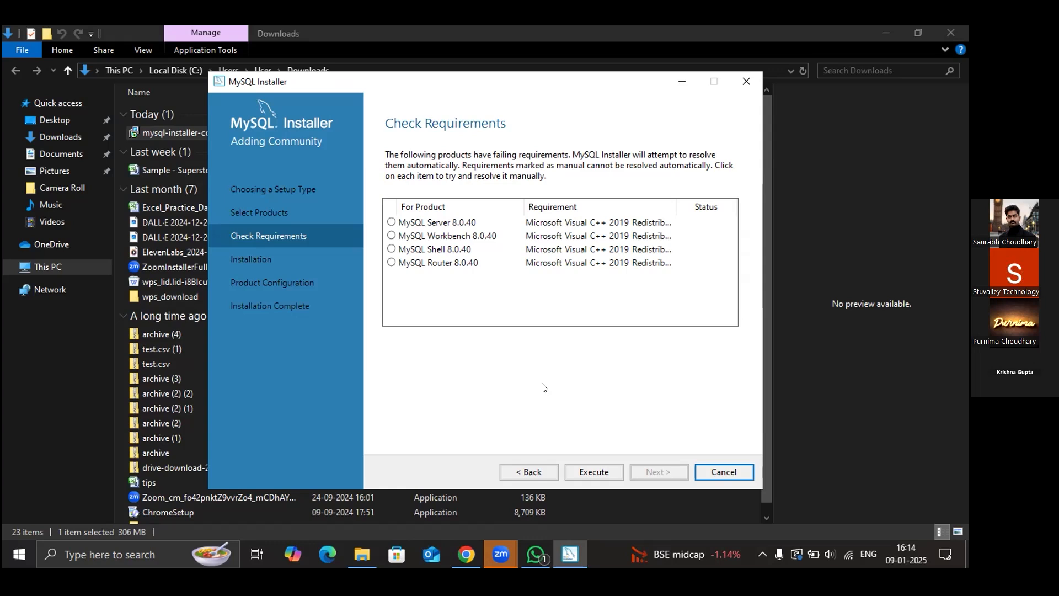
{"action": "left_click", "coordinate": [580, 472]}
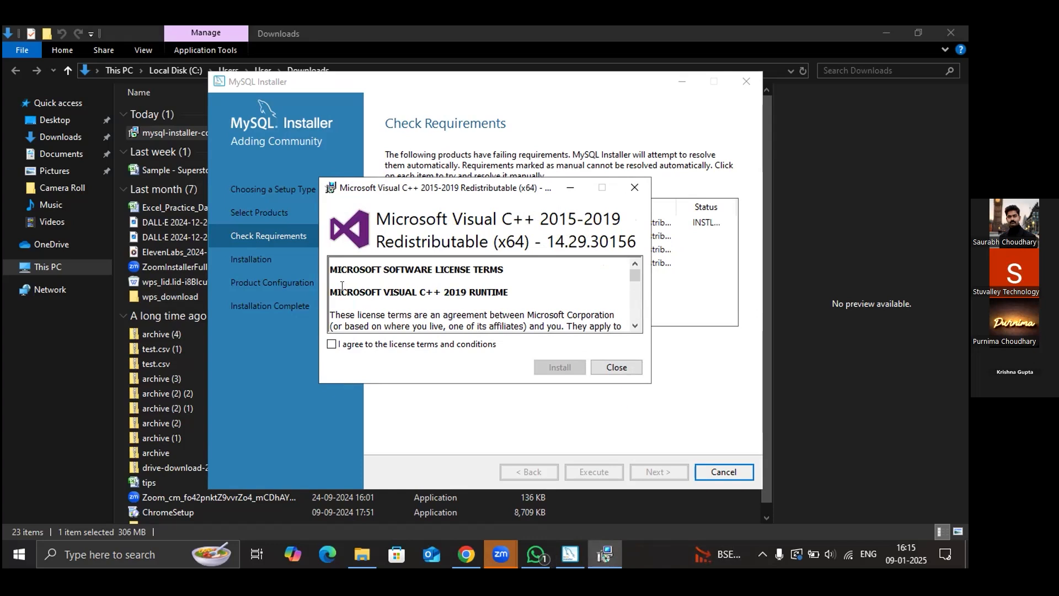
- Accept the license terms and install the Visual C++ 2015-2019 Redistributable, closing its setup afterwards
{"action": "left_click", "coordinate": [332, 344]}
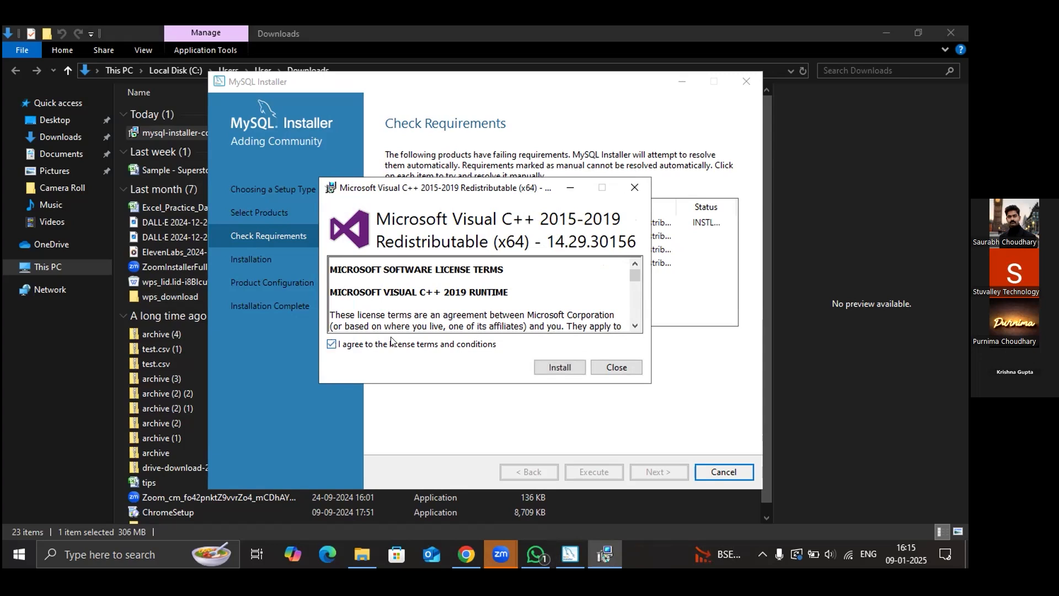
{"action": "left_click", "coordinate": [560, 367]}
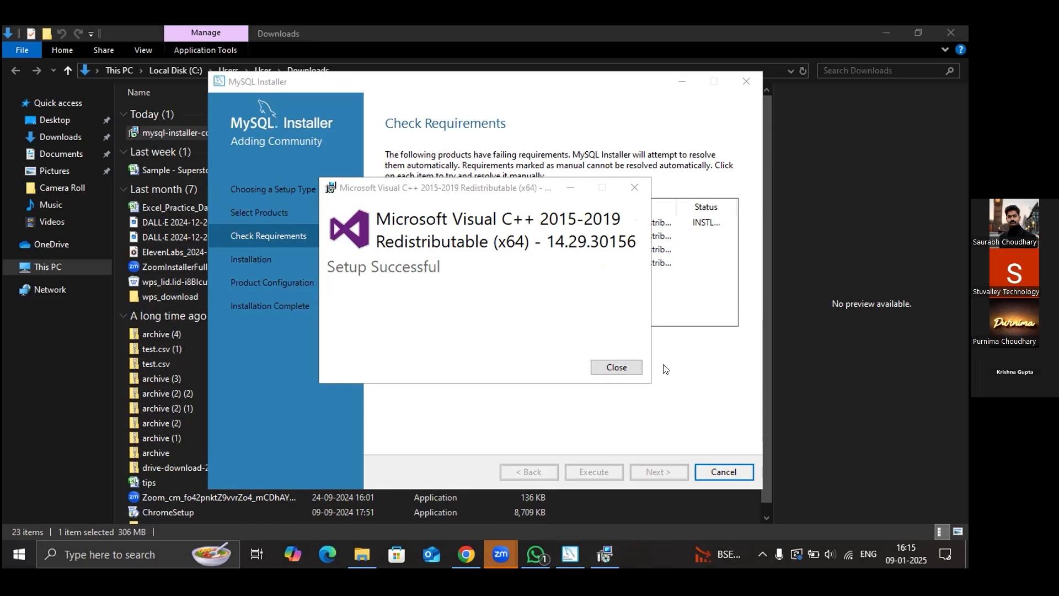
{"action": "left_click", "coordinate": [637, 365]}
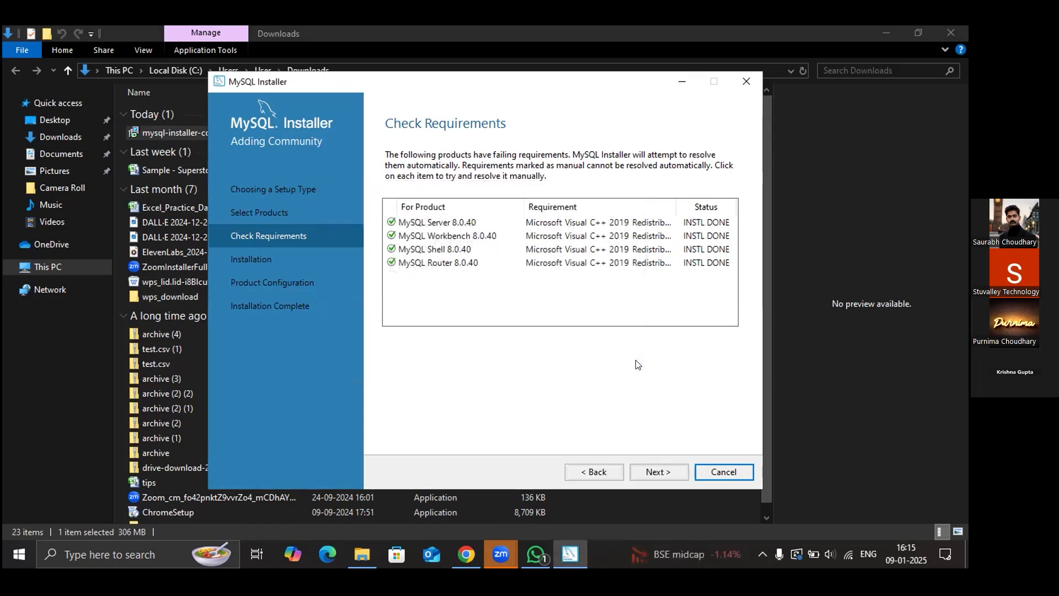
- Execute the installation of MySQL Server, Workbench, Shell and Router 8.0.40 until all show Complete
{"action": "left_click", "coordinate": [651, 473]}
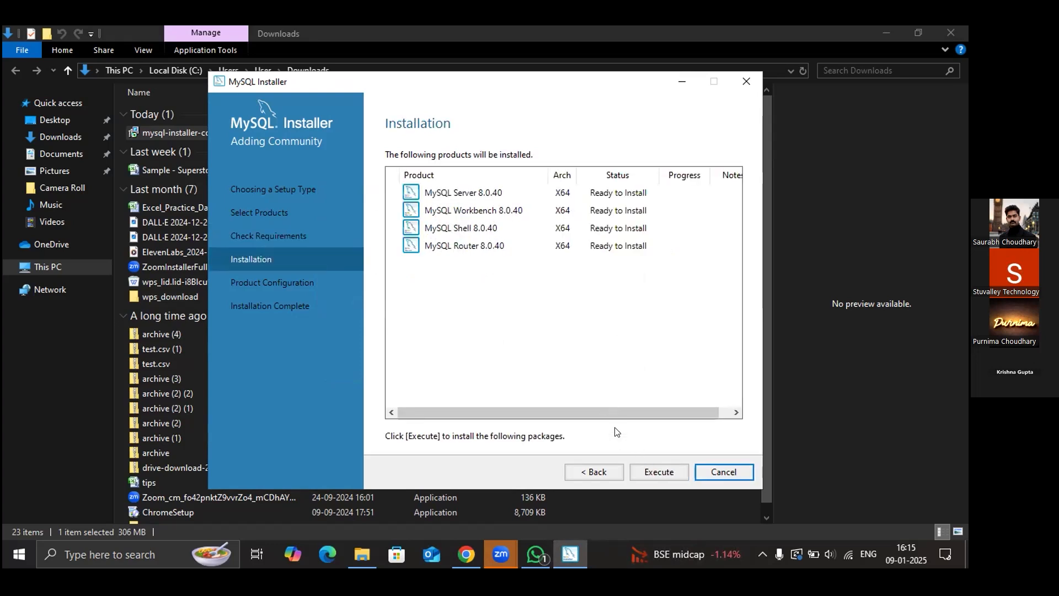
{"action": "left_click", "coordinate": [639, 472]}
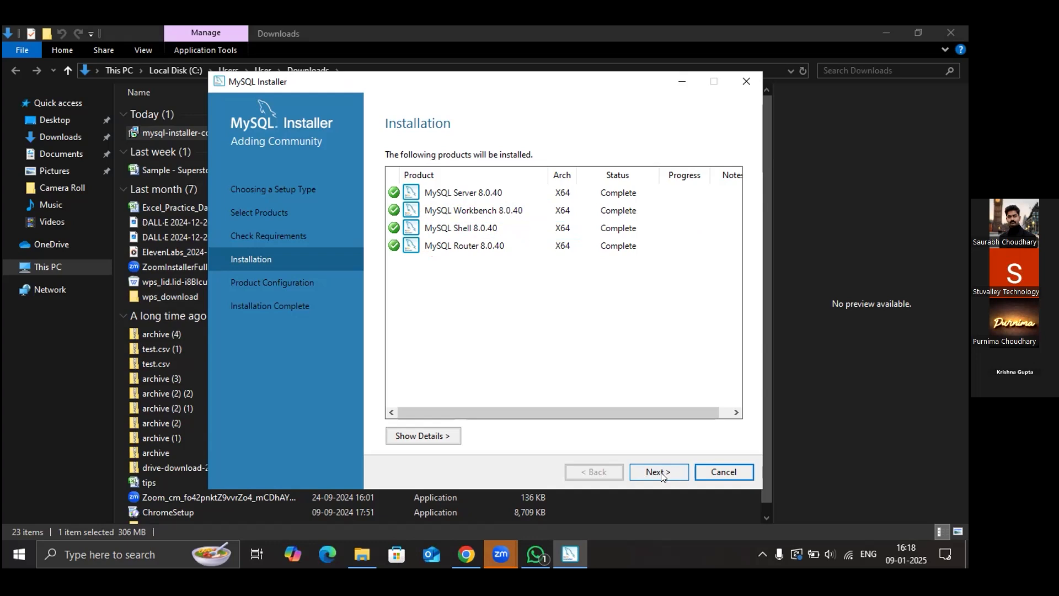
- Keep default networking on port 3306 and strong password authentication, advancing to Accounts and Roles
{"action": "left_click", "coordinate": [661, 472]}
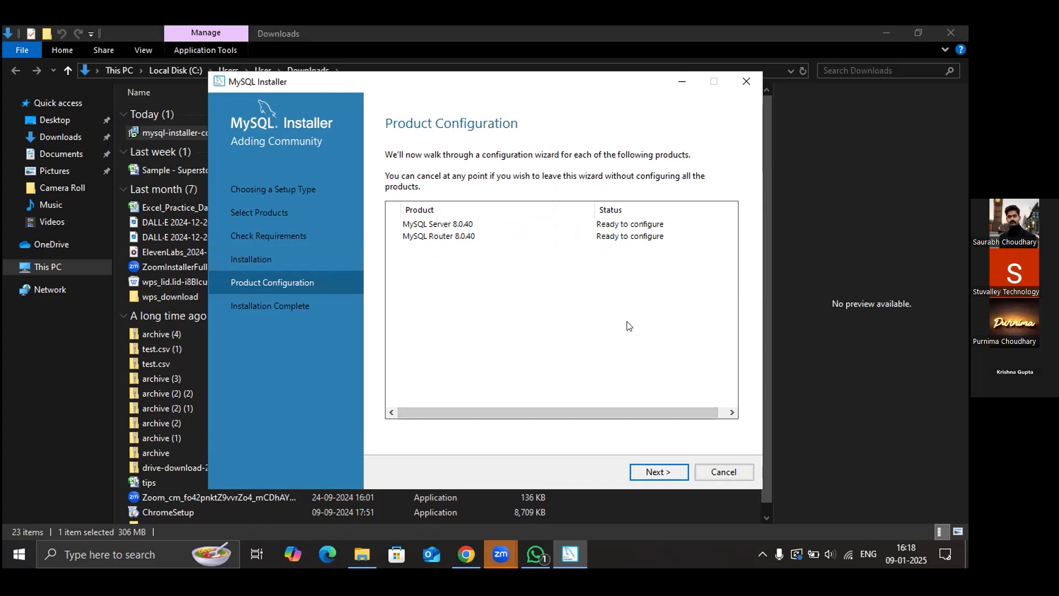
{"action": "left_click", "coordinate": [643, 472]}
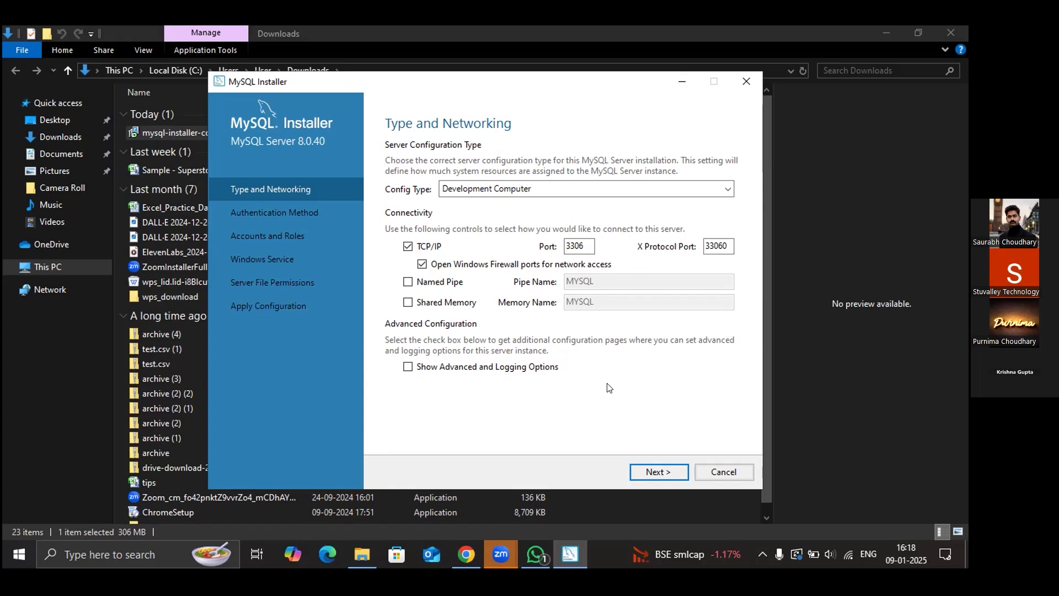
{"action": "left_click", "coordinate": [643, 471]}
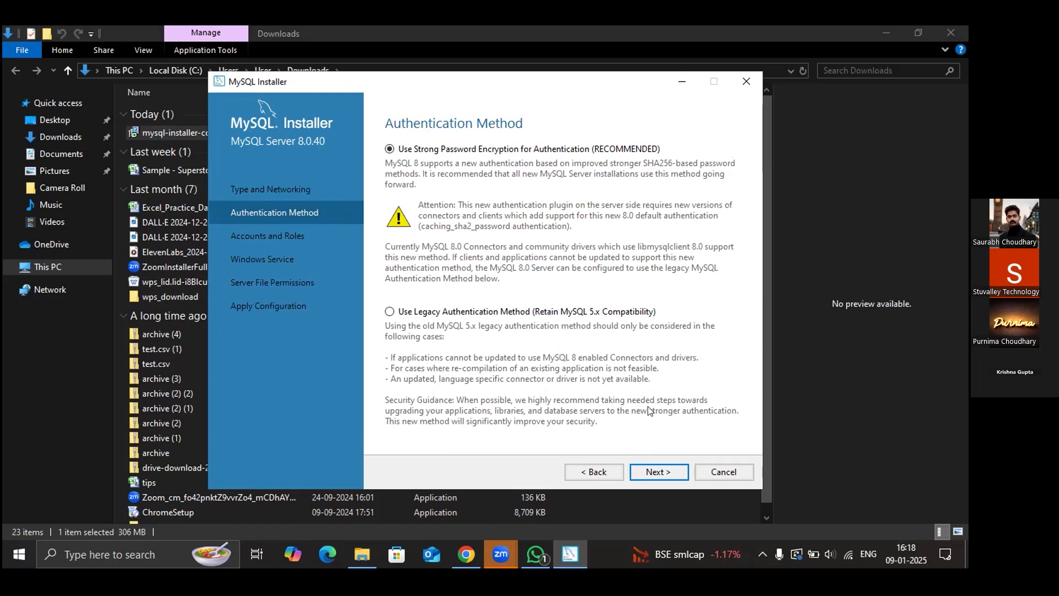
{"action": "left_click", "coordinate": [660, 474]}
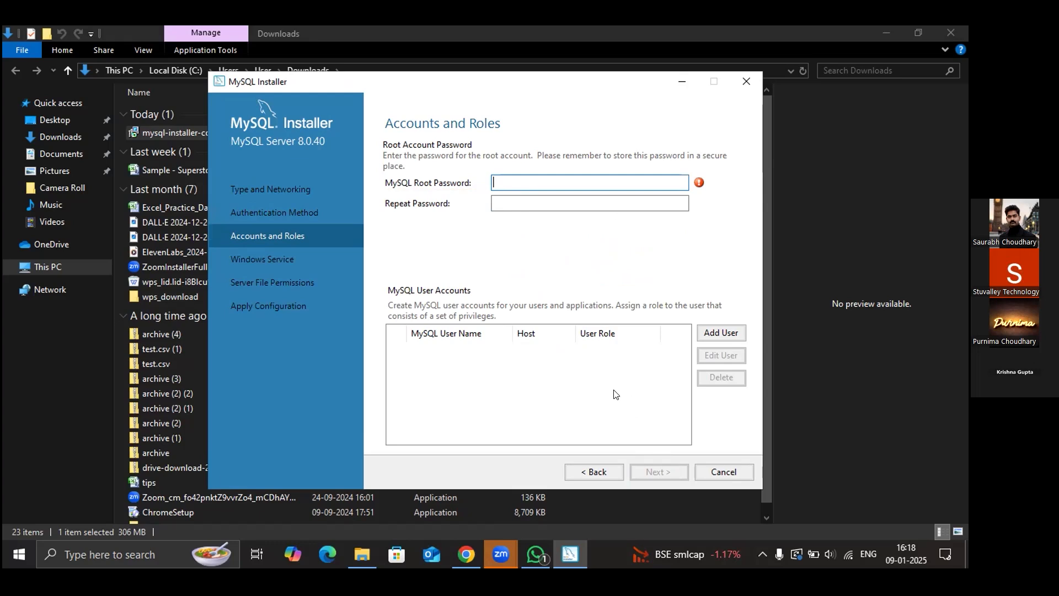
- Replace the root password with a new four-character password and enter it again in Repeat Password
{"action": "type", "text": "1234"}
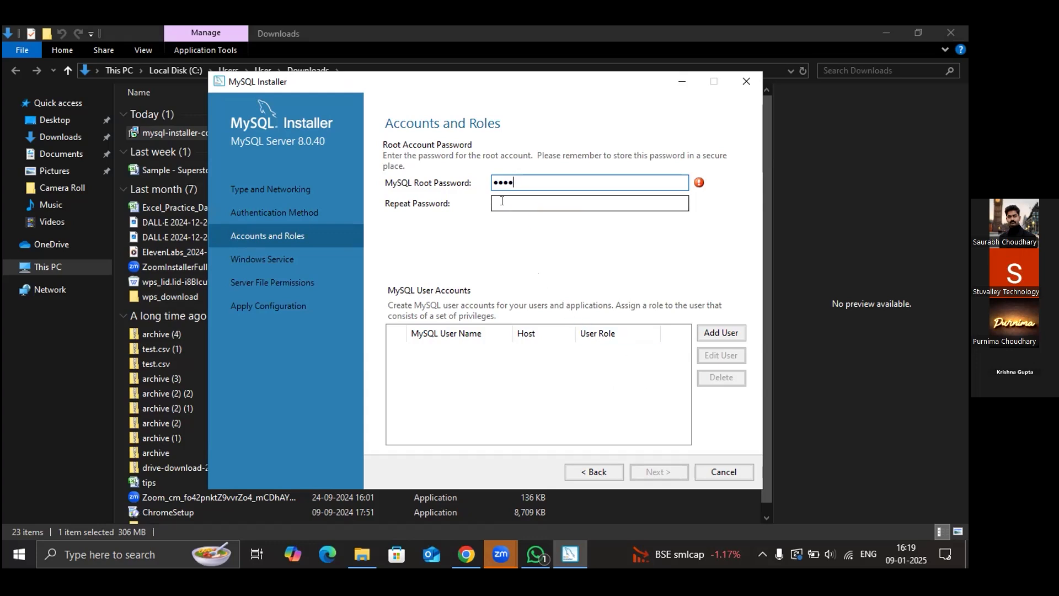
{"action": "type", "text": "56"}
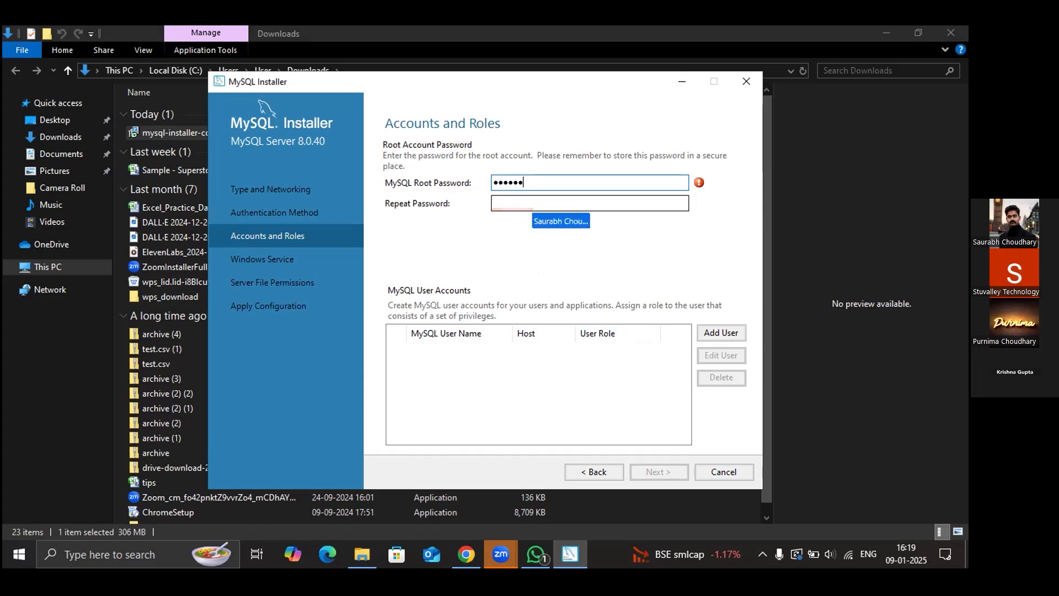
{"action": "type", "text": "78"}
{"action": "key", "text": "BackSpace"}
{"action": "key", "text": "BackSpace"}
{"action": "key", "text": "BackSpace"}
{"action": "key", "text": "BackSpace"}
{"action": "key", "text": "BackSpace"}
{"action": "key", "text": "BackSpace"}
{"action": "key", "text": "BackSpace"}
{"action": "key", "text": "BackSpace"}
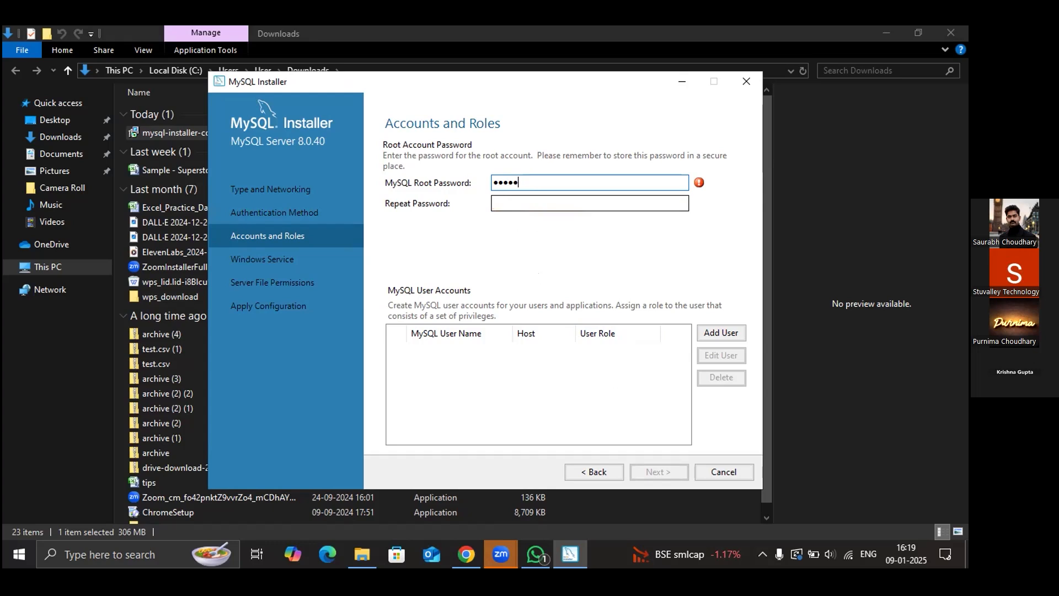
{"action": "type", "text": "1234"}
{"action": "key", "text": "Tab"}
{"action": "type", "text": "1234"}
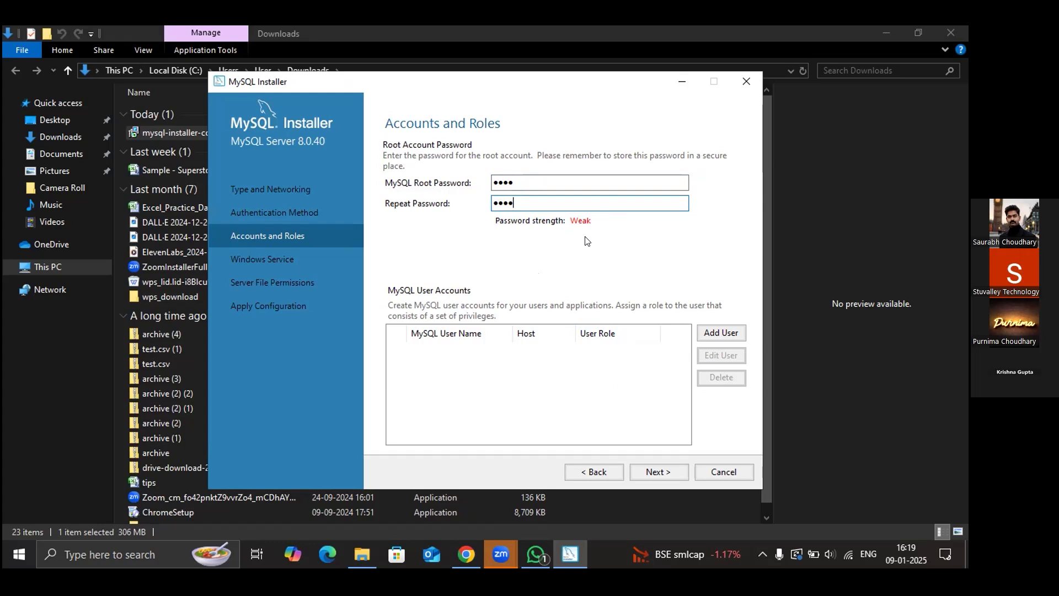
- Add a DB Admin user account for <All Hosts (%)>, entering its user name and password twice
{"action": "left_click", "coordinate": [719, 331]}
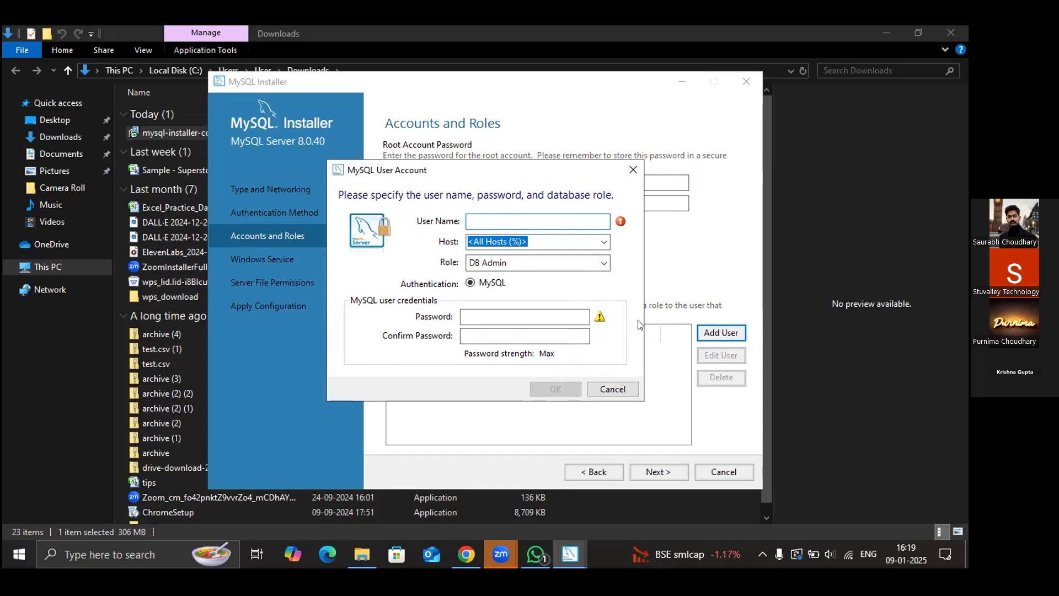
{"action": "type", "text": "p"}
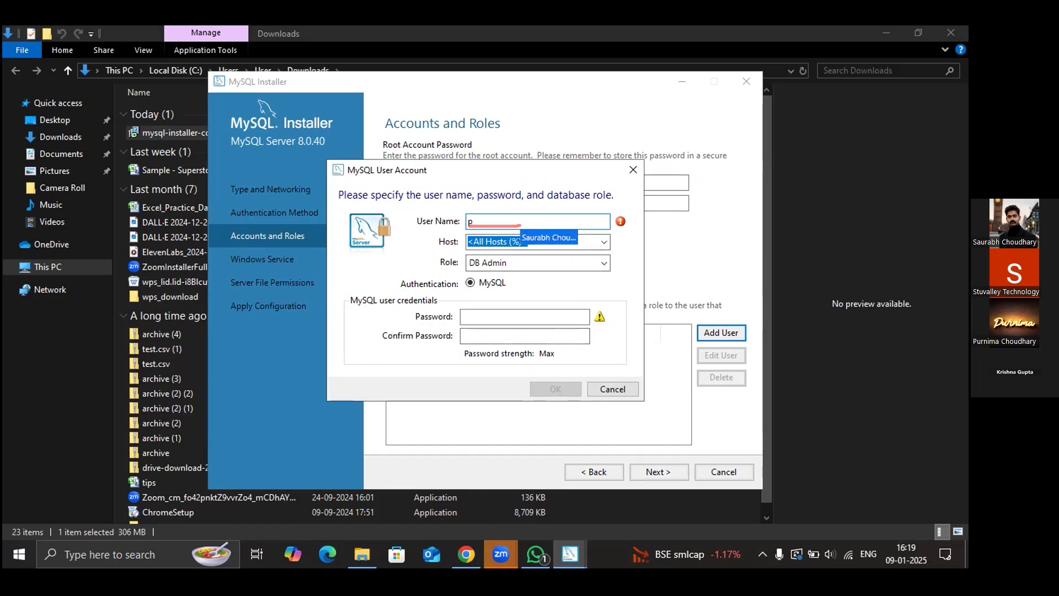
{"action": "type", "text": "urnima"}
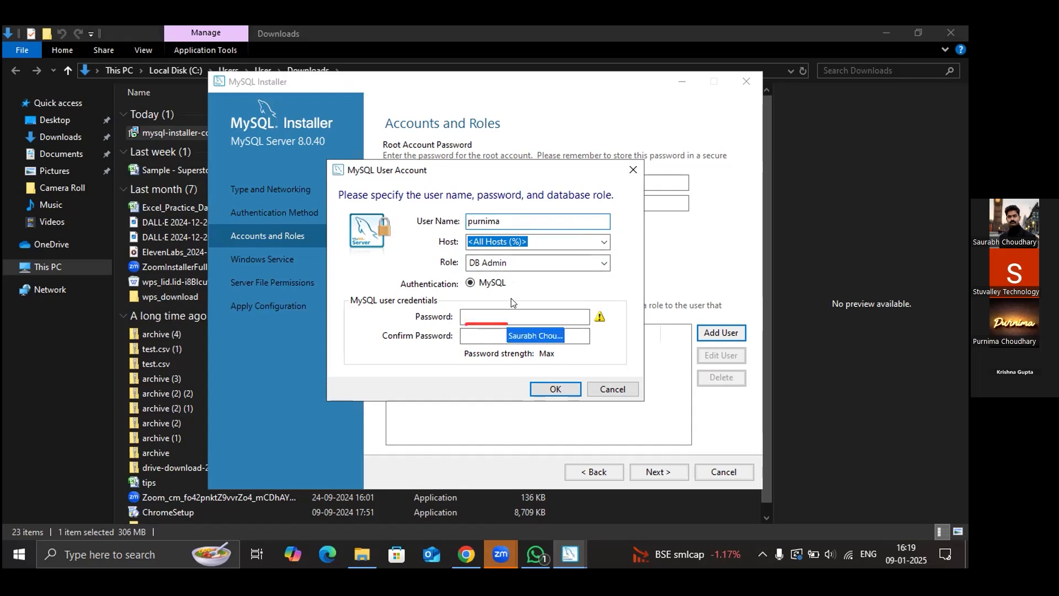
{"action": "type", "text": "1"}
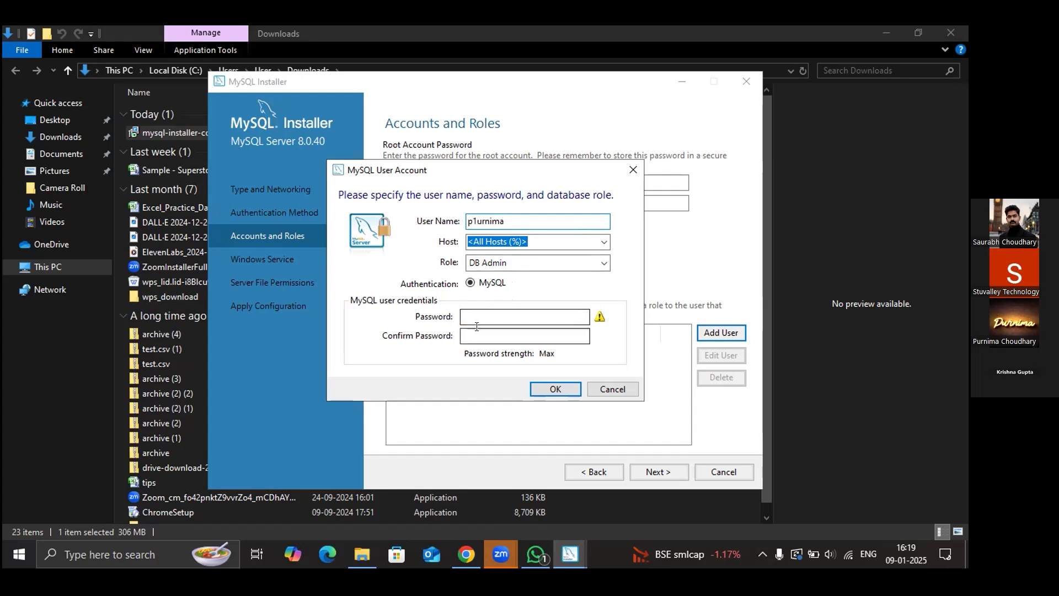
{"action": "key", "text": "BackSpace"}
{"action": "left_click", "coordinate": [465, 315]}
{"action": "type", "text": "1234"}
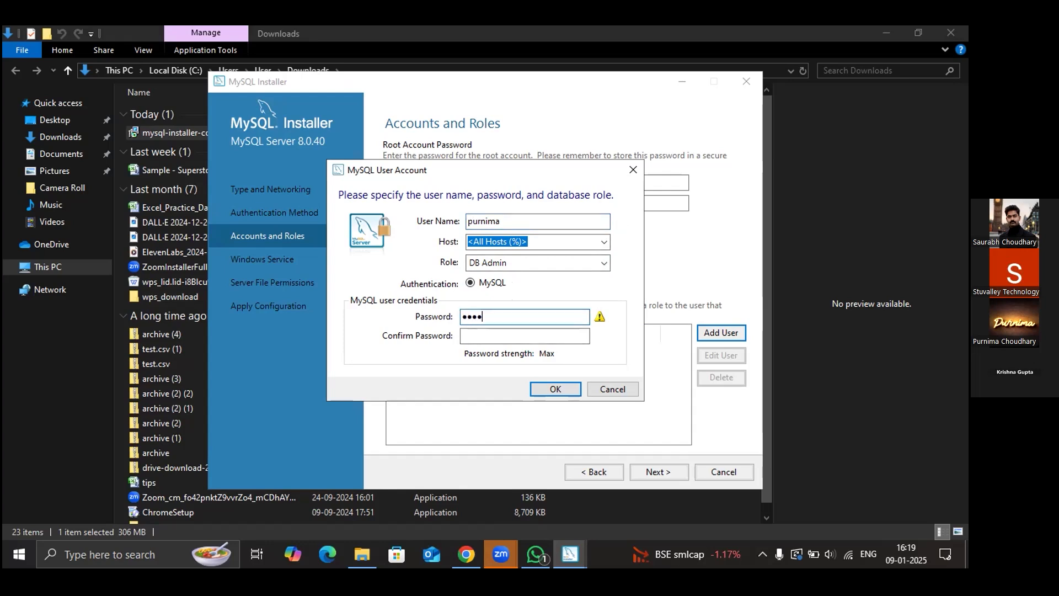
{"action": "left_click", "coordinate": [497, 337]}
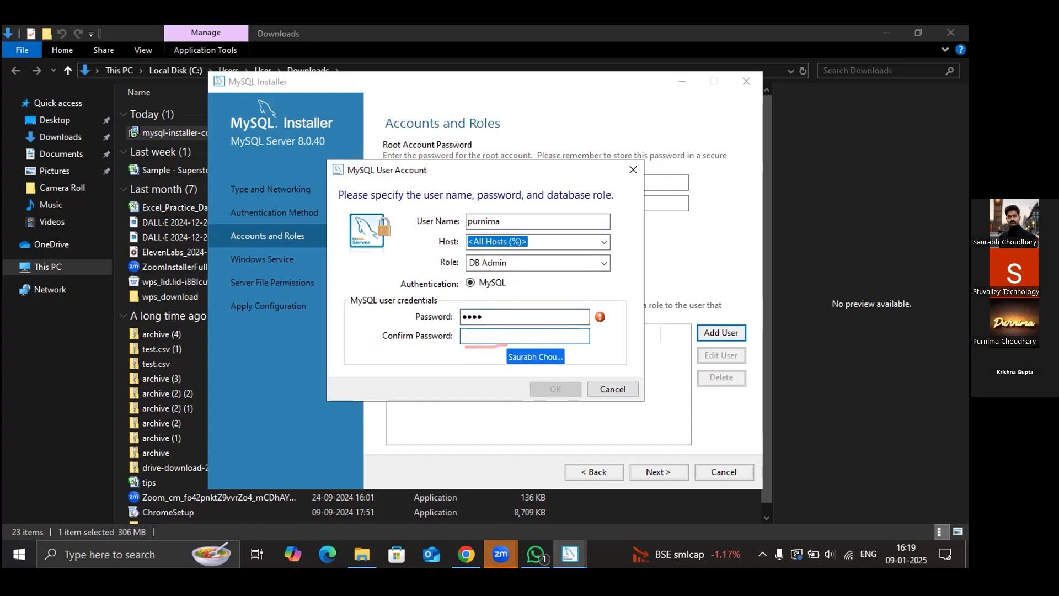
{"action": "type", "text": "1234"}
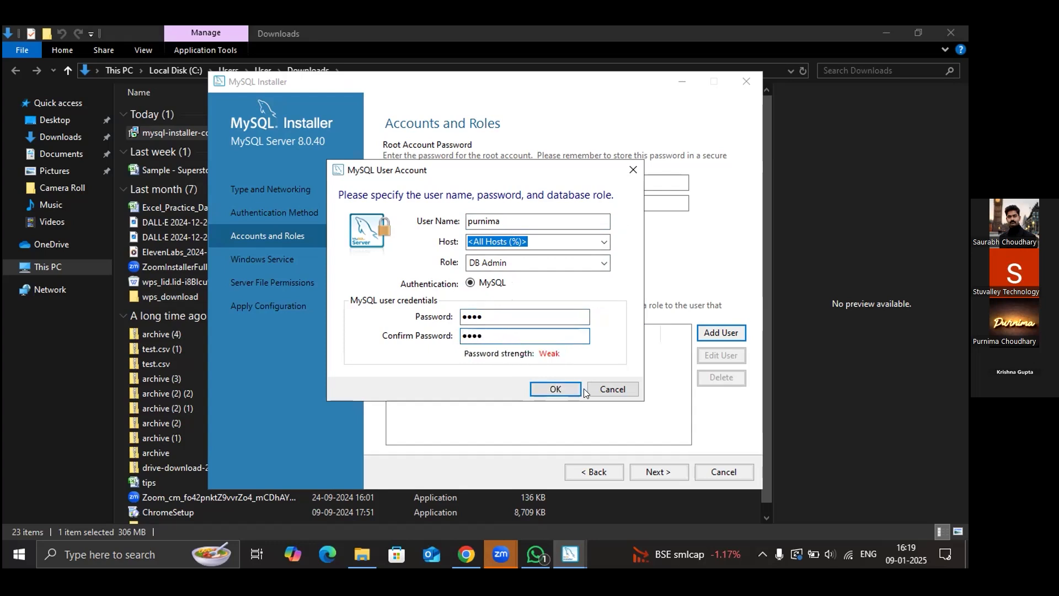
{"action": "left_click", "coordinate": [555, 389]}
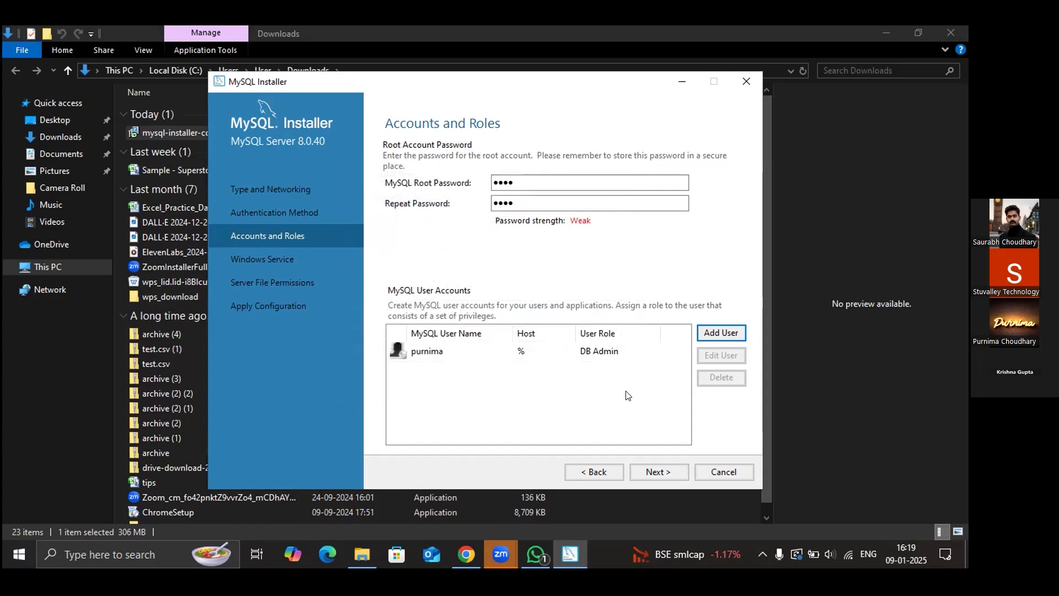
- Accept the accounts, the MySQL80 Windows service and default data-folder permissions to reach Apply Configuration
{"action": "left_click", "coordinate": [658, 473]}
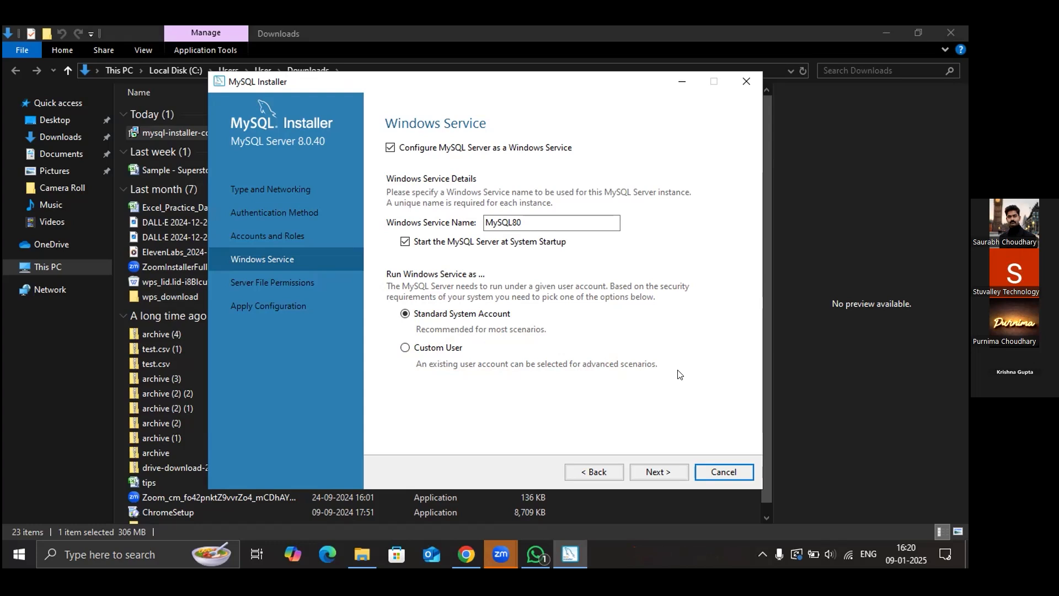
{"action": "left_click", "coordinate": [655, 473]}
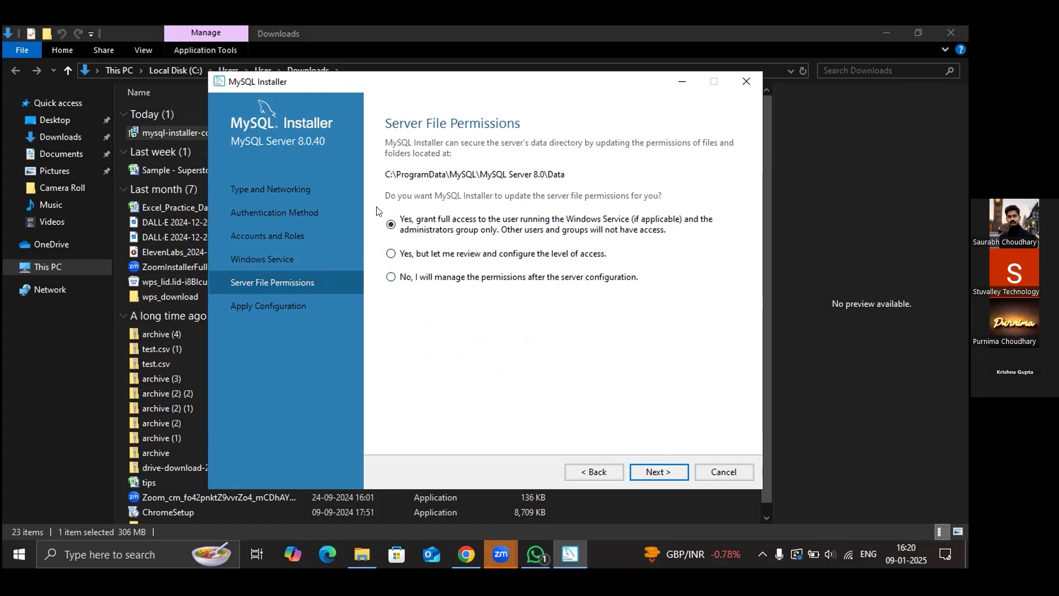
{"action": "left_click", "coordinate": [659, 474]}
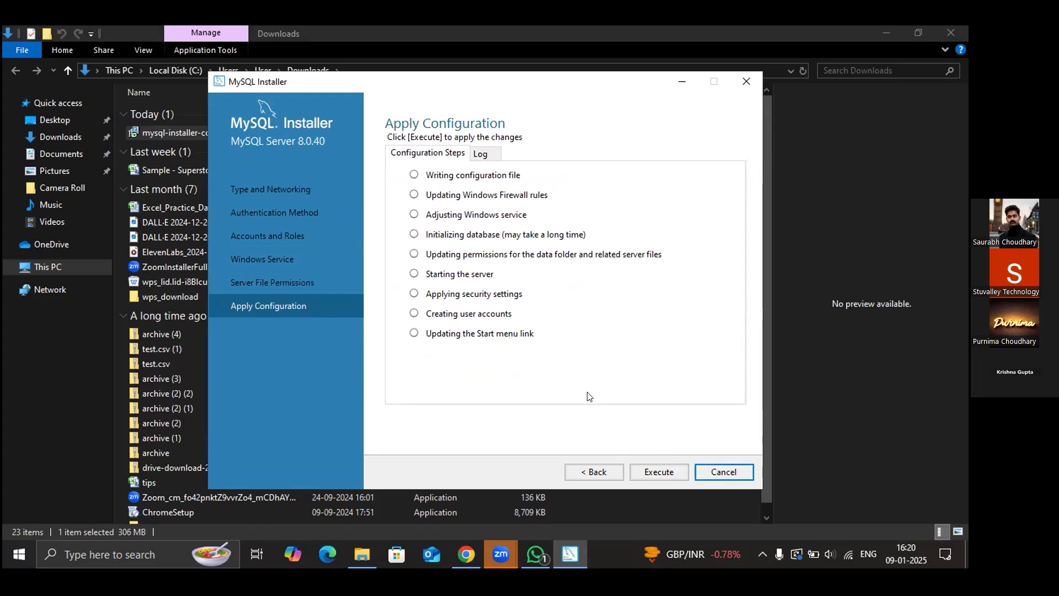
- Execute all nine MySQL Server 8.0.40 configuration steps and finish once they succeed
{"action": "left_click", "coordinate": [657, 472]}
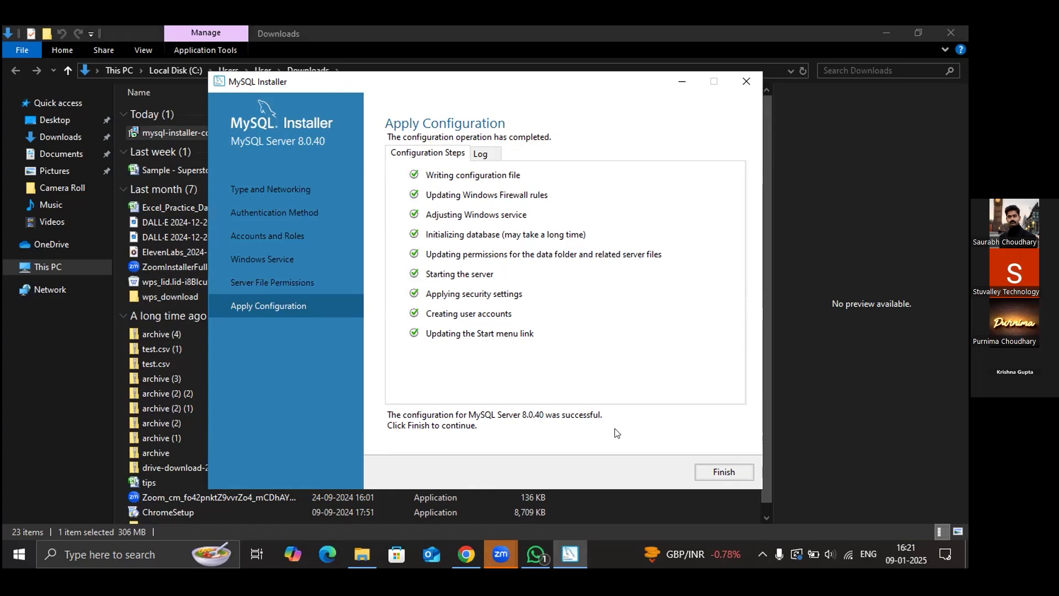
{"action": "left_click", "coordinate": [728, 473]}
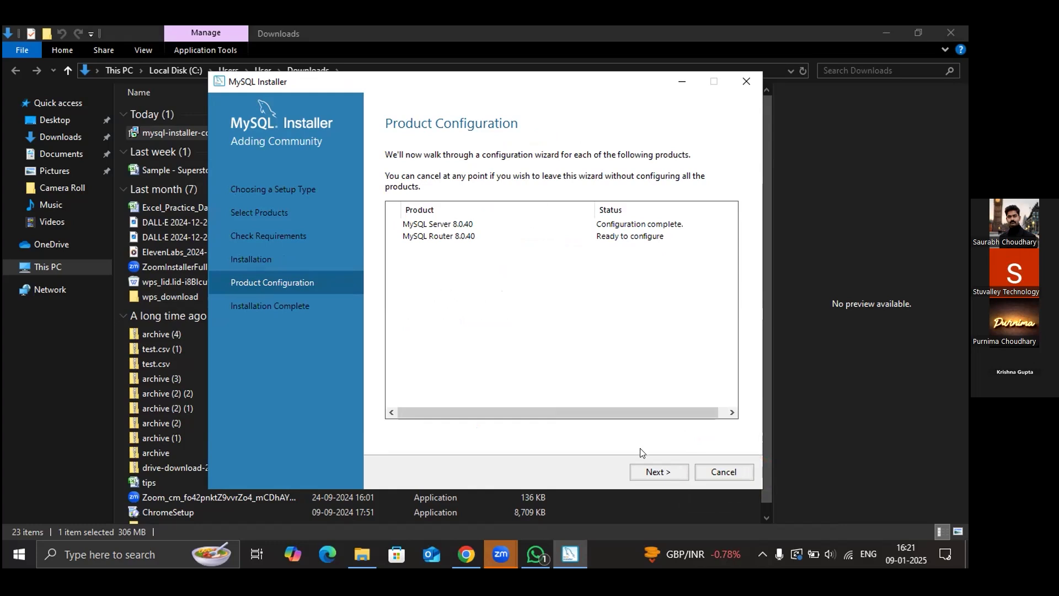
- Skip bootstrapping MySQL Router 8.0.40 and continue to the Installation Complete page
{"action": "left_click", "coordinate": [653, 468]}
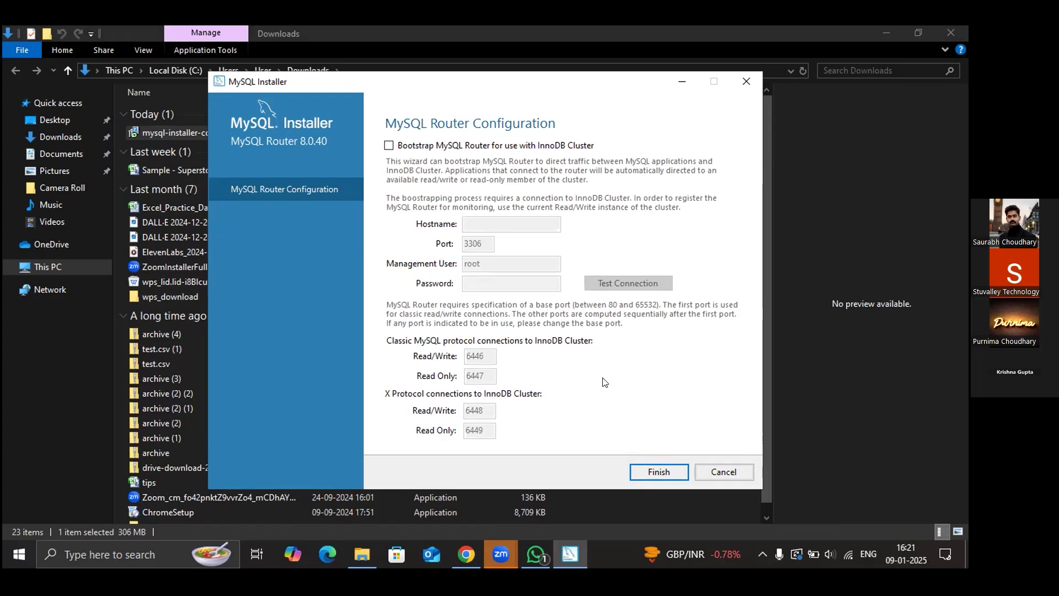
{"action": "left_click", "coordinate": [653, 476]}
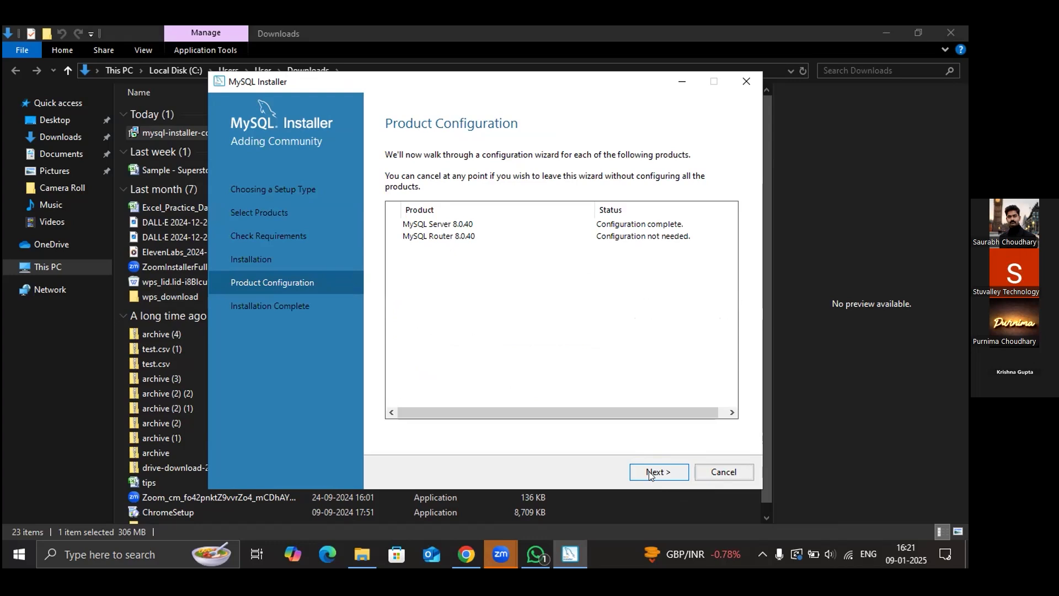
{"action": "left_click", "coordinate": [649, 471]}
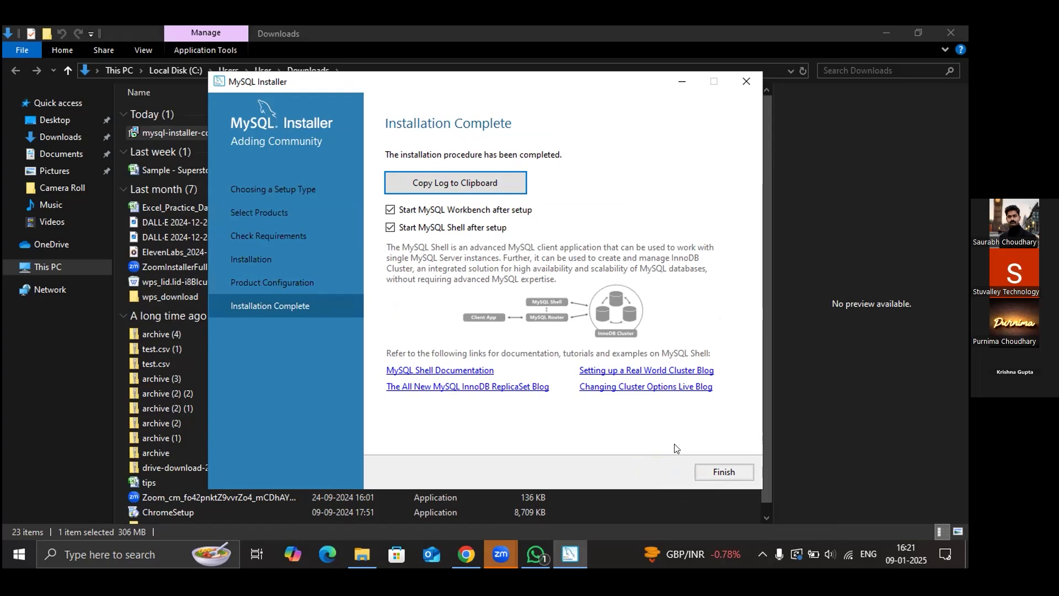
- Finish the installer and maximize MySQL Workbench showing the Local instance MySQL80 connection
{"action": "left_click", "coordinate": [708, 465]}
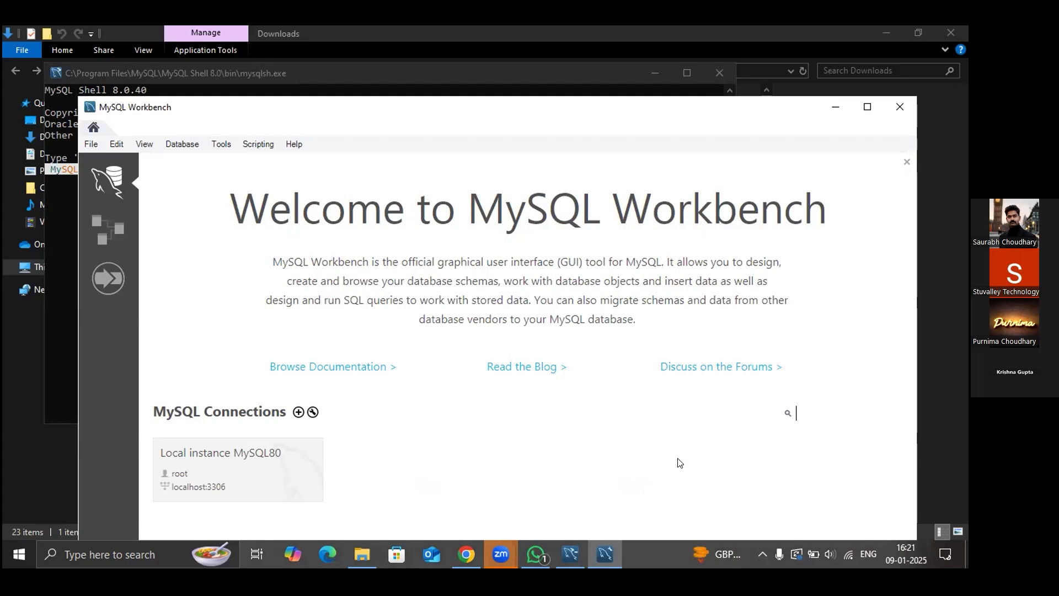
{"action": "left_click", "coordinate": [868, 107]}
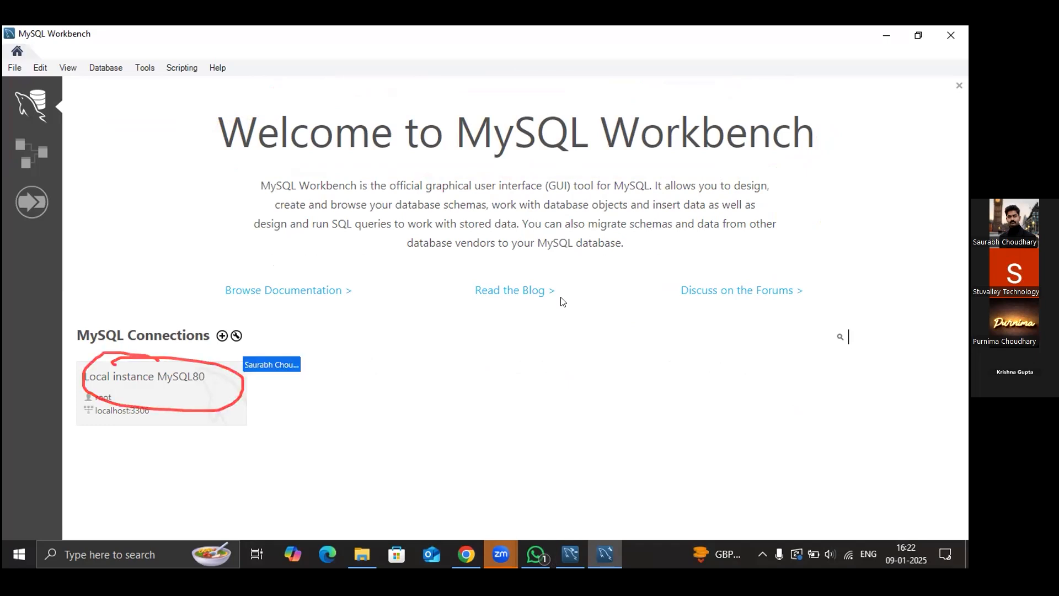
- Connect to Local instance MySQL80 as root with its password, opening Query 1, then return to Zoom
{"action": "left_click", "coordinate": [120, 388]}
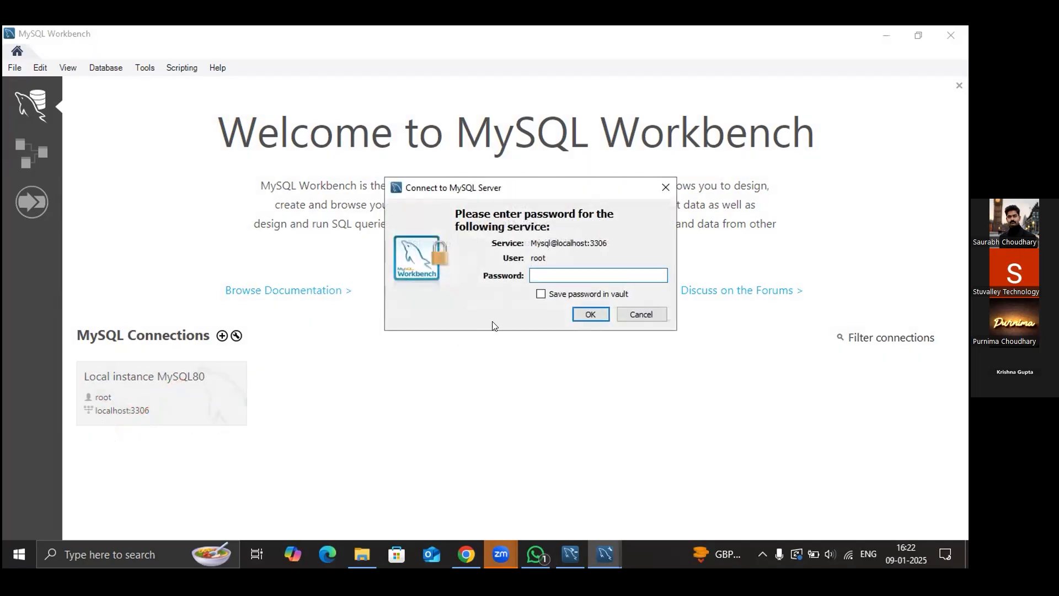
{"action": "type", "text": "****"}
{"action": "left_click", "coordinate": [541, 294]}
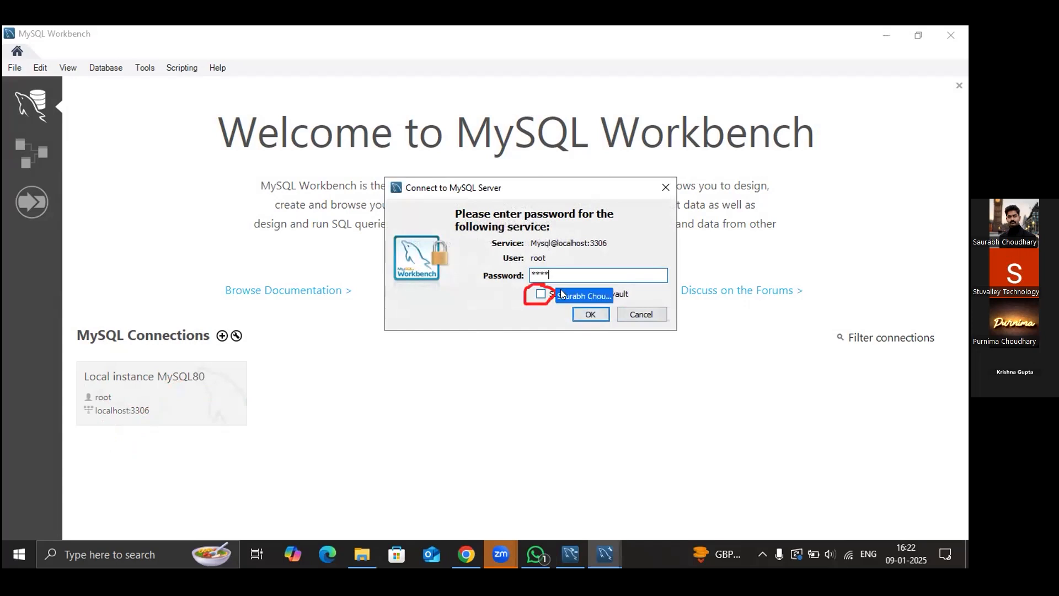
{"action": "left_click", "coordinate": [590, 314]}
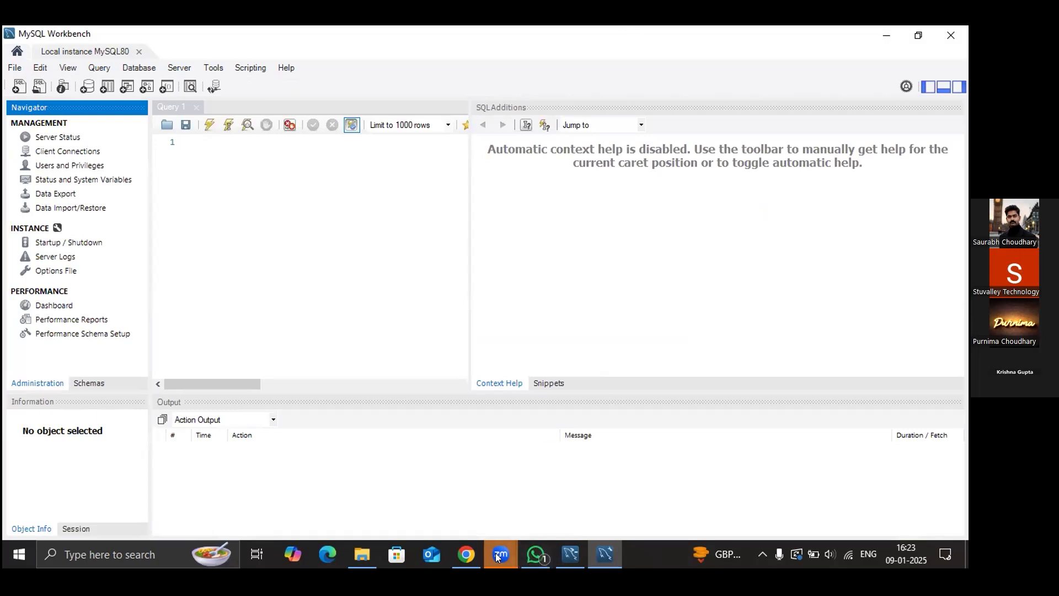
{"action": "mouse_move", "coordinate": [497, 557]}
{"action": "left_click", "coordinate": [524, 513]}
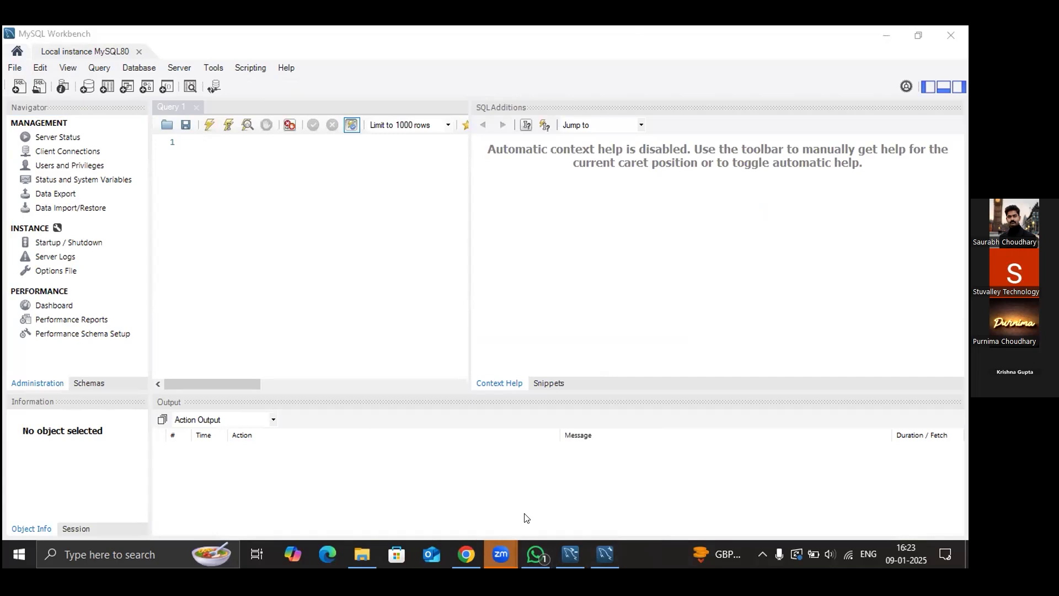
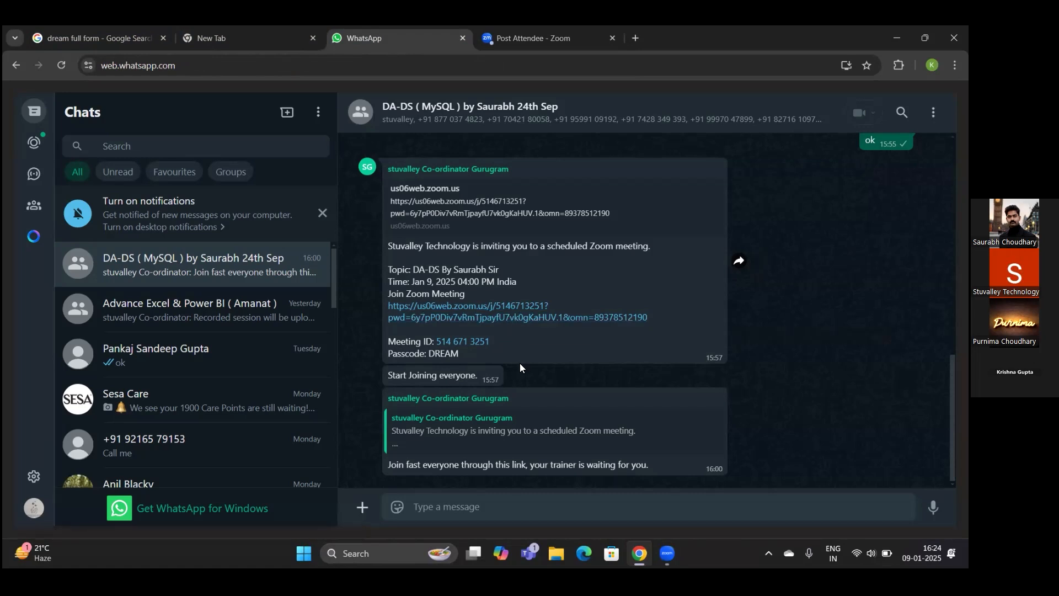
- Open the Advance Excel & Power BI WhatsApp group, then return to the Zoom meeting tab
{"action": "left_click", "coordinate": [247, 314]}
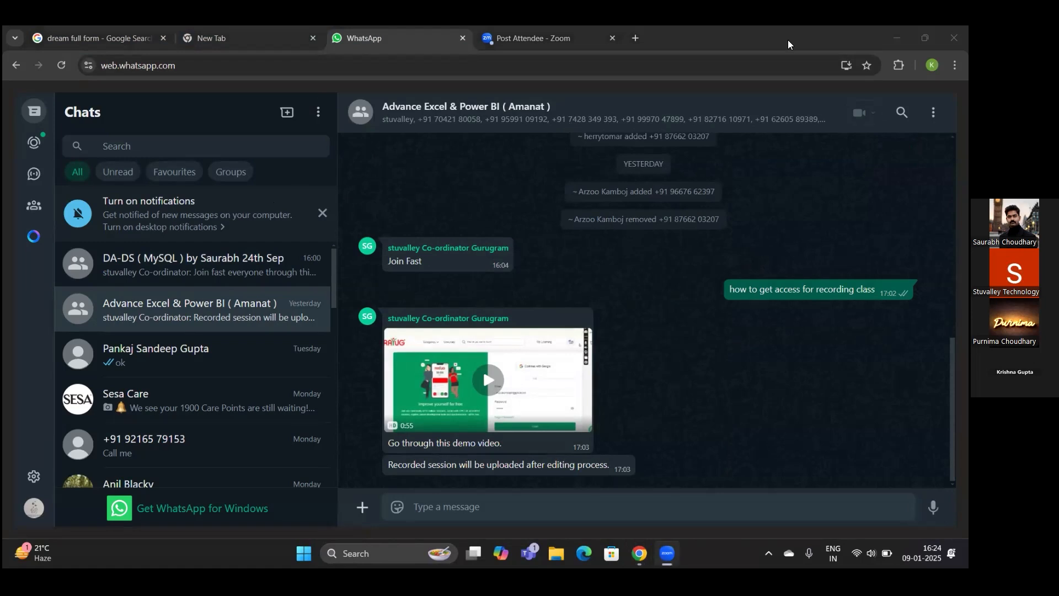
{"action": "left_click", "coordinate": [533, 38]}
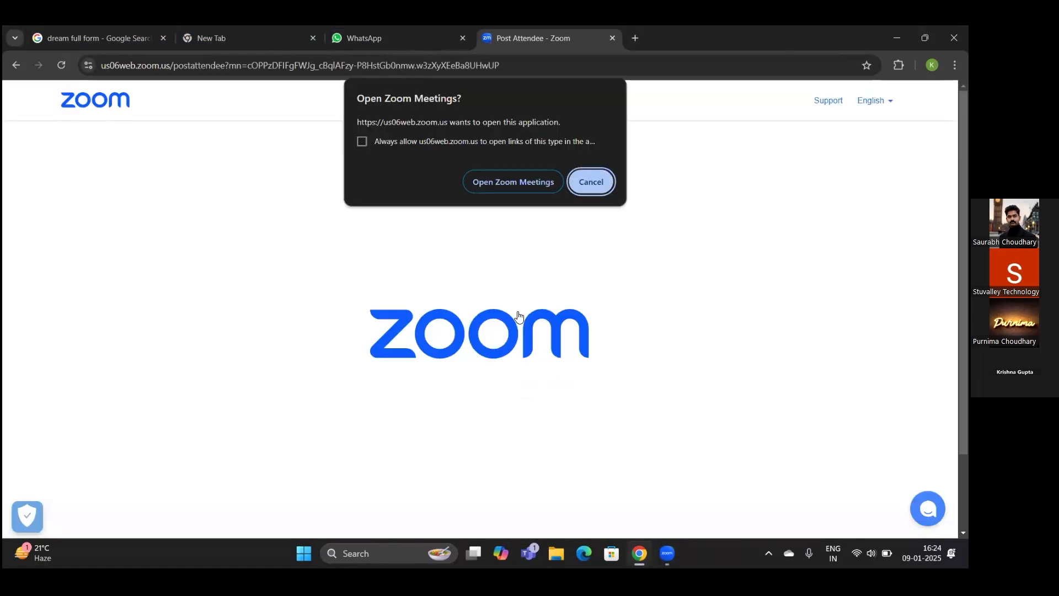
- Decline opening the Zoom desktop app and go back to the meeting launch page
{"action": "left_click", "coordinate": [586, 186]}
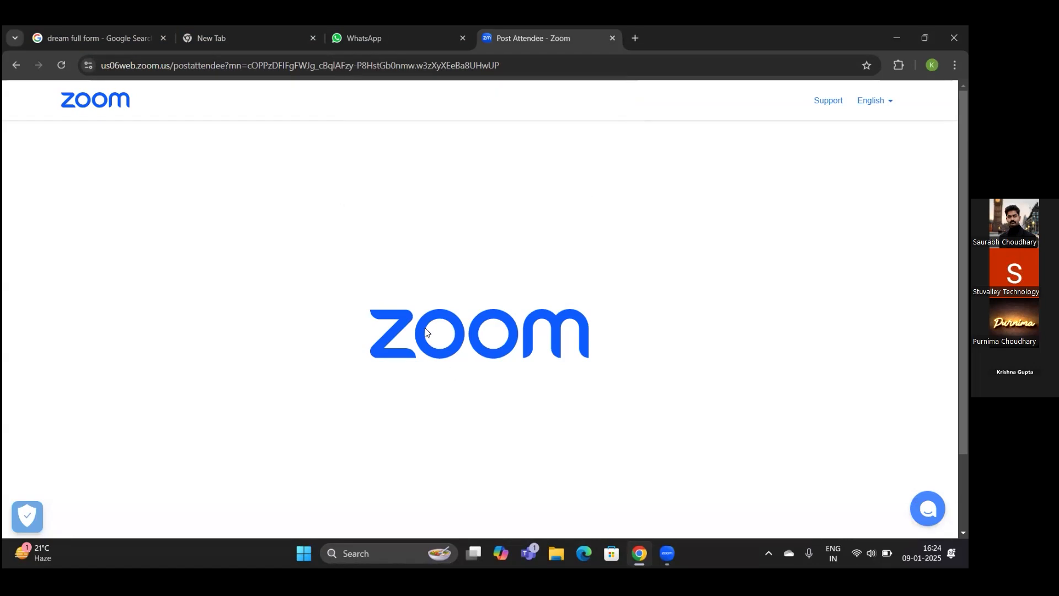
{"action": "left_click", "coordinate": [17, 65]}
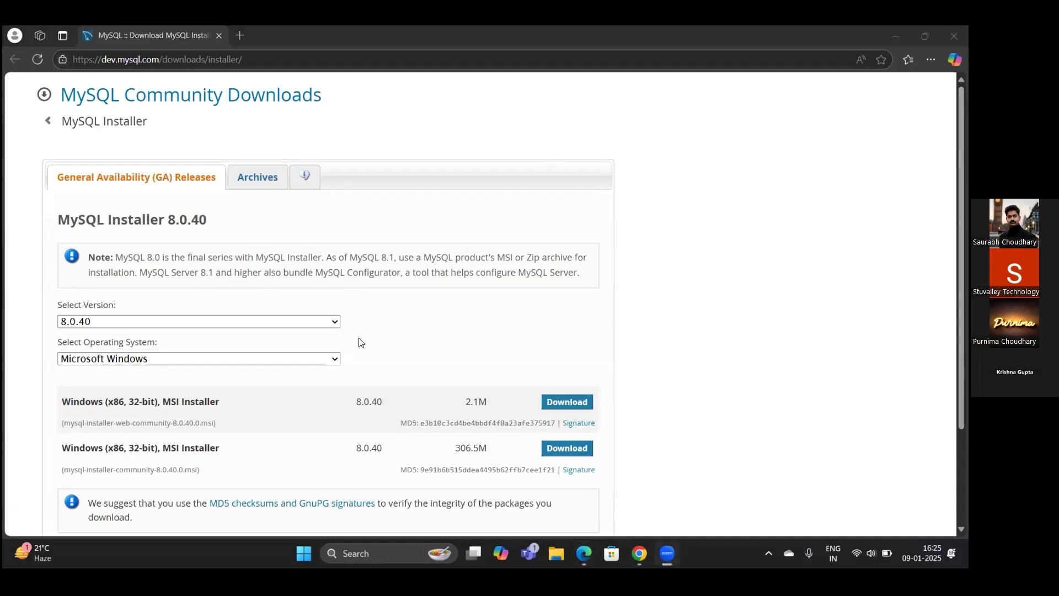
{"action": "scroll", "coordinate": [362, 273], "scroll_direction": "down", "scroll_amount": 1}
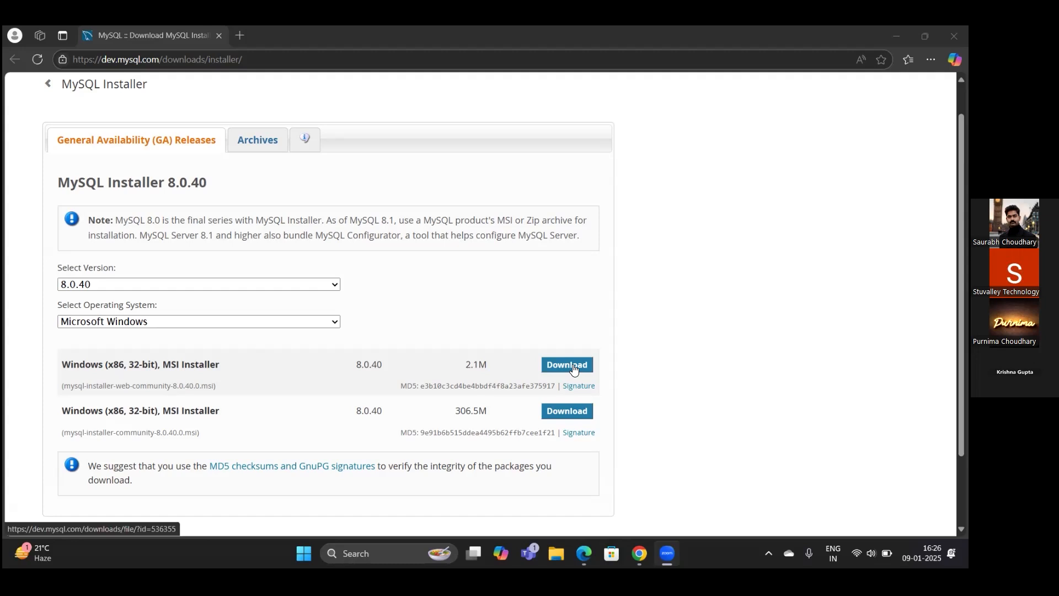
- Request the 306.5M Windows MSI package of MySQL Installer 8.0.40
{"action": "left_click", "coordinate": [569, 415]}
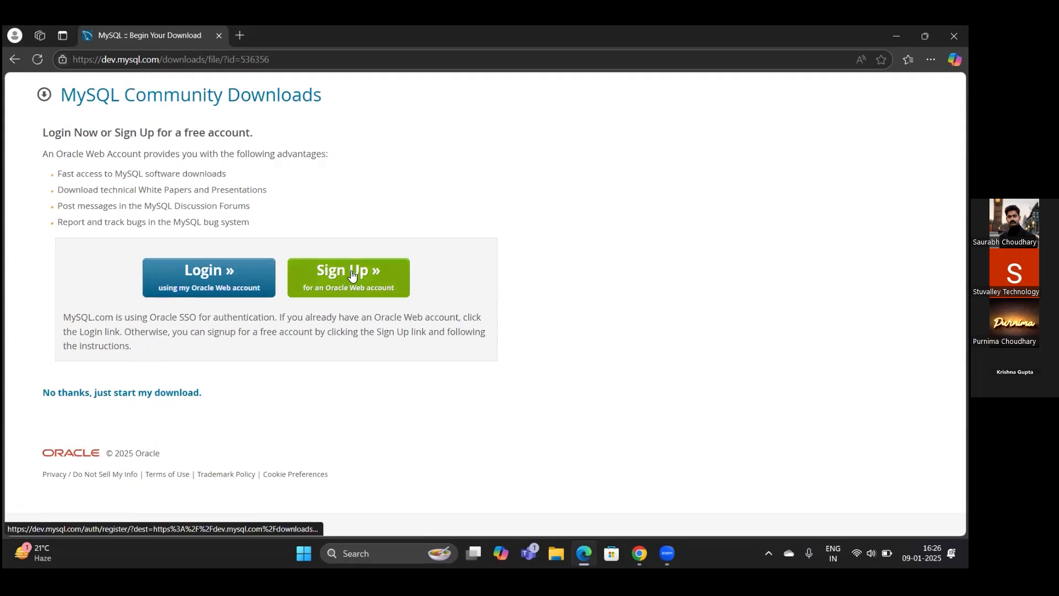
- Start the mysql-installer-community-8.0.40.0.msi download without an account and check its progress
{"action": "left_click", "coordinate": [73, 397]}
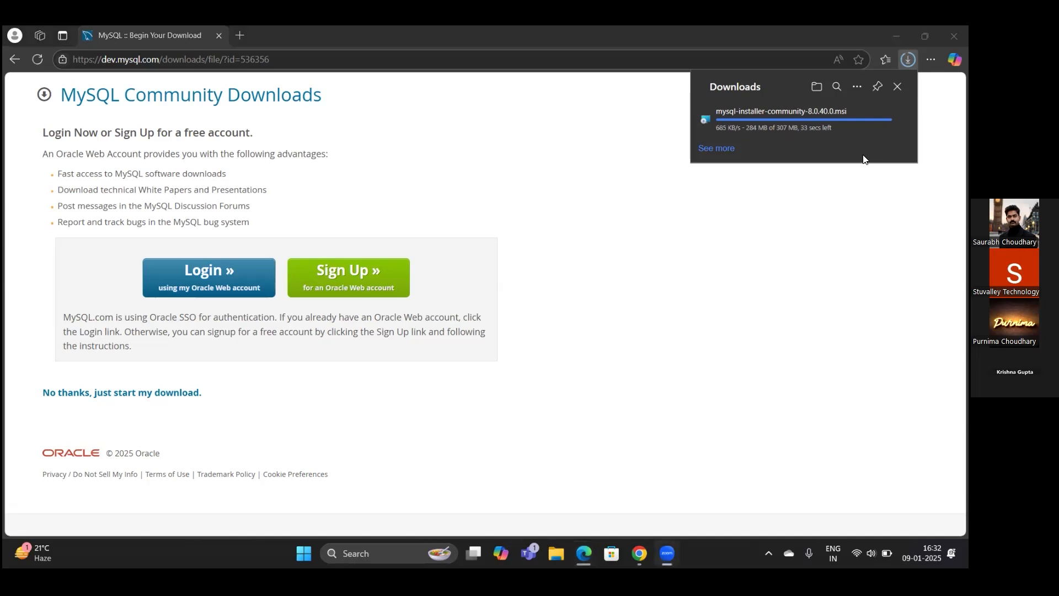
{"action": "left_click", "coordinate": [640, 262]}
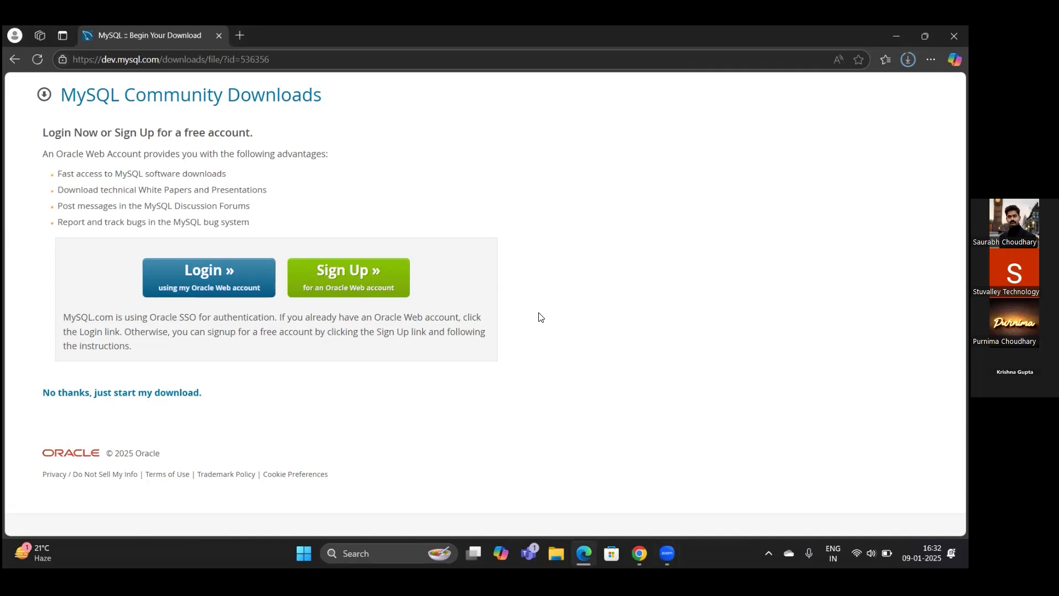
{"action": "key", "text": "ctrl+j"}
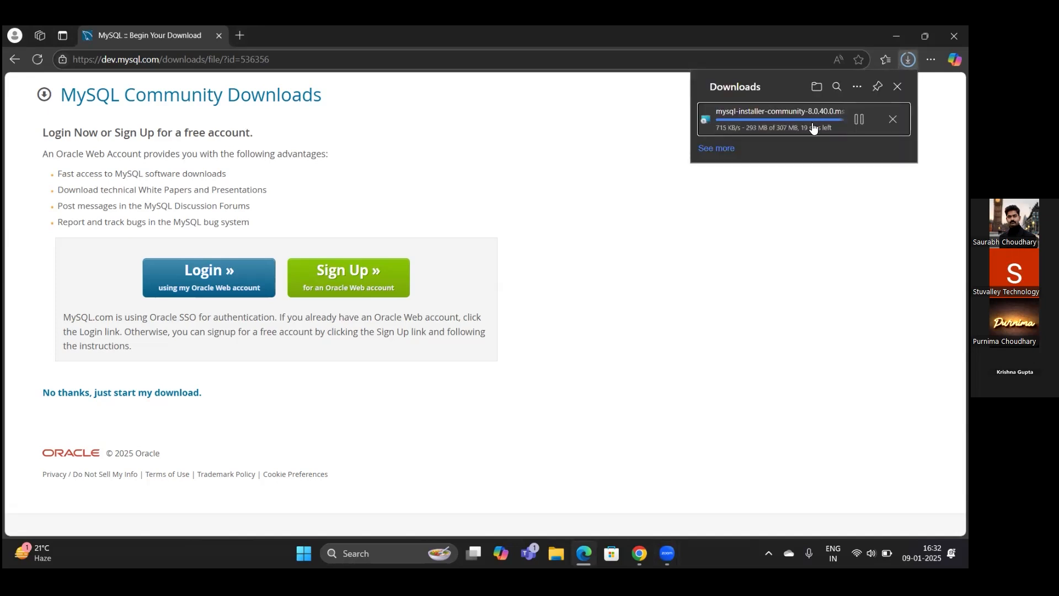
{"action": "mouse_move", "coordinate": [817, 138]}
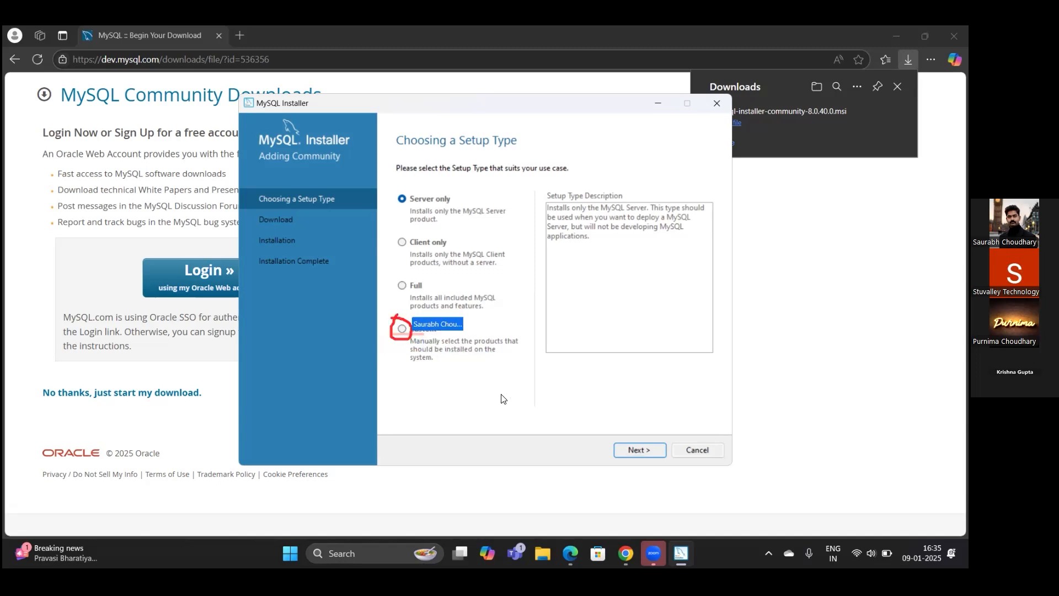
- Choose the Custom setup type and queue MySQL Server 8.0.40 - X64 for installation
{"action": "left_click", "coordinate": [402, 329]}
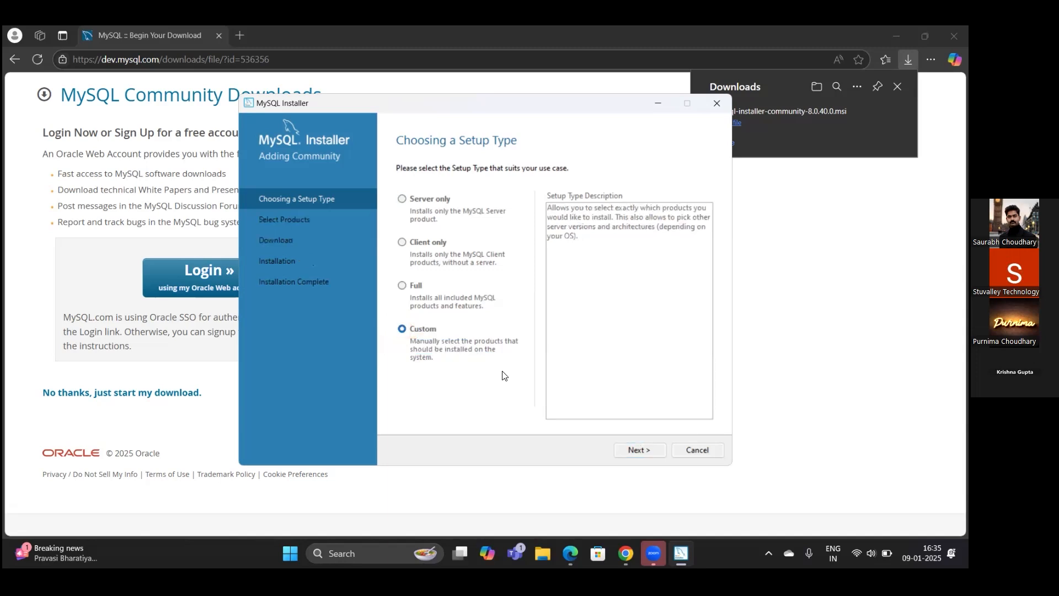
{"action": "left_click", "coordinate": [632, 449]}
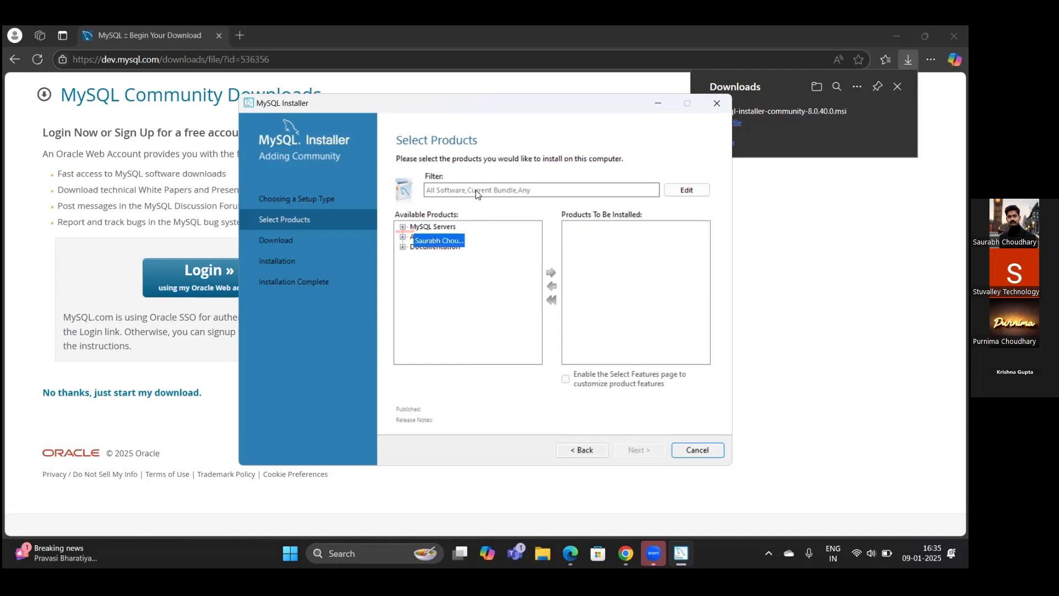
{"action": "left_click", "coordinate": [403, 227]}
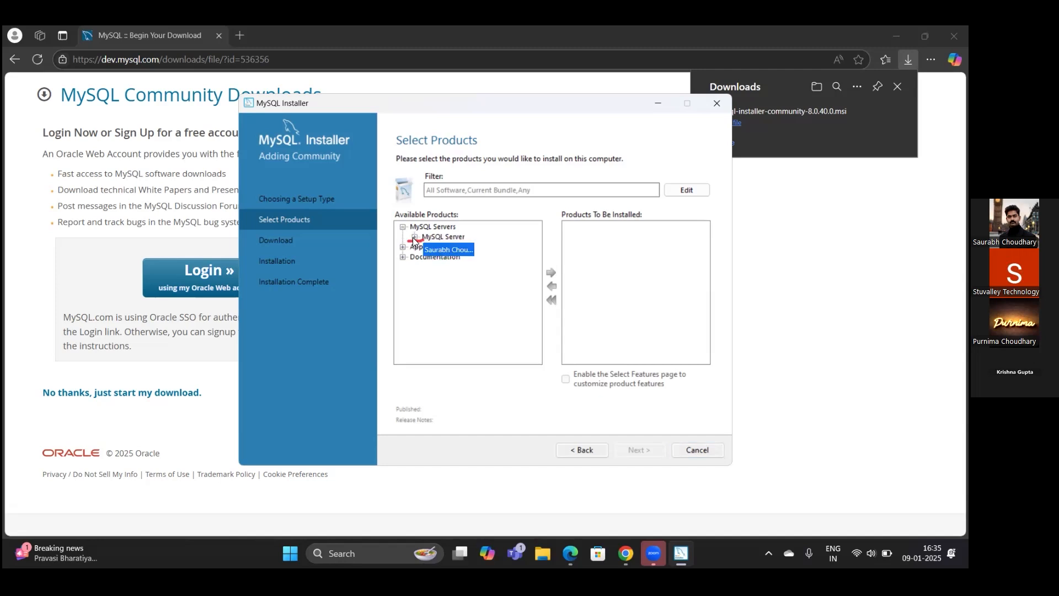
{"action": "left_click", "coordinate": [413, 234]}
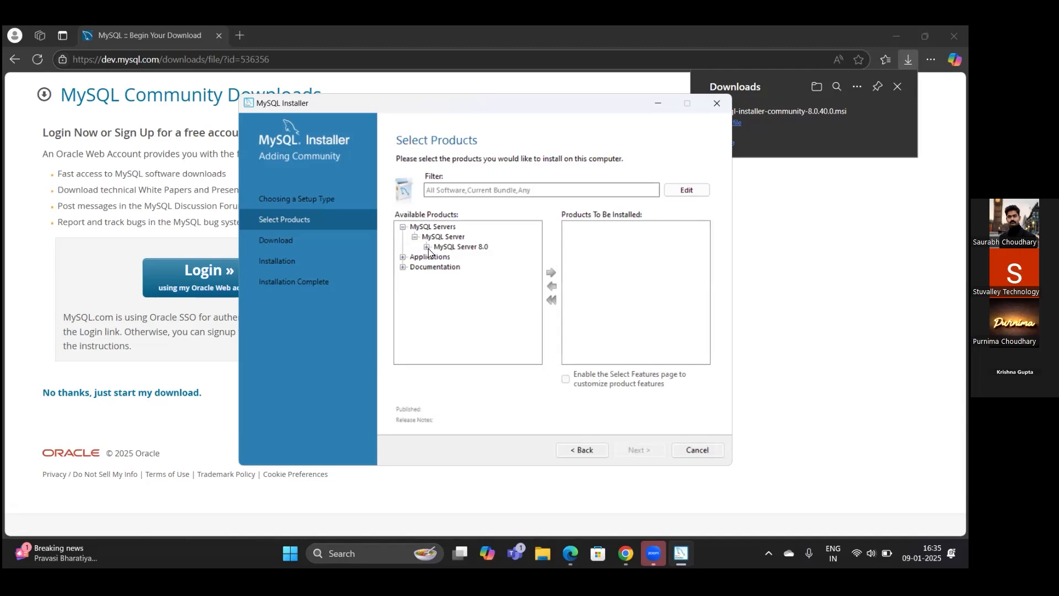
{"action": "left_click", "coordinate": [427, 247]}
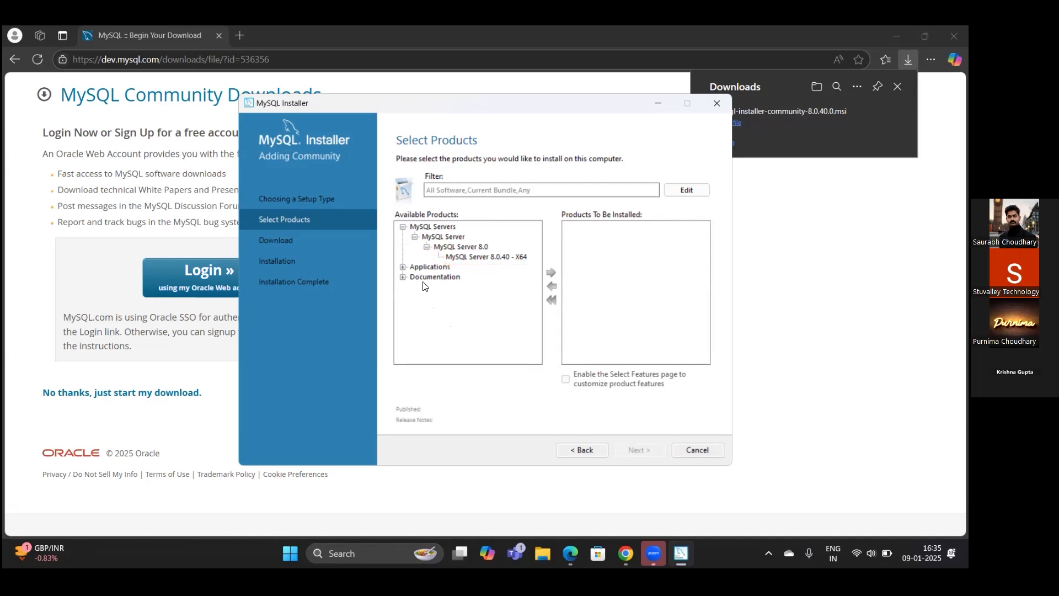
{"action": "left_click", "coordinate": [478, 257]}
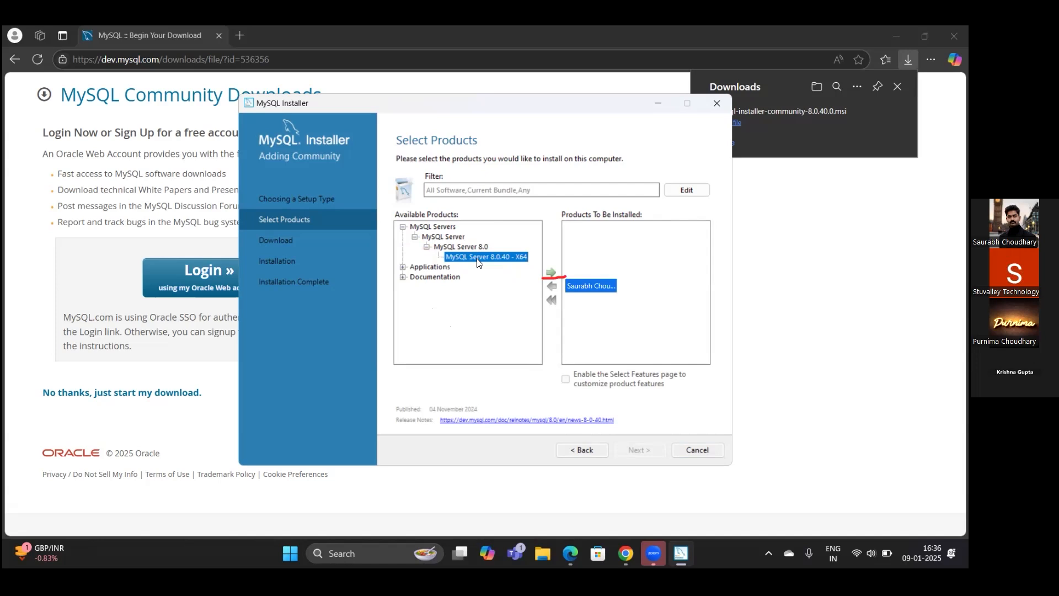
{"action": "left_click", "coordinate": [550, 273]}
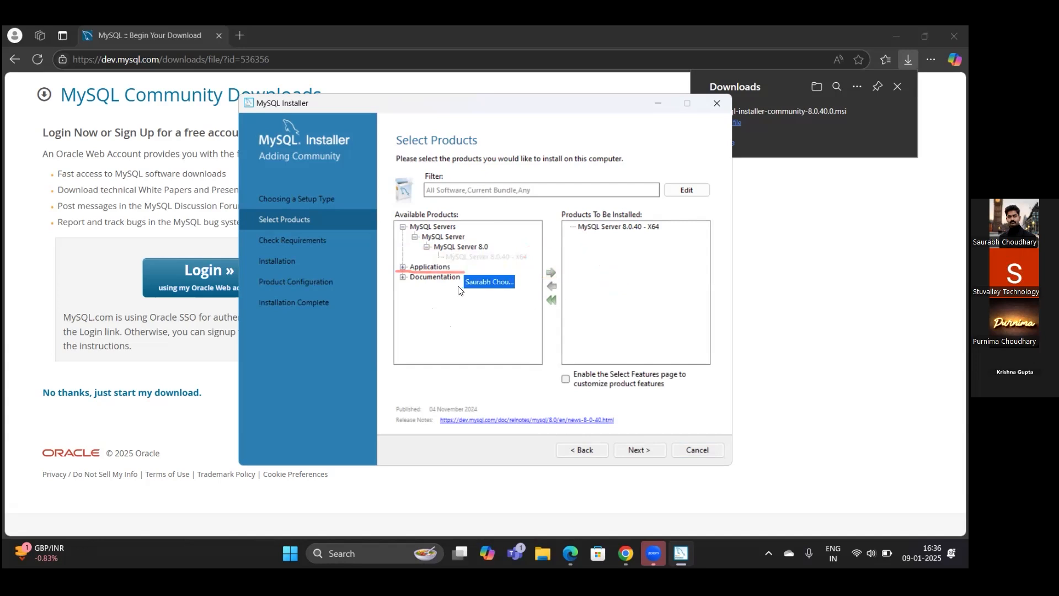
- Queue MySQL Workbench 8.0.40 - X64 from Applications for installation
{"action": "left_click", "coordinate": [400, 267]}
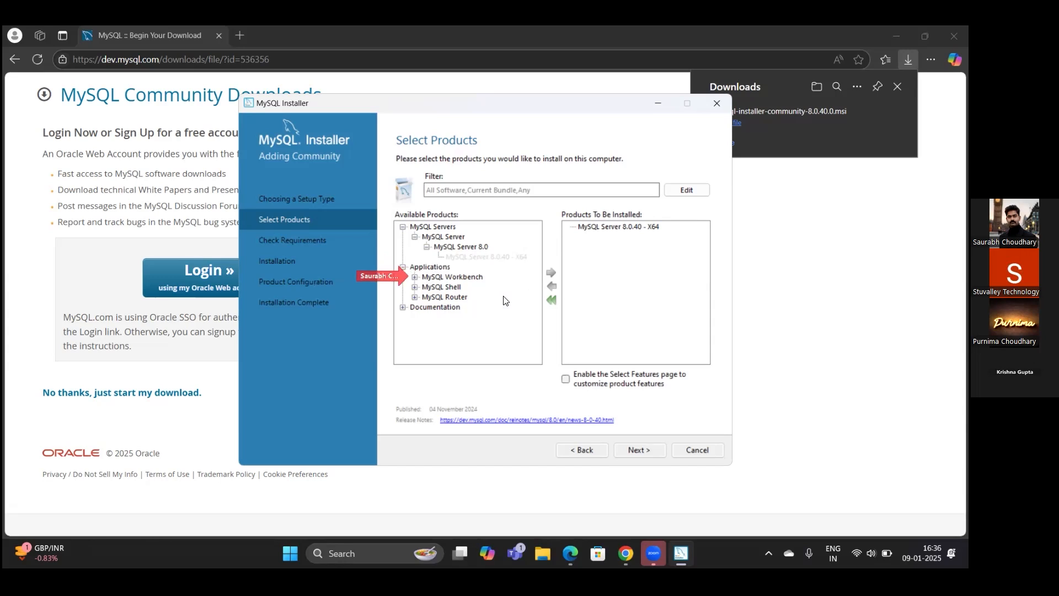
{"action": "left_click", "coordinate": [415, 277]}
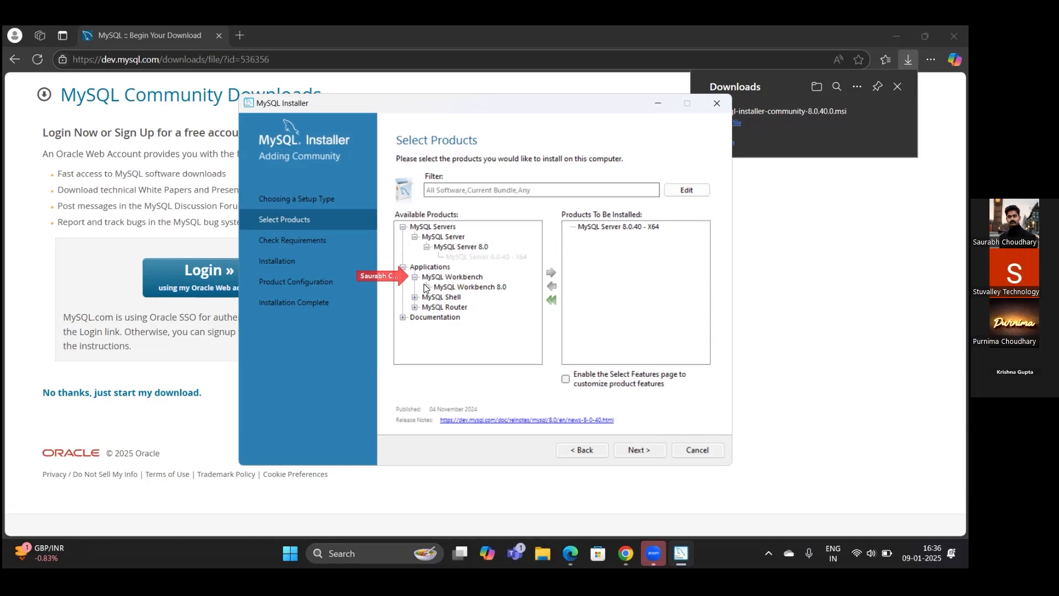
{"action": "left_click", "coordinate": [427, 287]}
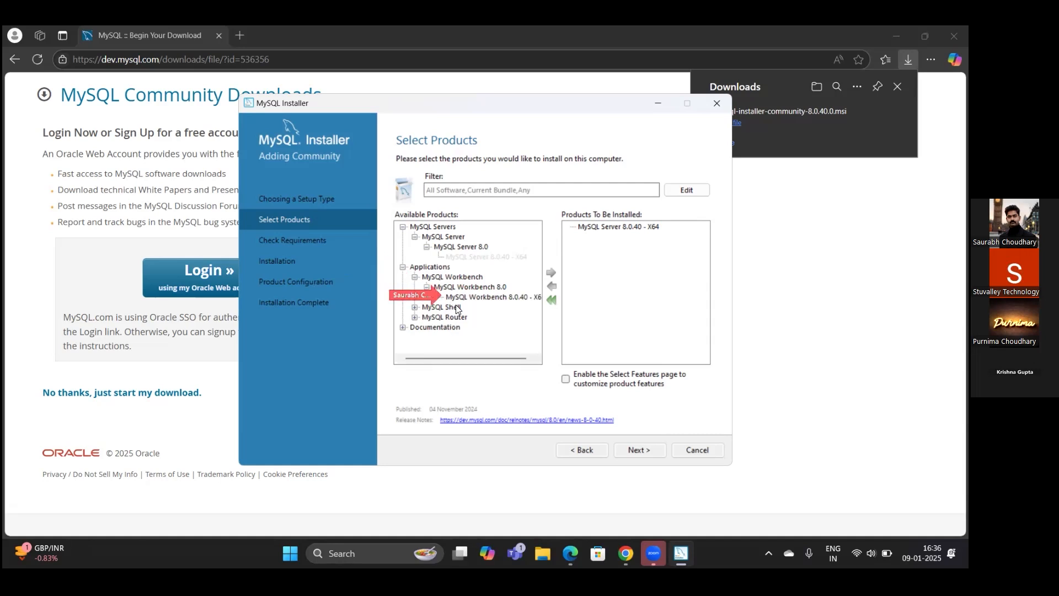
{"action": "left_click", "coordinate": [491, 299]}
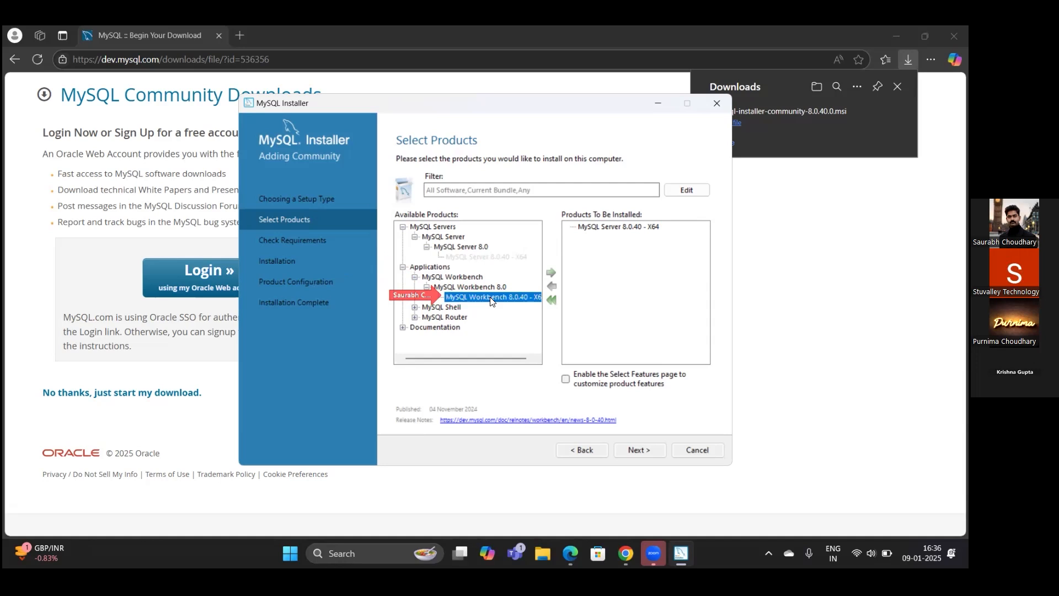
{"action": "left_click", "coordinate": [550, 272]}
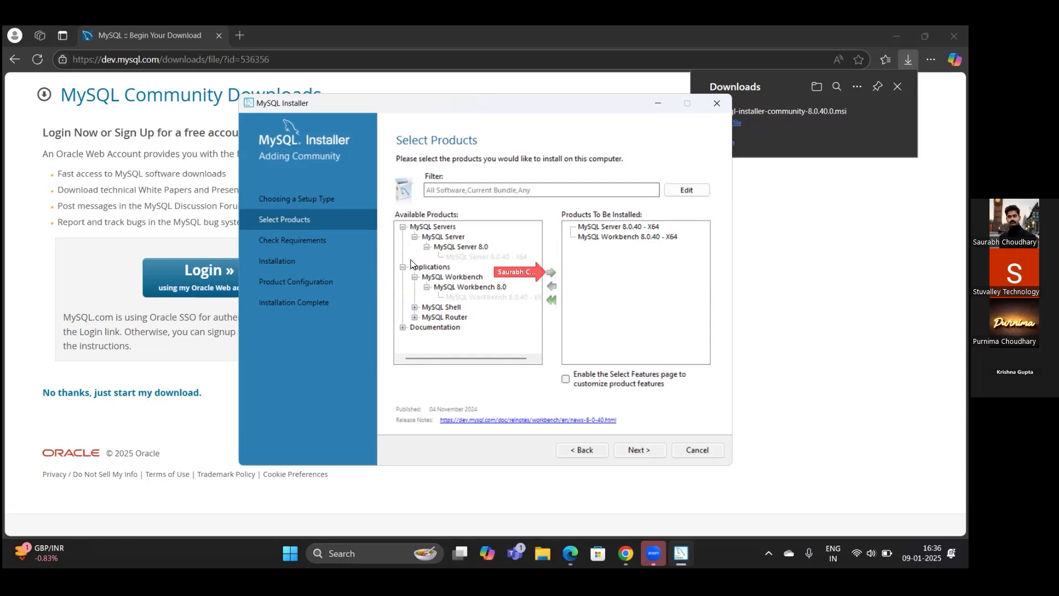
- Queue MySQL Shell 8.0.40 - X64 as the third product
{"action": "left_click", "coordinate": [414, 306]}
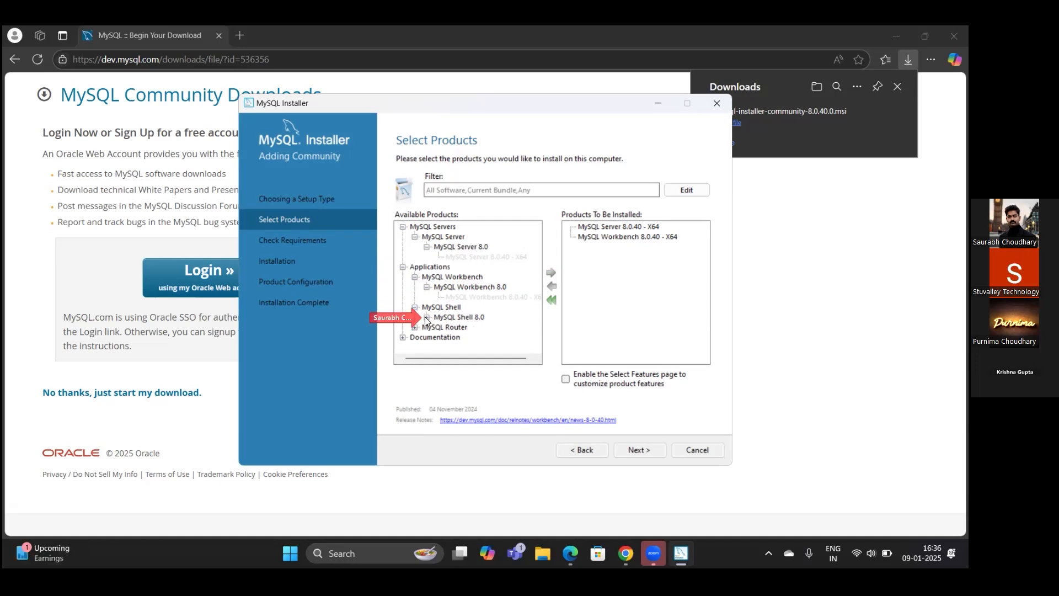
{"action": "left_click", "coordinate": [426, 317]}
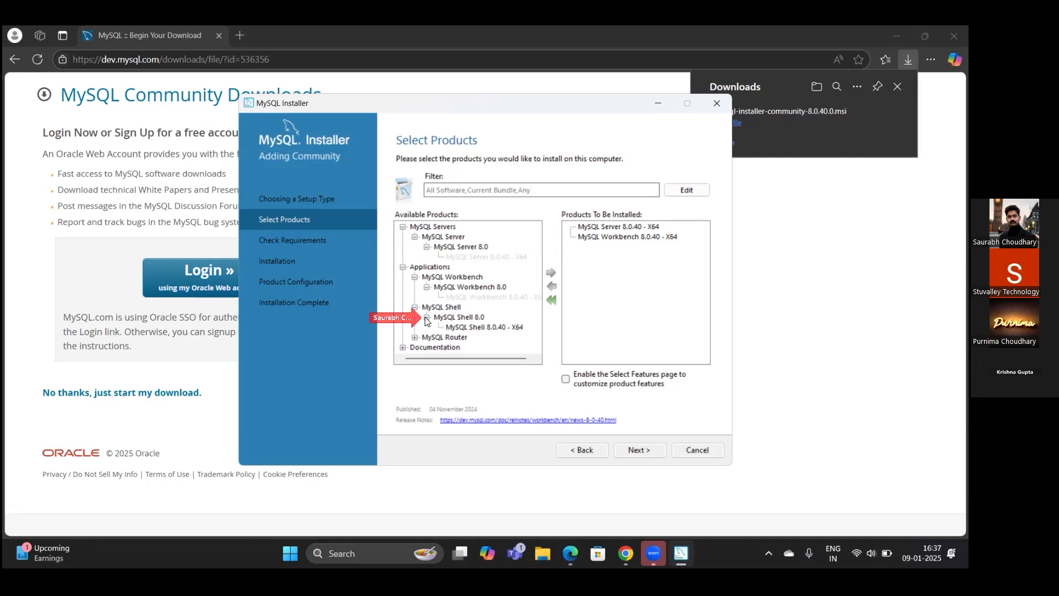
{"action": "left_click", "coordinate": [469, 328]}
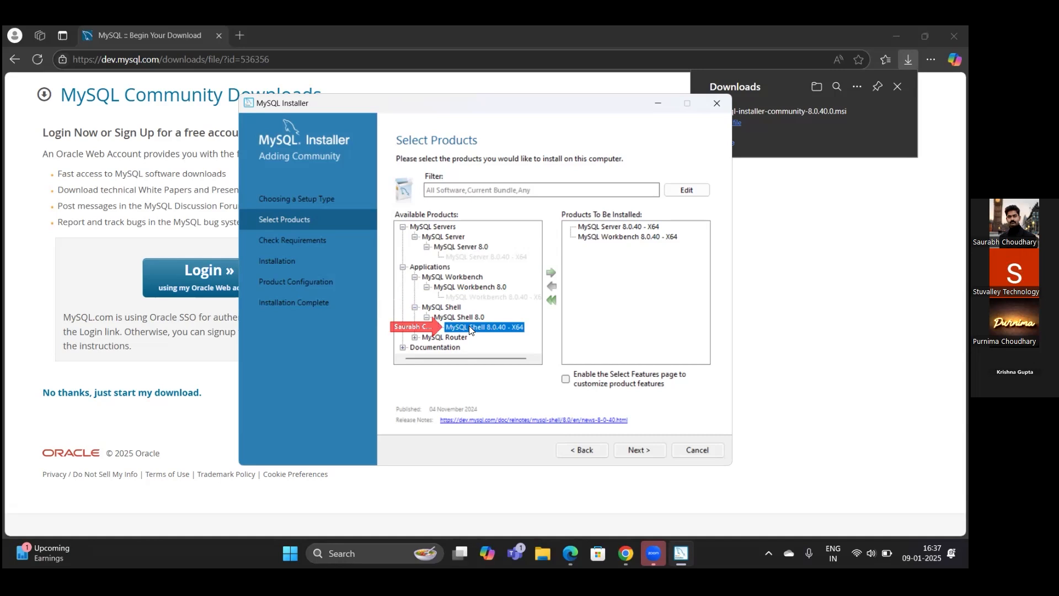
{"action": "left_click", "coordinate": [550, 274]}
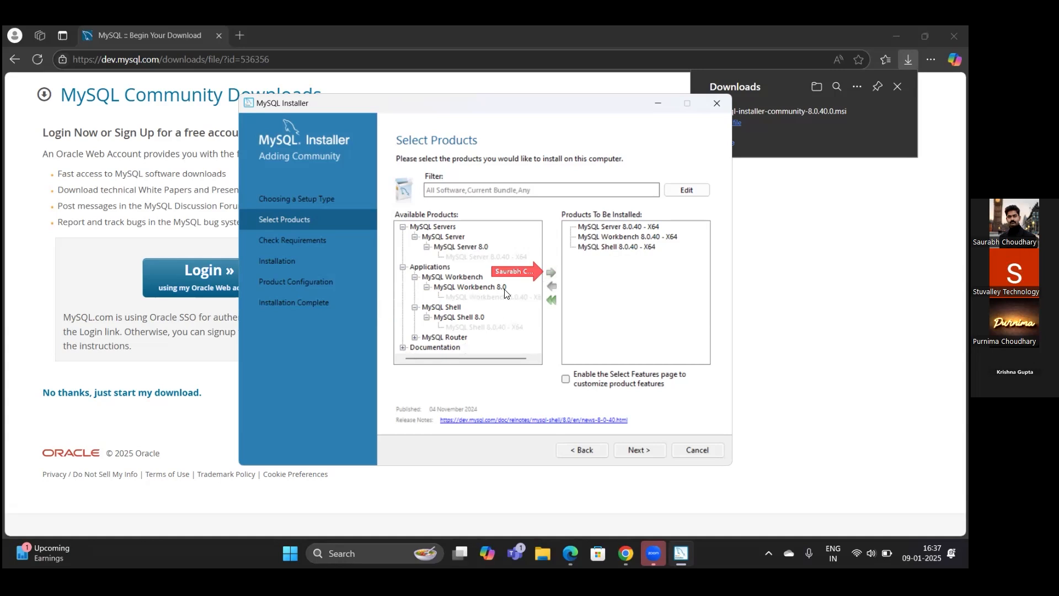
- Queue MySQL Router 8.0.40 - X64 as the fourth product
{"action": "left_click", "coordinate": [416, 337]}
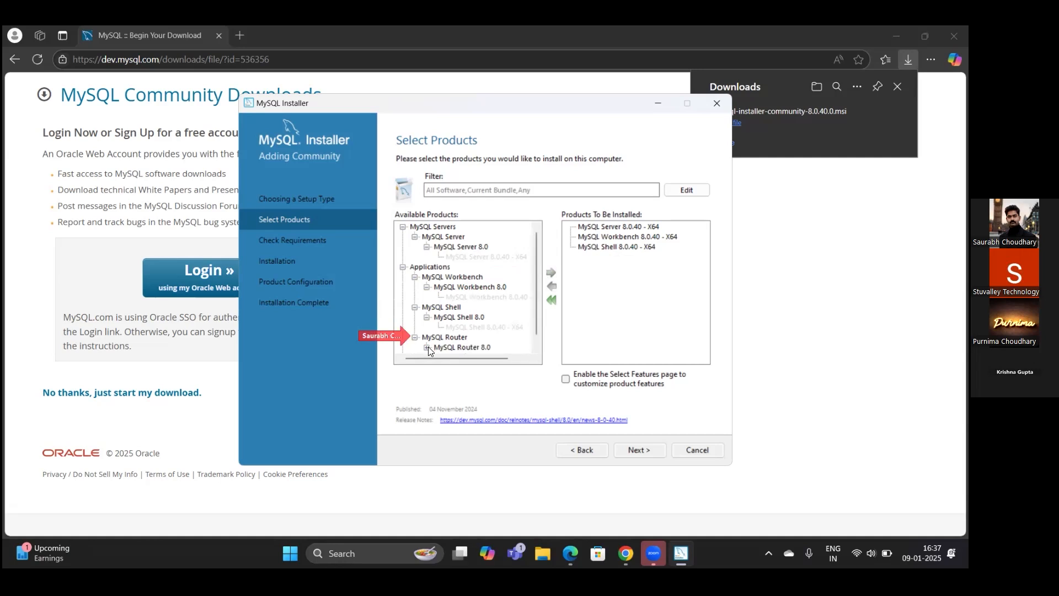
{"action": "left_click", "coordinate": [426, 347]}
{"action": "left_click", "coordinate": [460, 347]}
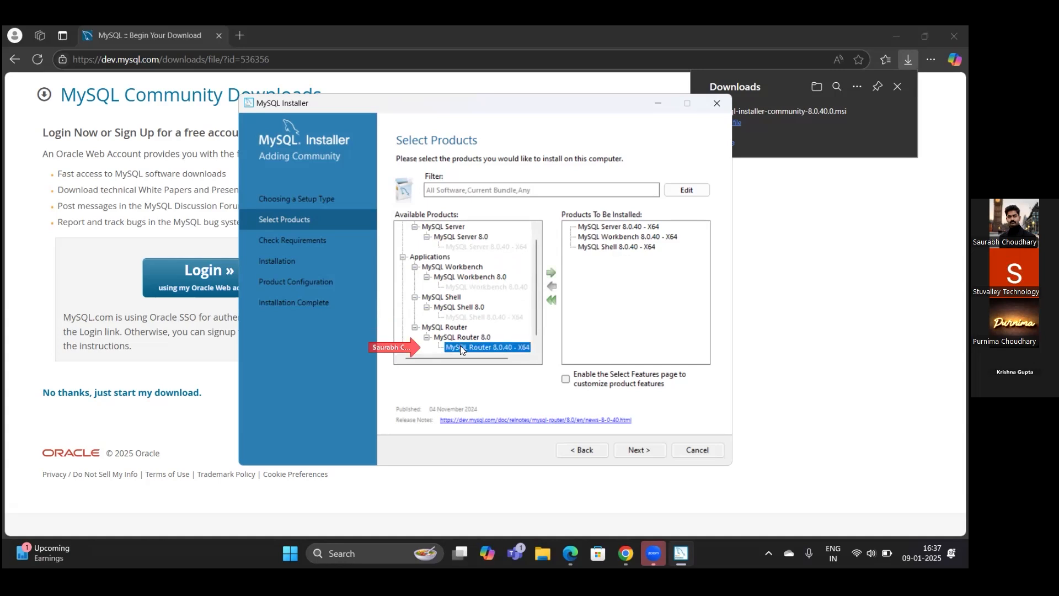
{"action": "left_click", "coordinate": [551, 272]}
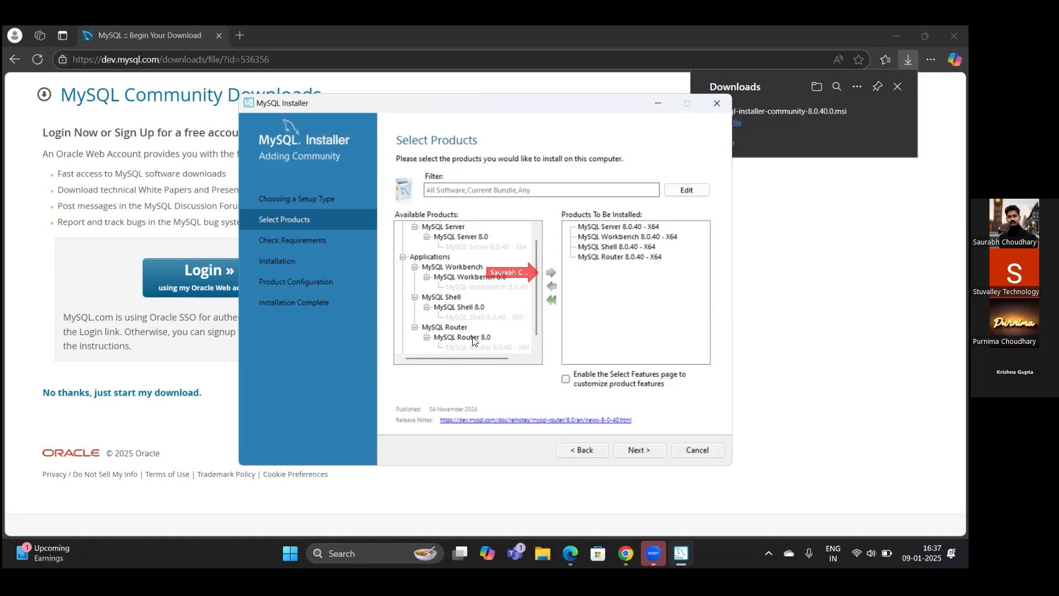
{"action": "left_click", "coordinate": [538, 345]}
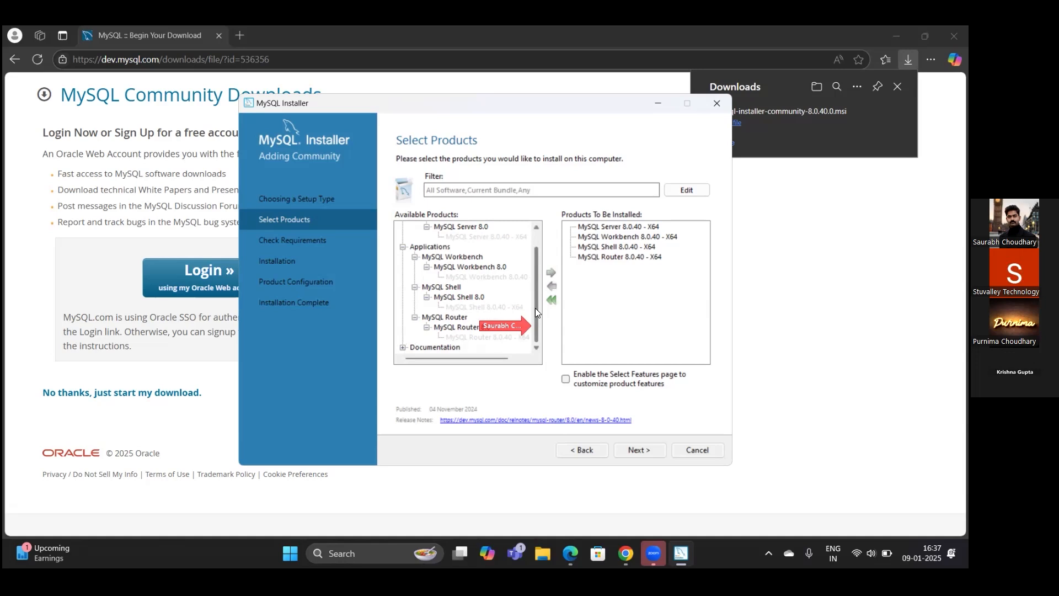
- Accept the license and install the Visual C++ 2015-2019 x64 Redistributable required by the products
{"action": "left_click", "coordinate": [635, 450]}
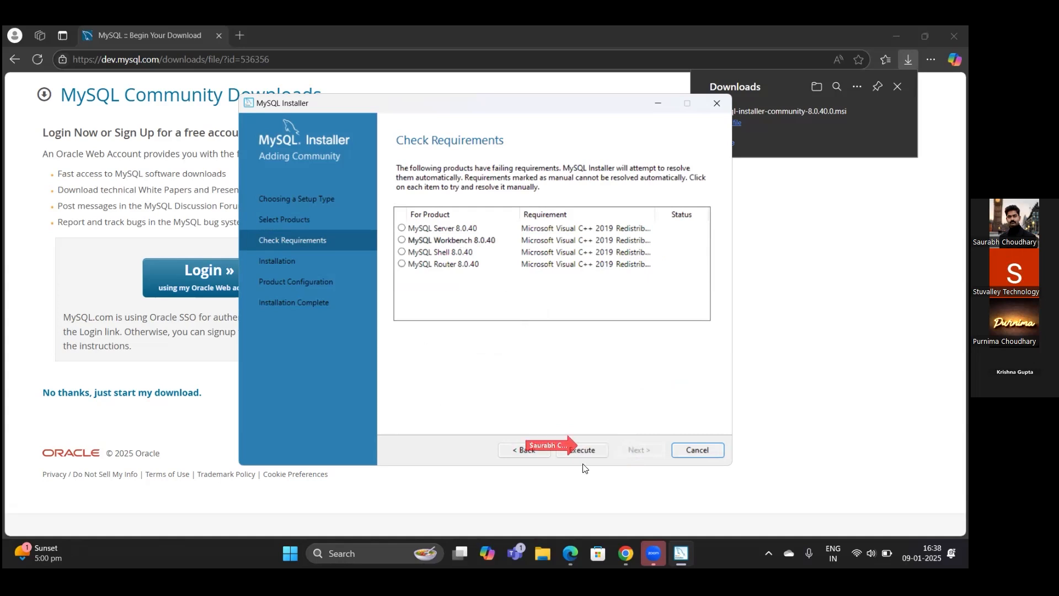
{"action": "left_click", "coordinate": [575, 451]}
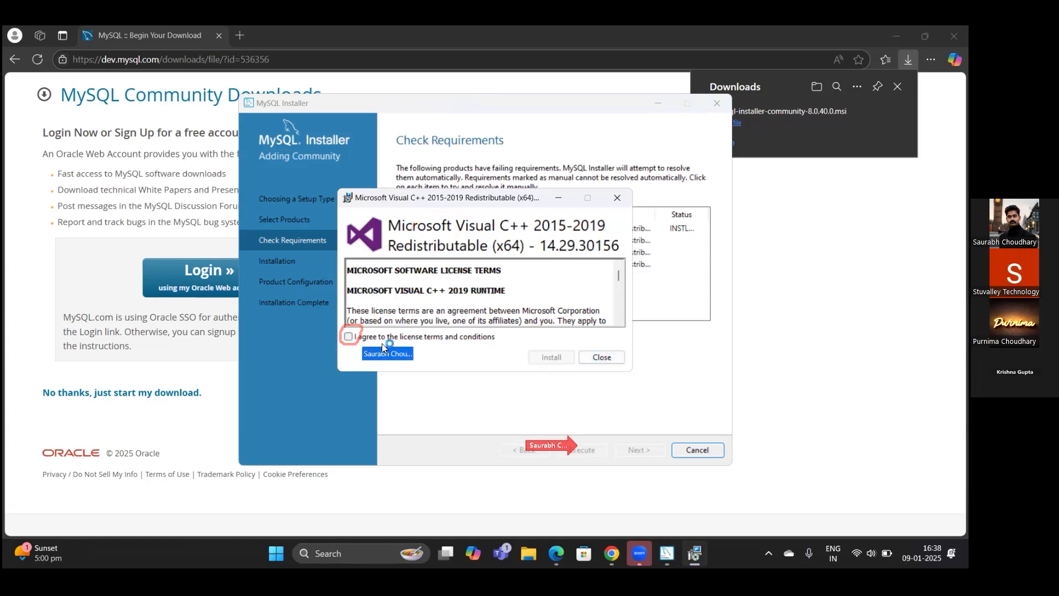
{"action": "left_click", "coordinate": [349, 337]}
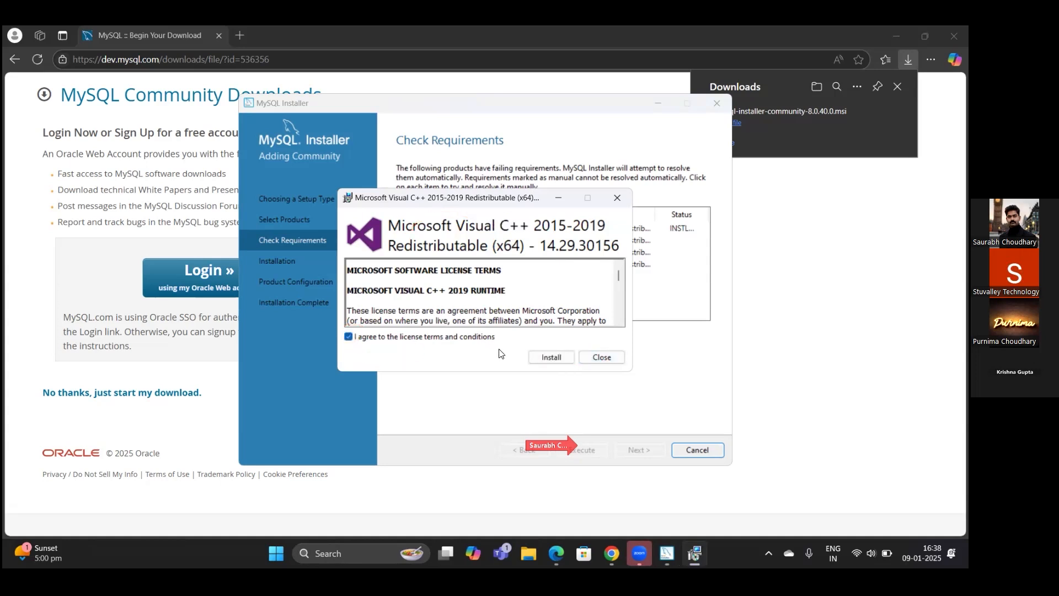
{"action": "left_click", "coordinate": [545, 359]}
{"action": "left_click", "coordinate": [550, 359]}
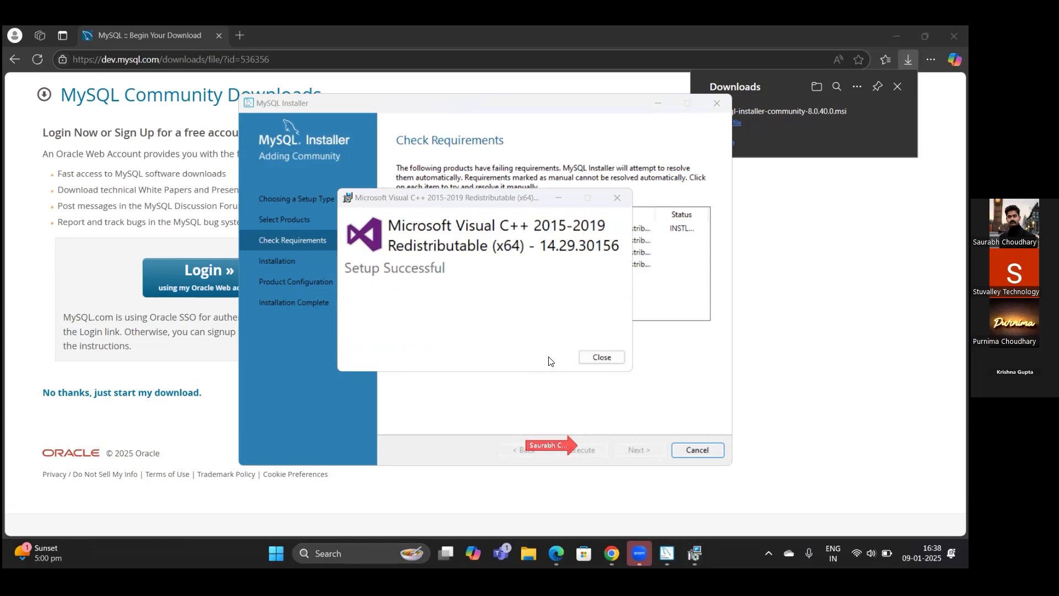
{"action": "left_click", "coordinate": [599, 358]}
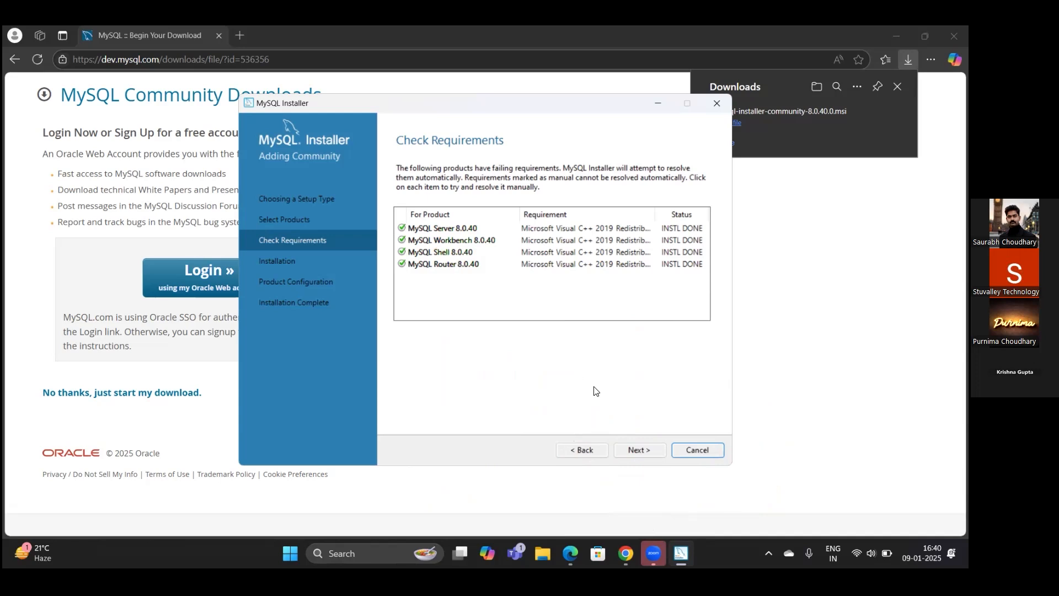
- Once every product's requirement shows INSTL DONE, advance to the Installation step
{"action": "left_click", "coordinate": [639, 453]}
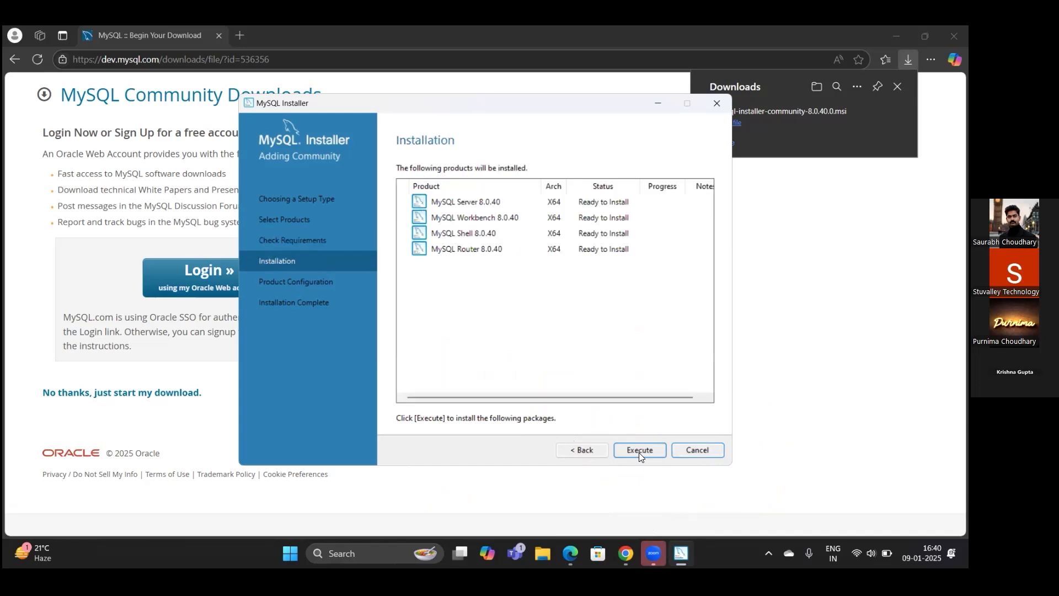
- Execute the installation of MySQL Server, Workbench, Shell and Router 8.0.40 until all show Complete
{"action": "left_click", "coordinate": [639, 450]}
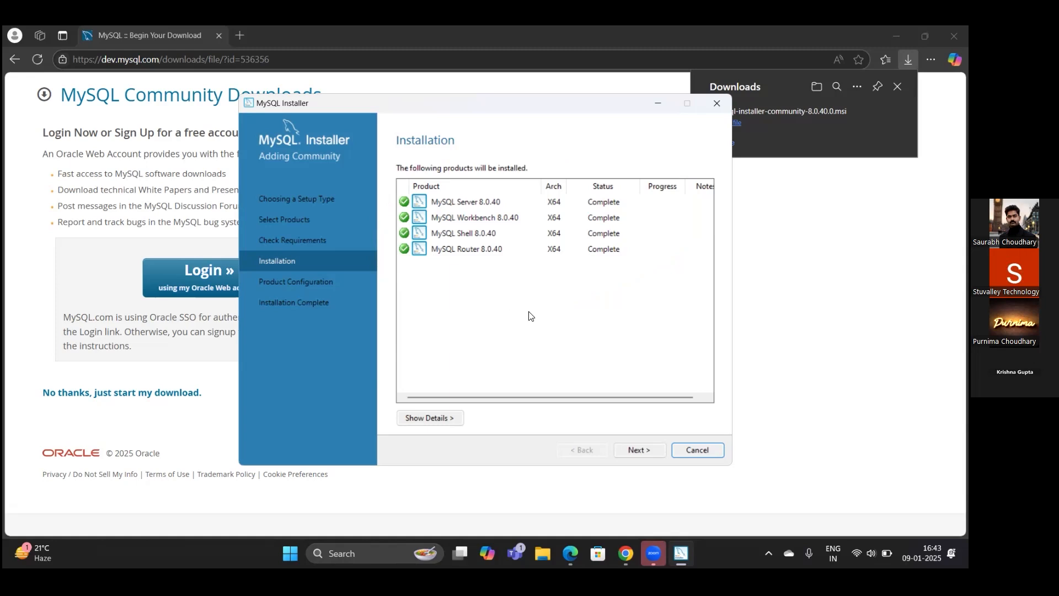
- Advance through server configuration keeping Development Computer, port 3306 and strong password encryption to Accounts and Roles
{"action": "left_click", "coordinate": [635, 448]}
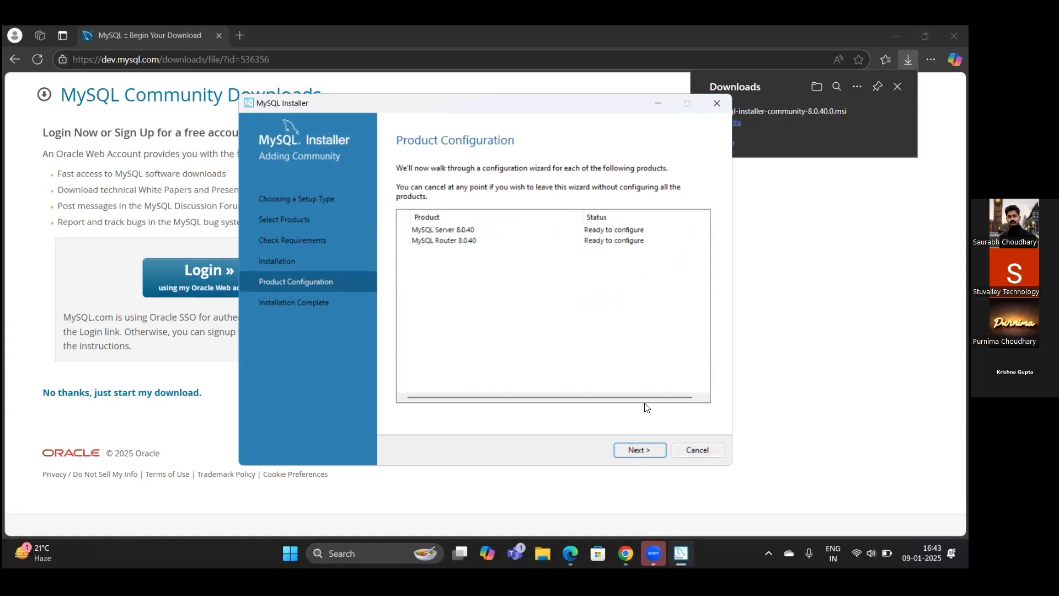
{"action": "left_click", "coordinate": [705, 398]}
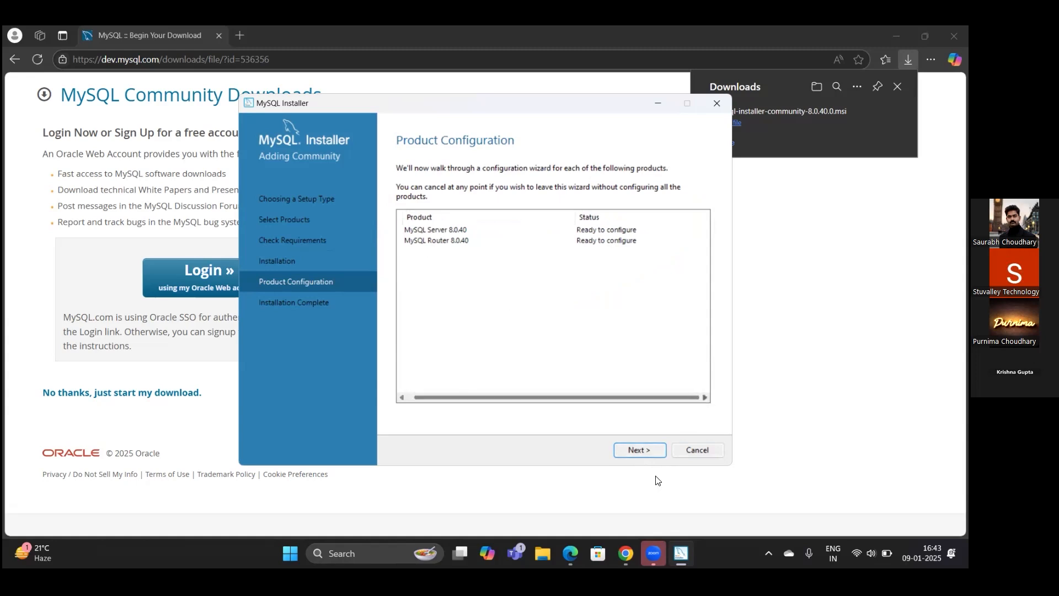
{"action": "left_click", "coordinate": [638, 449]}
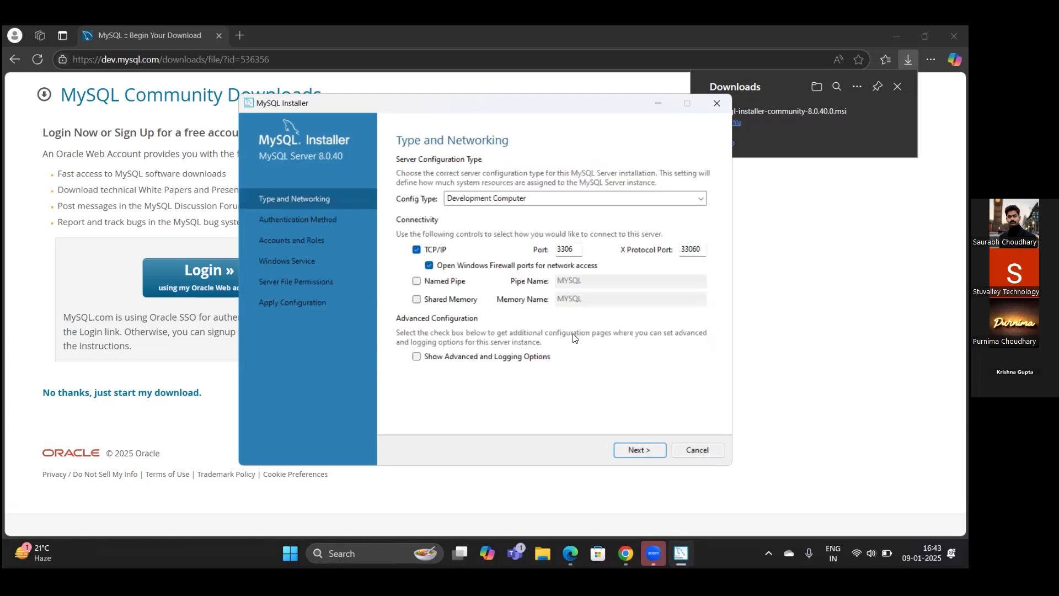
{"action": "left_click", "coordinate": [416, 357]}
{"action": "left_click", "coordinate": [416, 356]}
{"action": "left_click", "coordinate": [635, 452]}
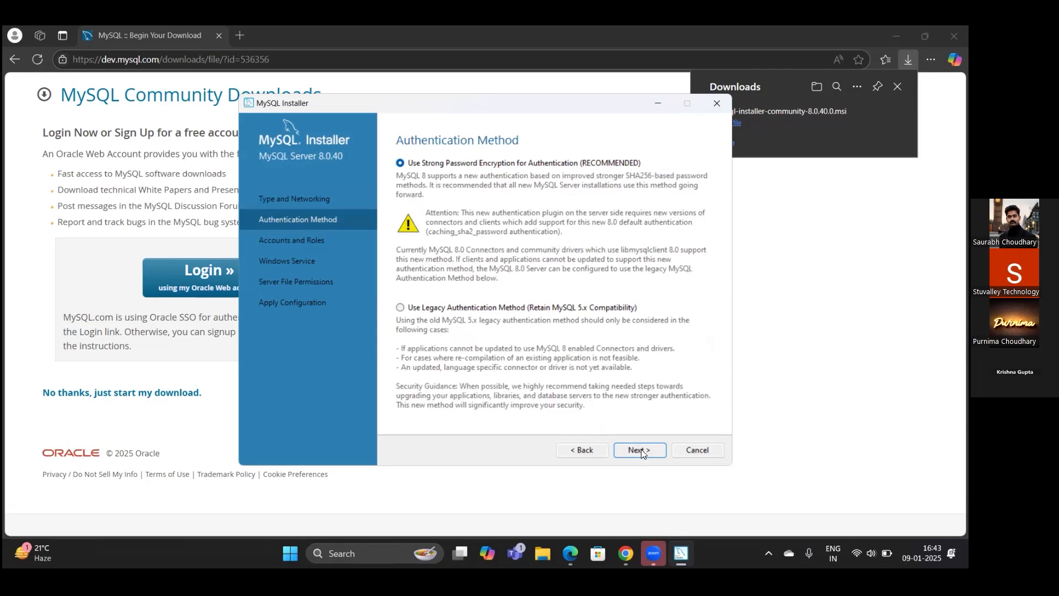
{"action": "left_click", "coordinate": [641, 450]}
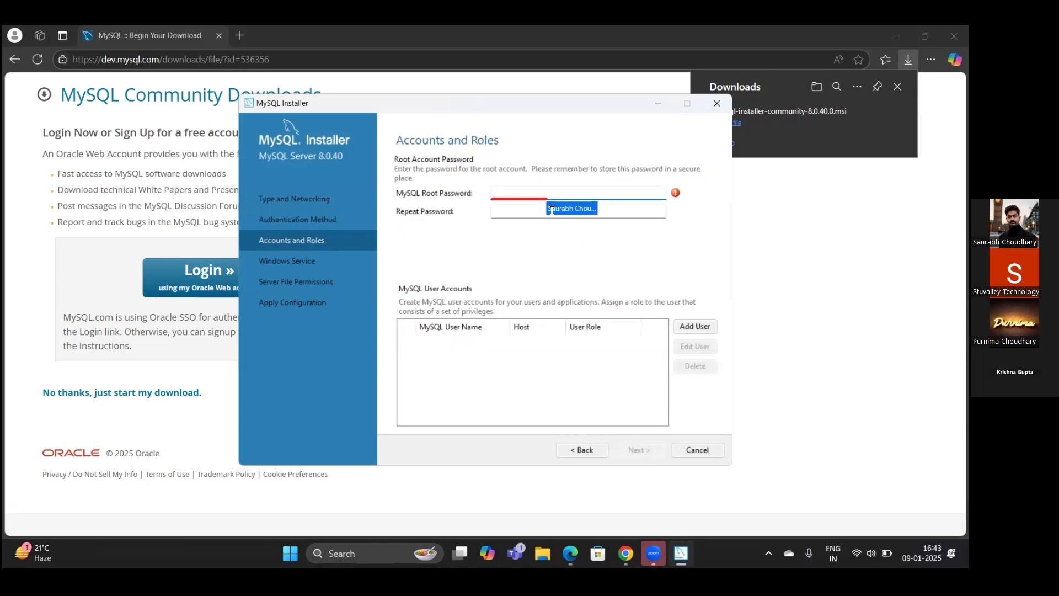
- Enter and confirm the MySQL root account password
{"action": "type", "text": "root"}
{"action": "key", "text": "Tab"}
{"action": "type", "text": "root"}
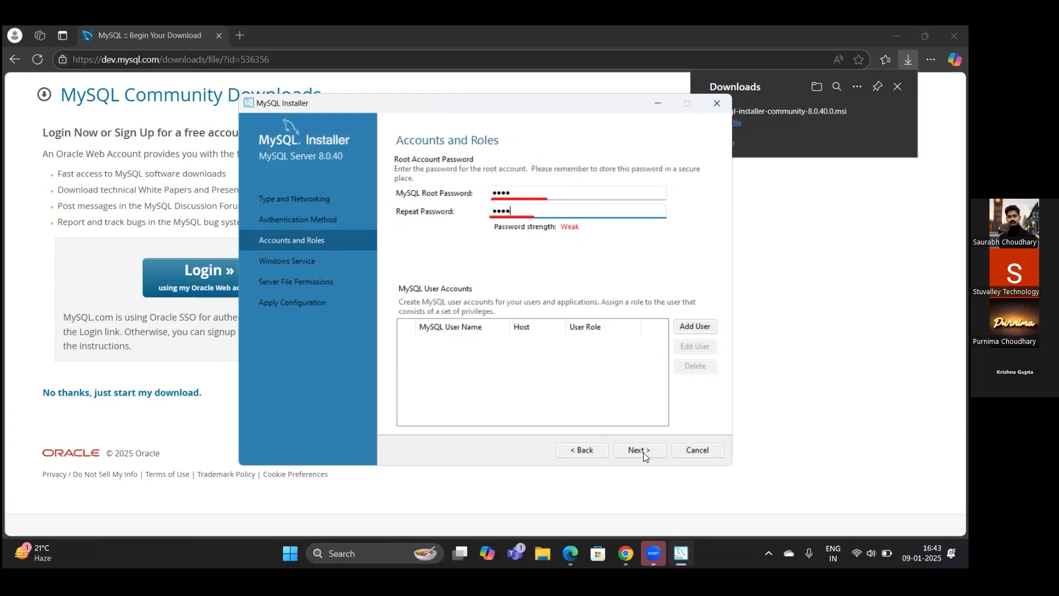
- Add a new user account with host root, the DB Admin role and a confirmed password
{"action": "left_click", "coordinate": [694, 327]}
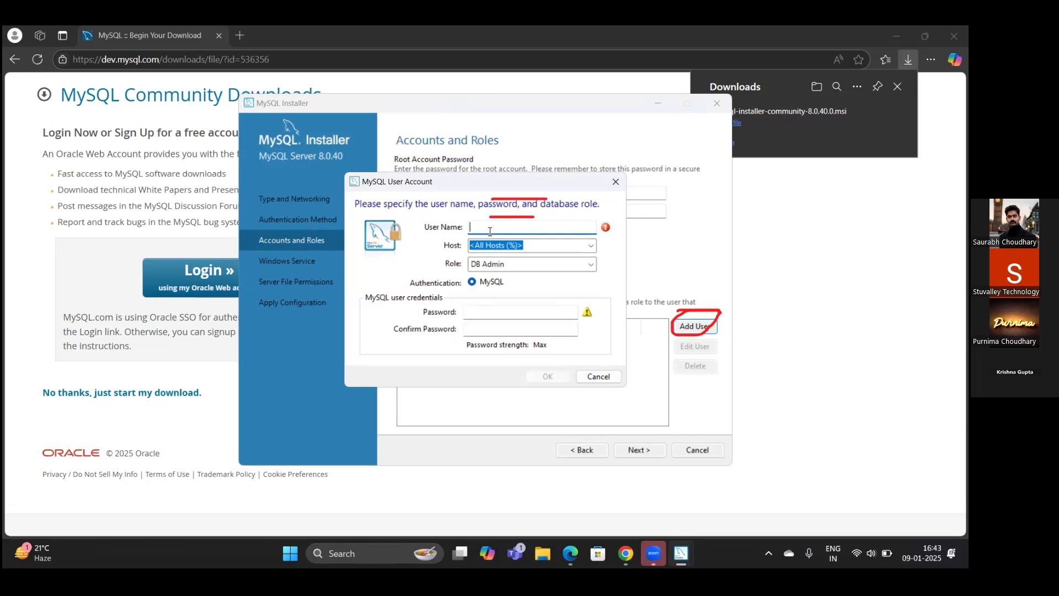
{"action": "type", "text": "krishna/1234"}
{"action": "key", "text": "BackSpace"}
{"action": "key", "text": "BackSpace"}
{"action": "key", "text": "BackSpace"}
{"action": "key", "text": "BackSpace"}
{"action": "key", "text": "BackSpace"}
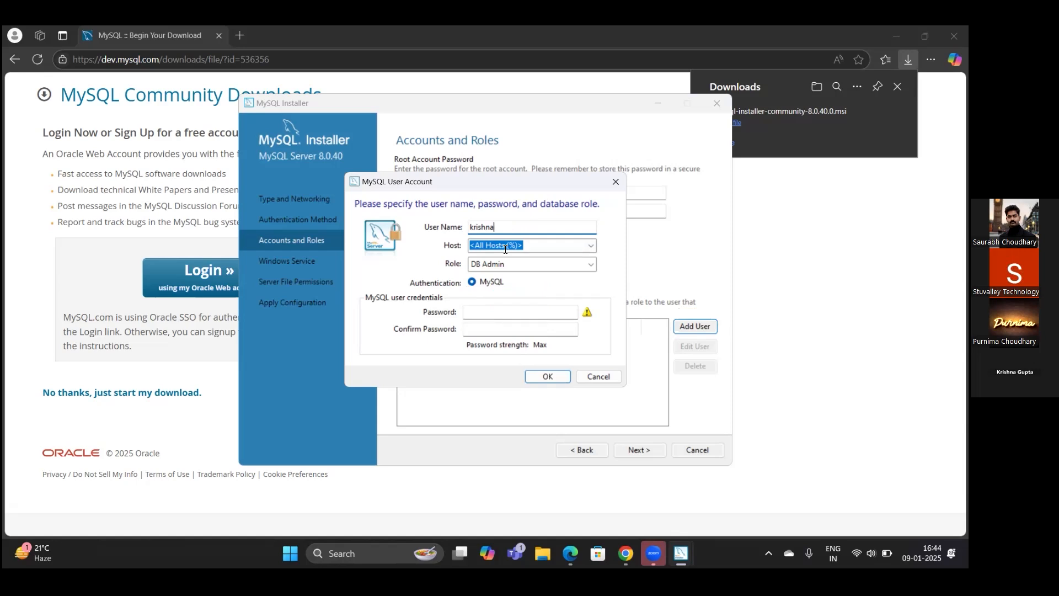
{"action": "left_click", "coordinate": [533, 245]}
{"action": "key", "text": "BackSpace"}
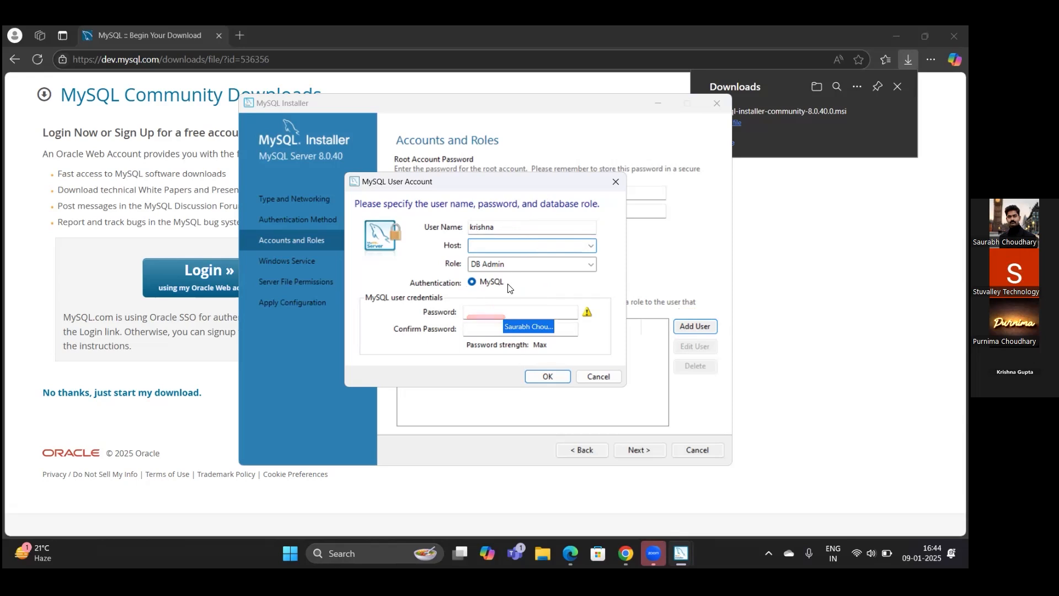
{"action": "left_click", "coordinate": [490, 312]}
{"action": "type", "text": "••••"}
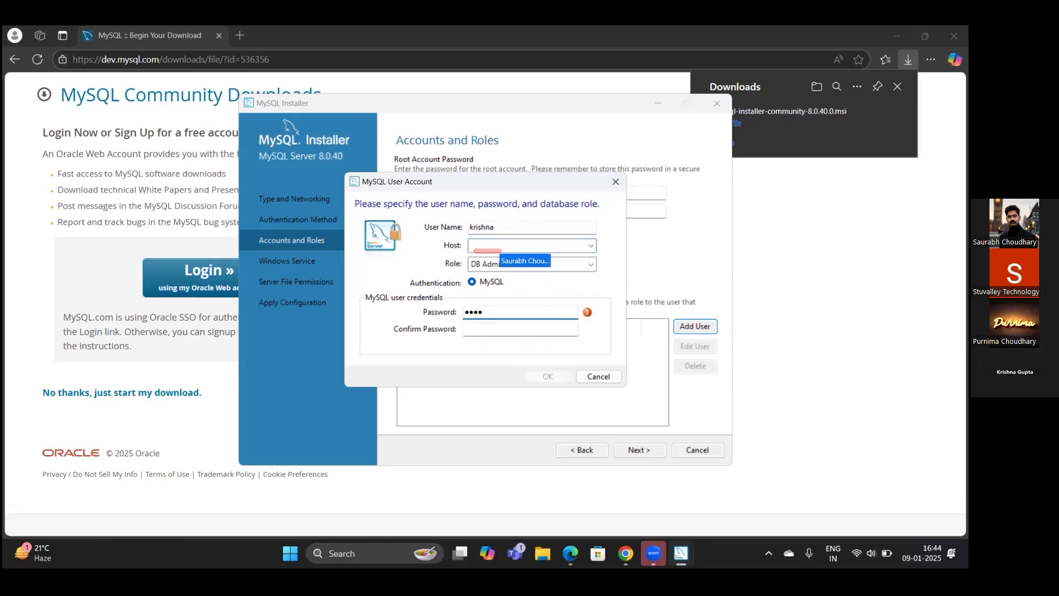
{"action": "left_click", "coordinate": [539, 245]}
{"action": "type", "text": "roo"}
{"action": "type", "text": "t"}
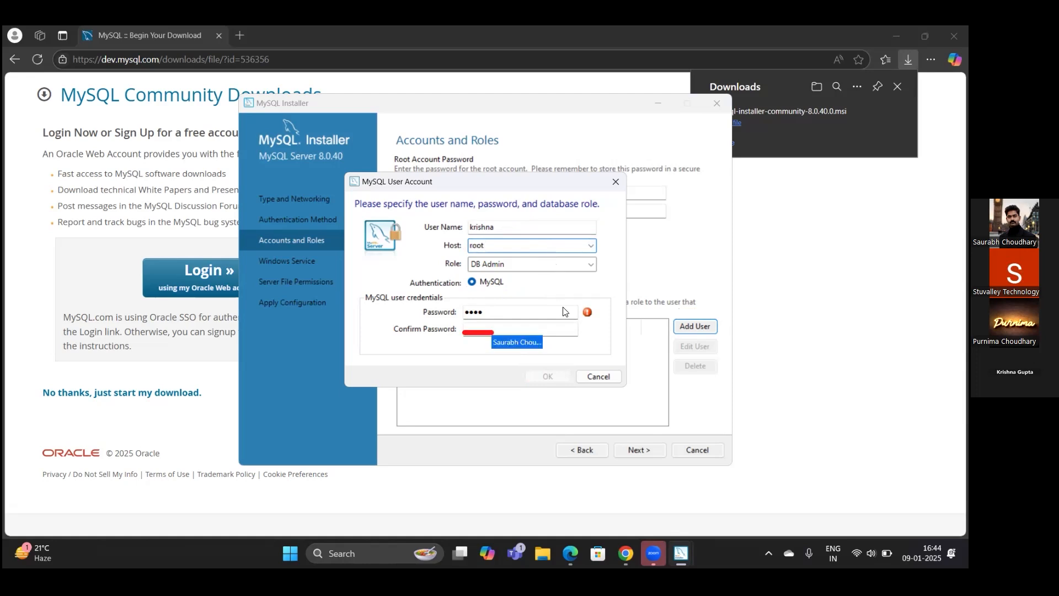
{"action": "left_click", "coordinate": [500, 330]}
{"action": "type", "text": "••••"}
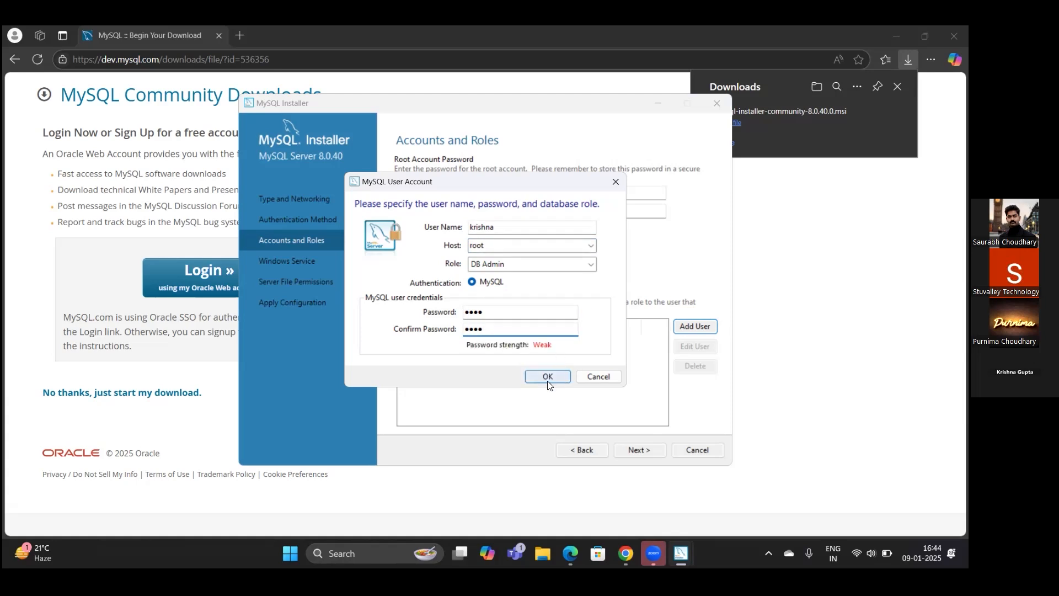
{"action": "left_click", "coordinate": [548, 377]}
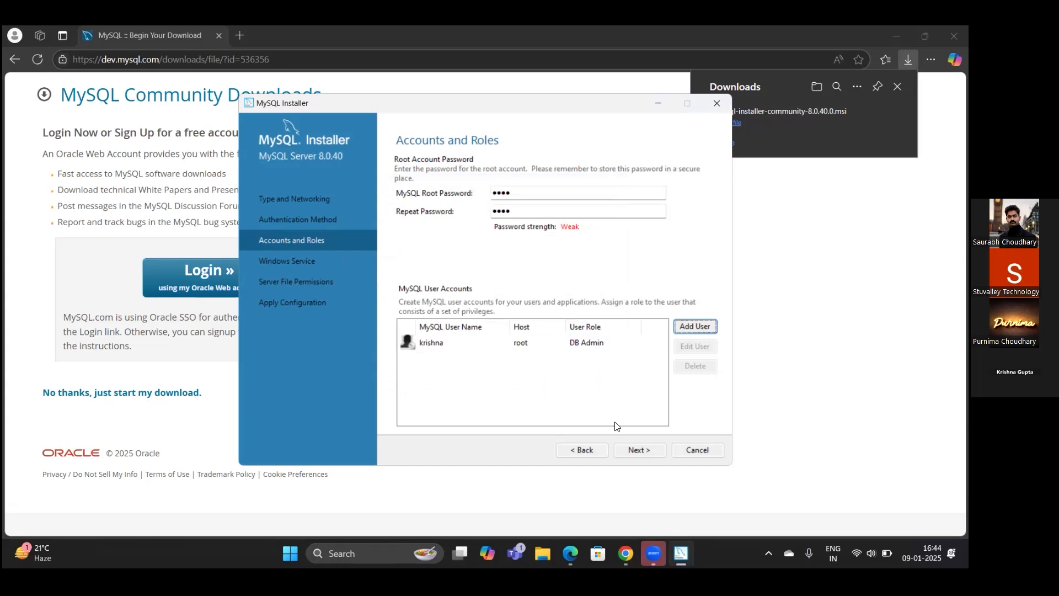
- Accept Accounts and Roles, the MySQL80 service and default file permissions, then execute Apply Configuration
{"action": "left_click", "coordinate": [639, 450]}
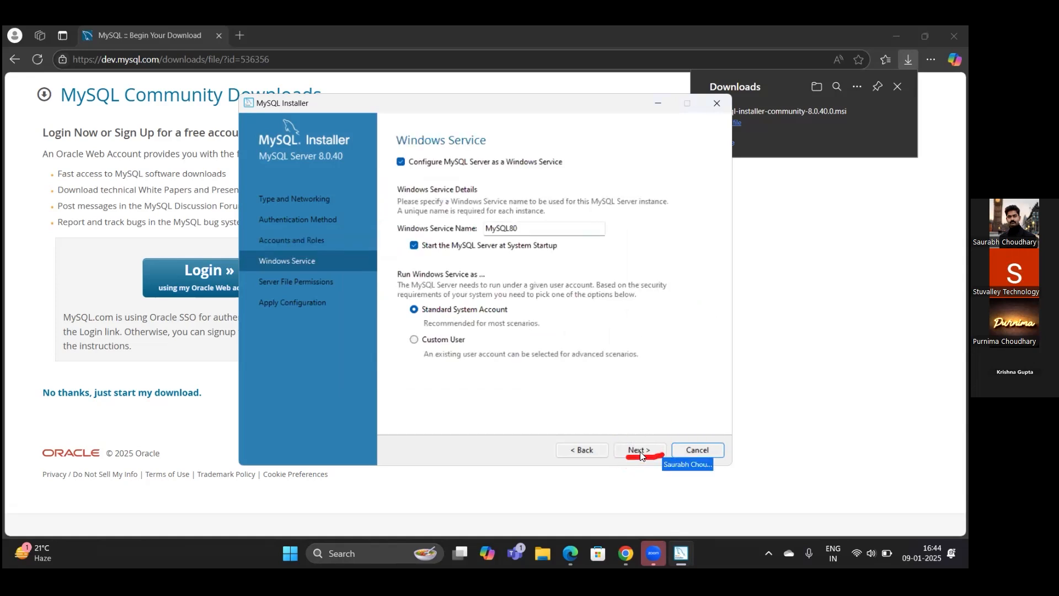
{"action": "left_click", "coordinate": [640, 452]}
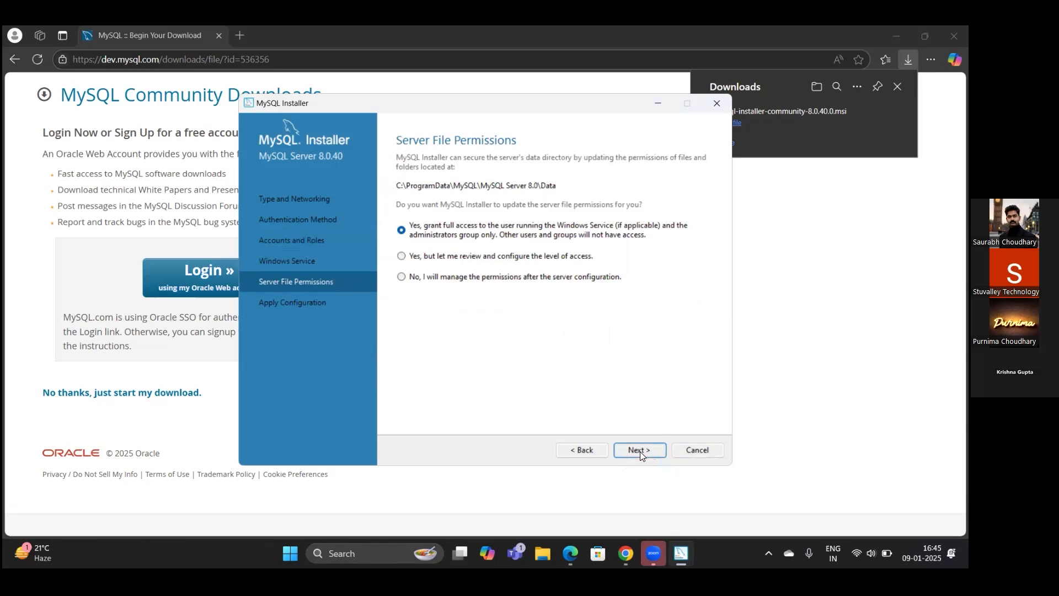
{"action": "left_click", "coordinate": [640, 451]}
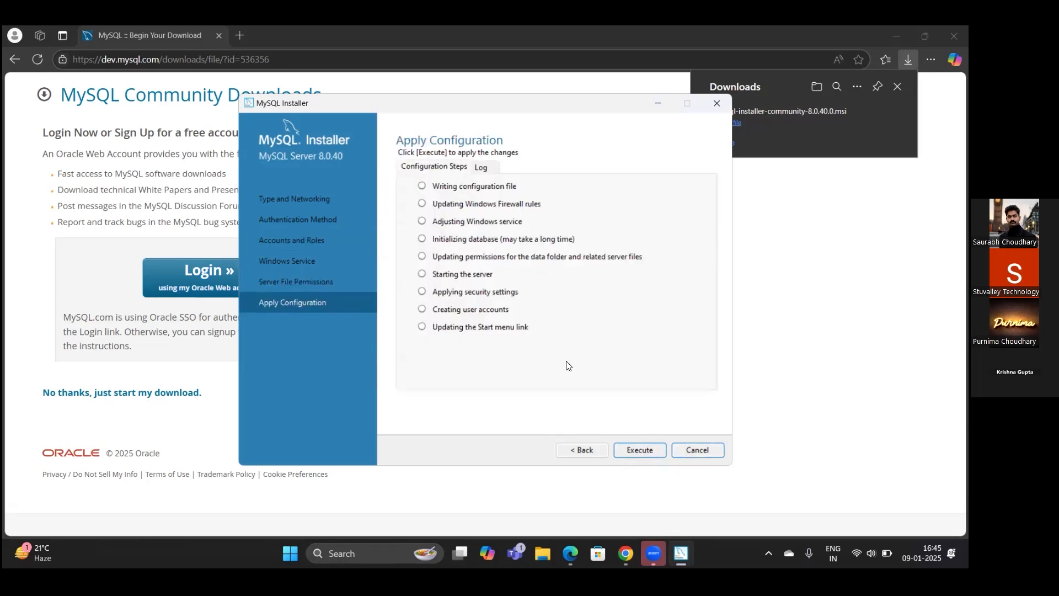
{"action": "left_click", "coordinate": [638, 452]}
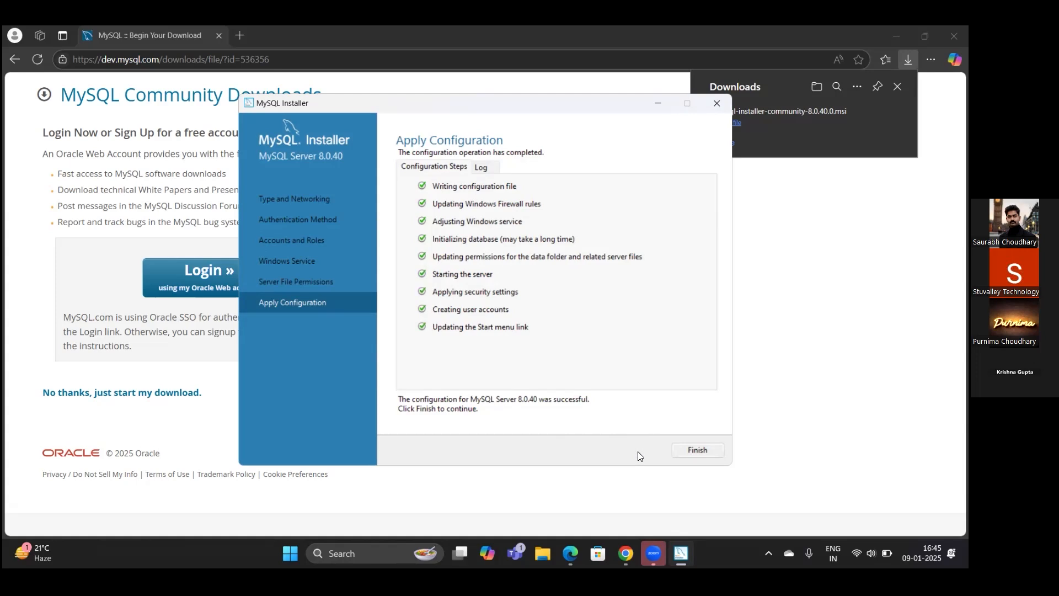
- Finish server configuration, skip MySQL Router bootstrapping, and reach the Installation Complete page
{"action": "left_click", "coordinate": [696, 451]}
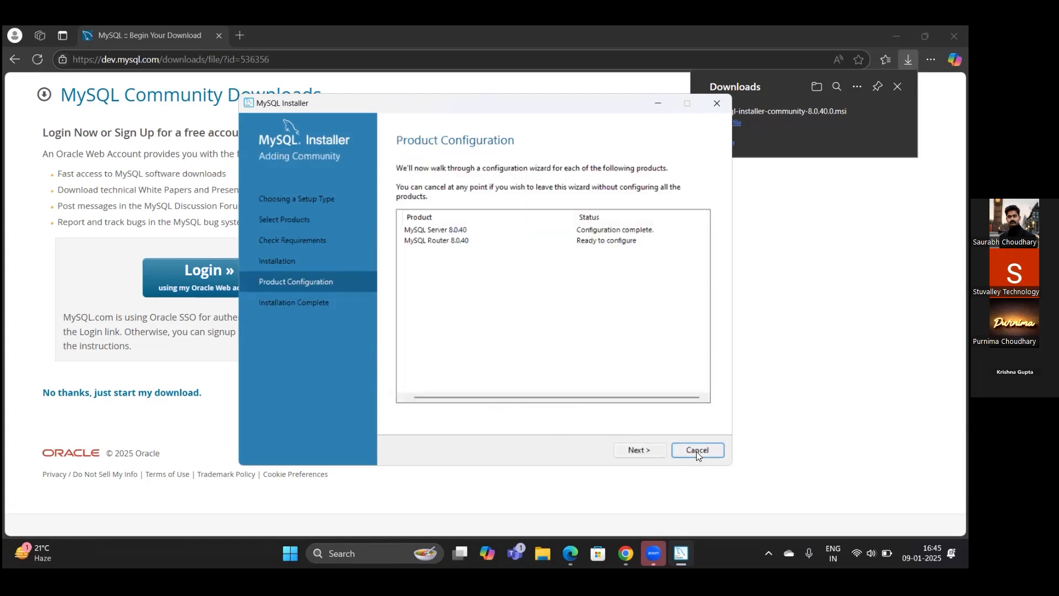
{"action": "left_click", "coordinate": [644, 451]}
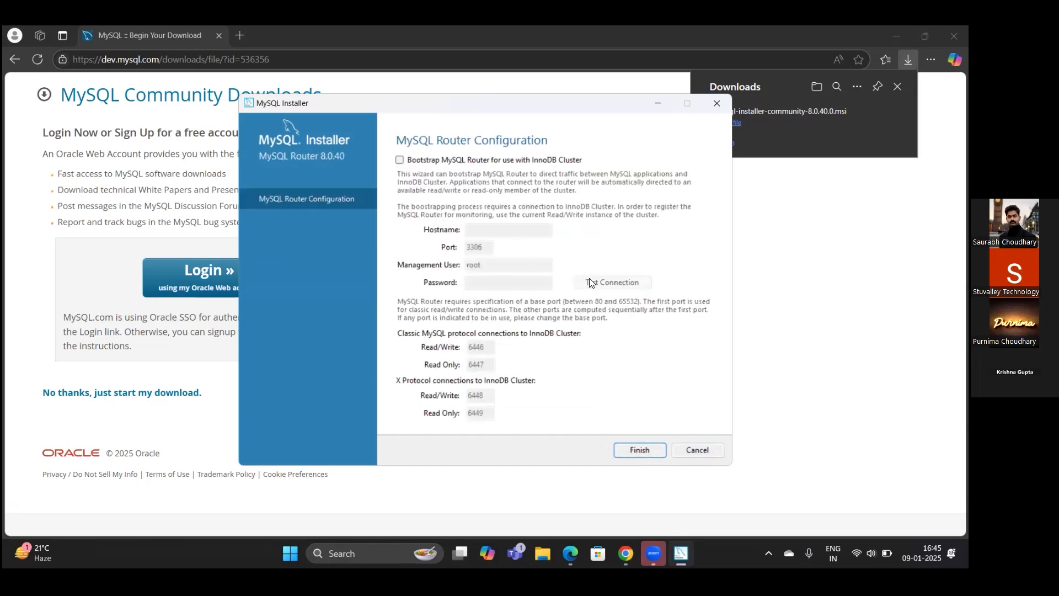
{"action": "left_click", "coordinate": [636, 459]}
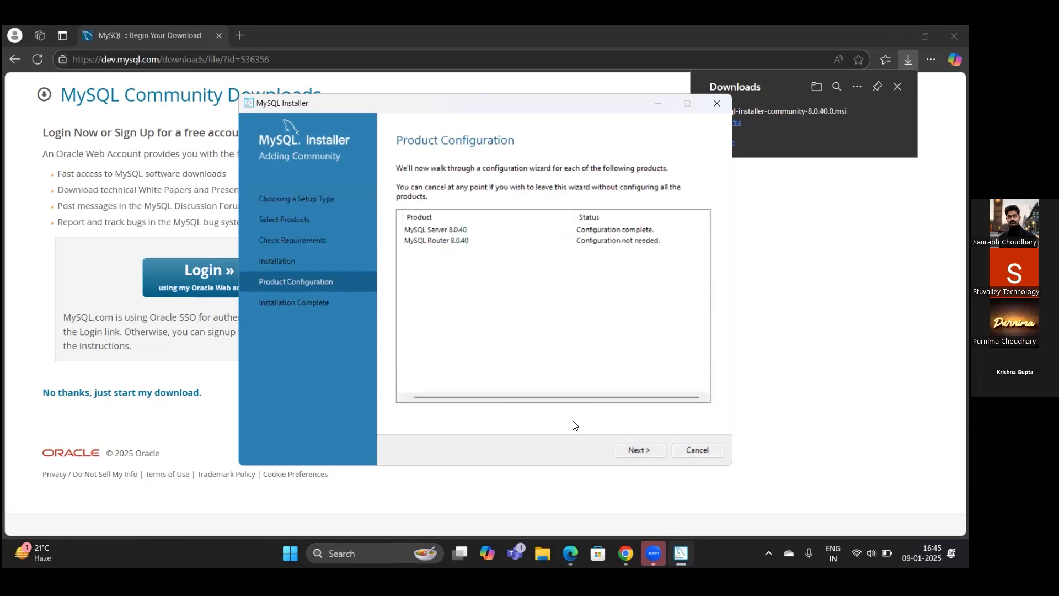
{"action": "left_click", "coordinate": [630, 449]}
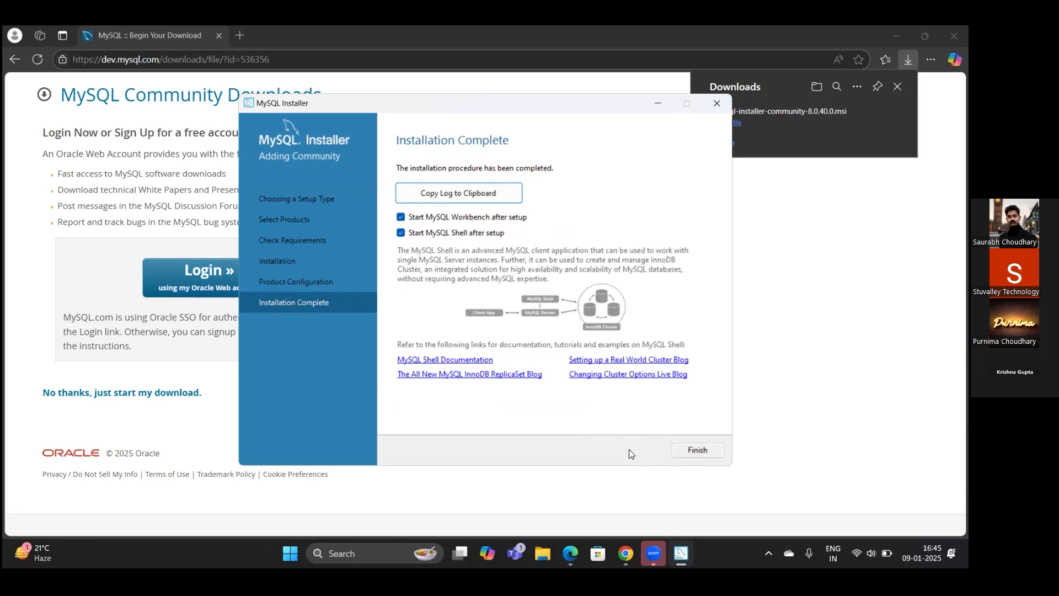
- Finish the installer with Start MySQL Workbench left checked
{"action": "left_click", "coordinate": [699, 451]}
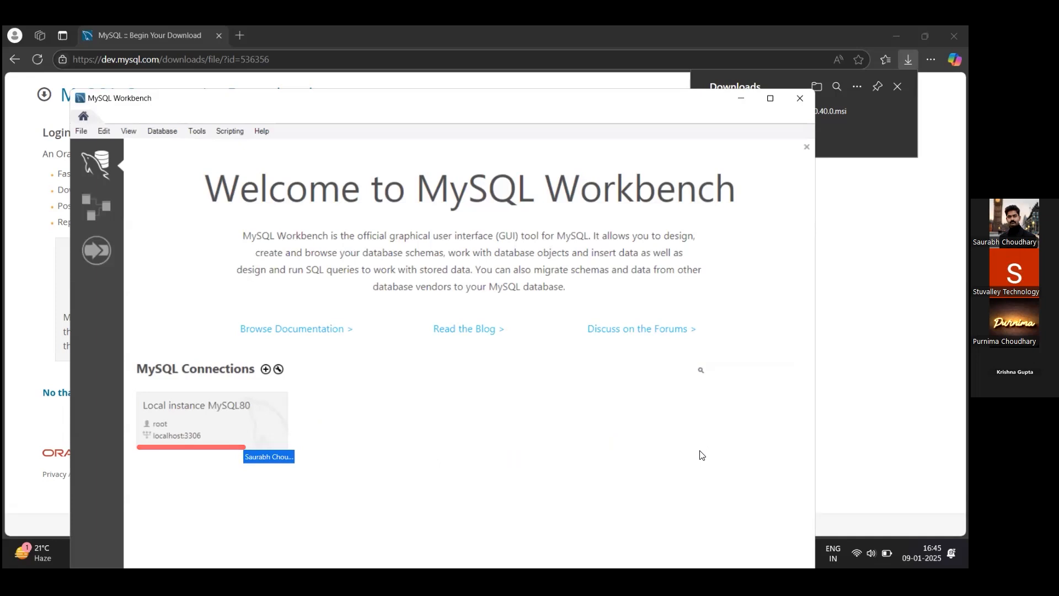
- Connect to Local instance MySQL80 with the root password, saving it in the vault
{"action": "left_click", "coordinate": [215, 415]}
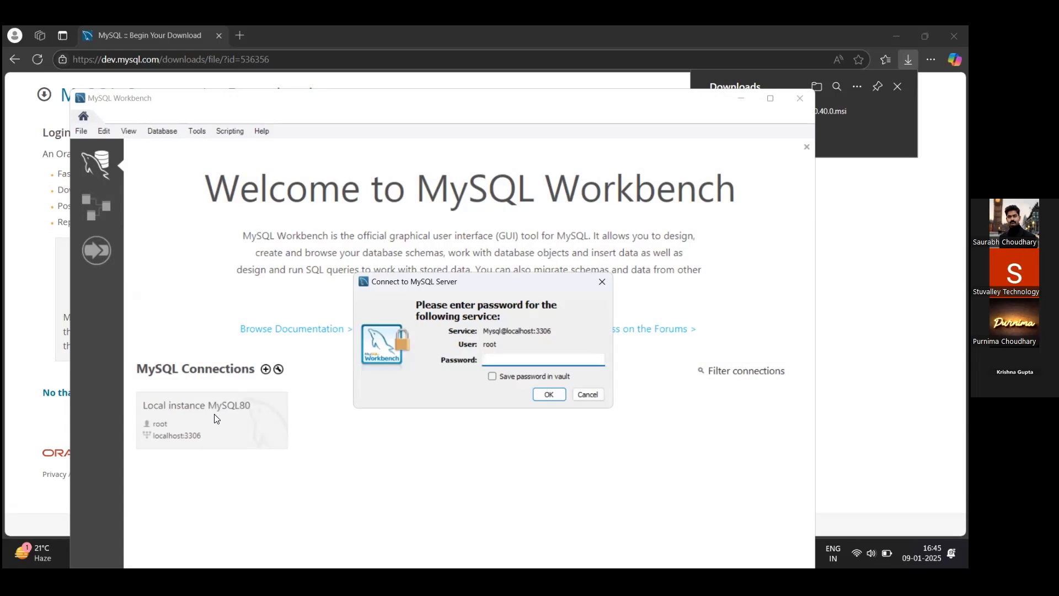
{"action": "type", "text": "***"}
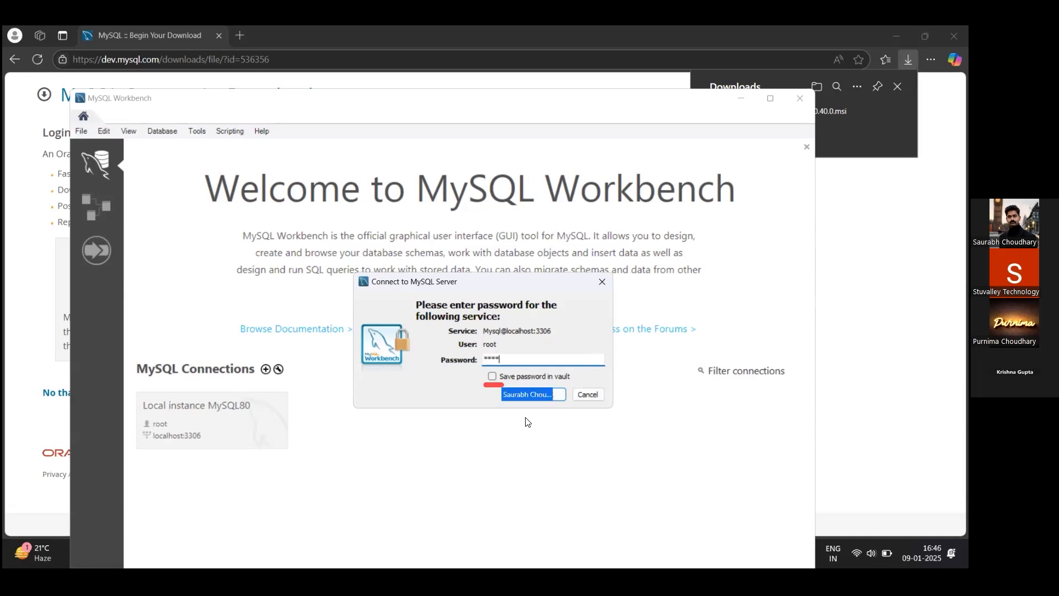
{"action": "left_click", "coordinate": [490, 376]}
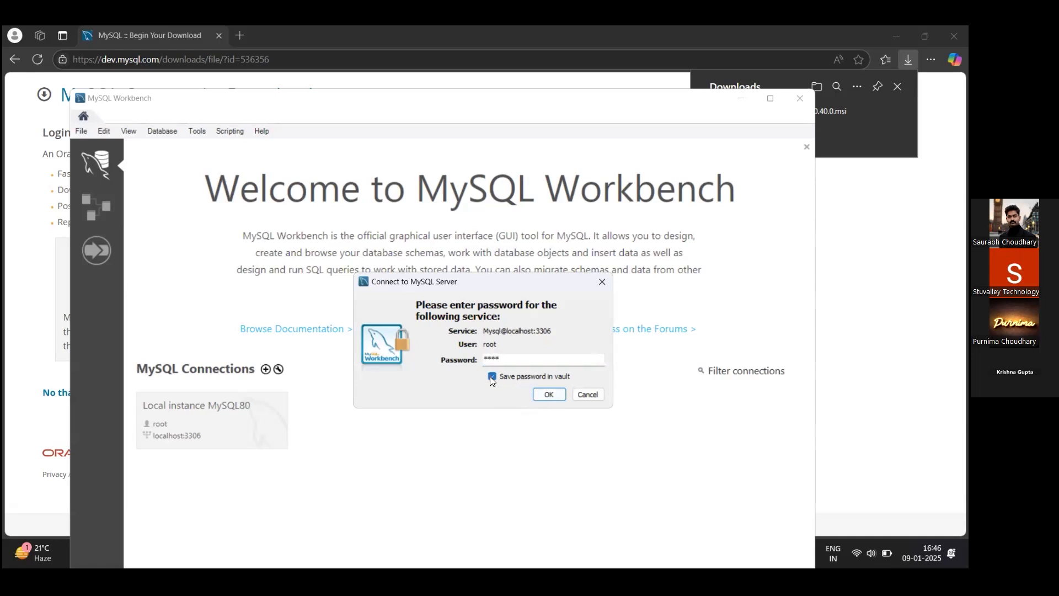
{"action": "left_click", "coordinate": [561, 396]}
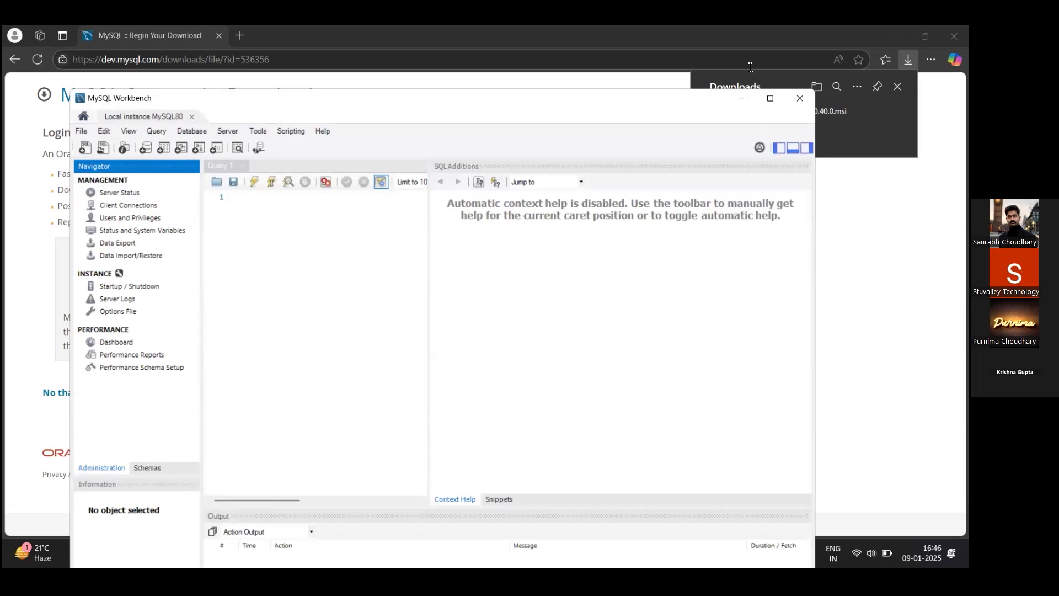
- Maximize the MySQL Workbench window
{"action": "left_click", "coordinate": [772, 100]}
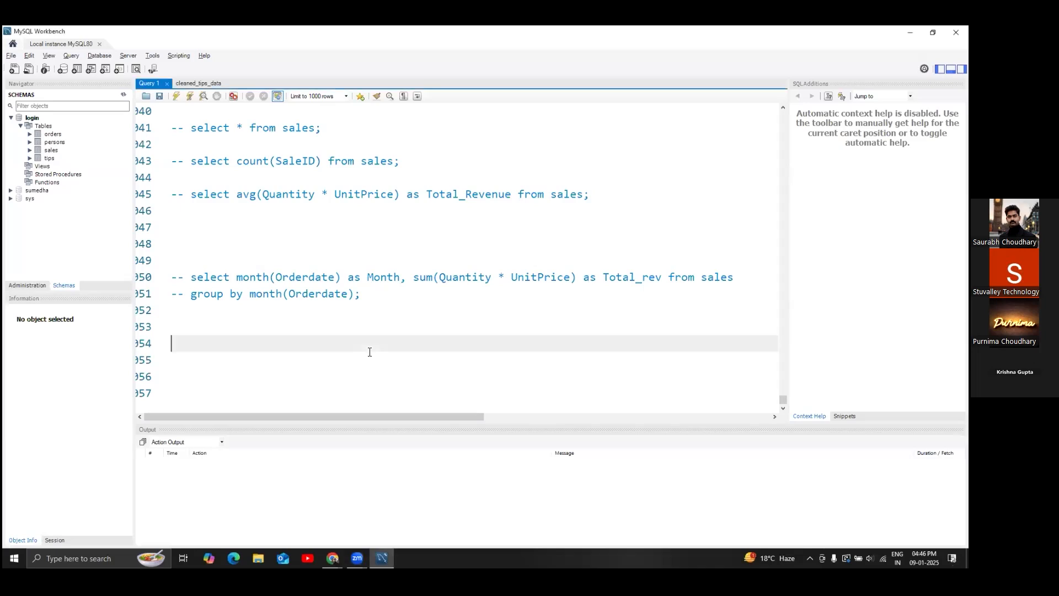
- Add blank lines after line 954 of Query 1 and place the cursor on line 957
{"action": "key", "text": "Return"}
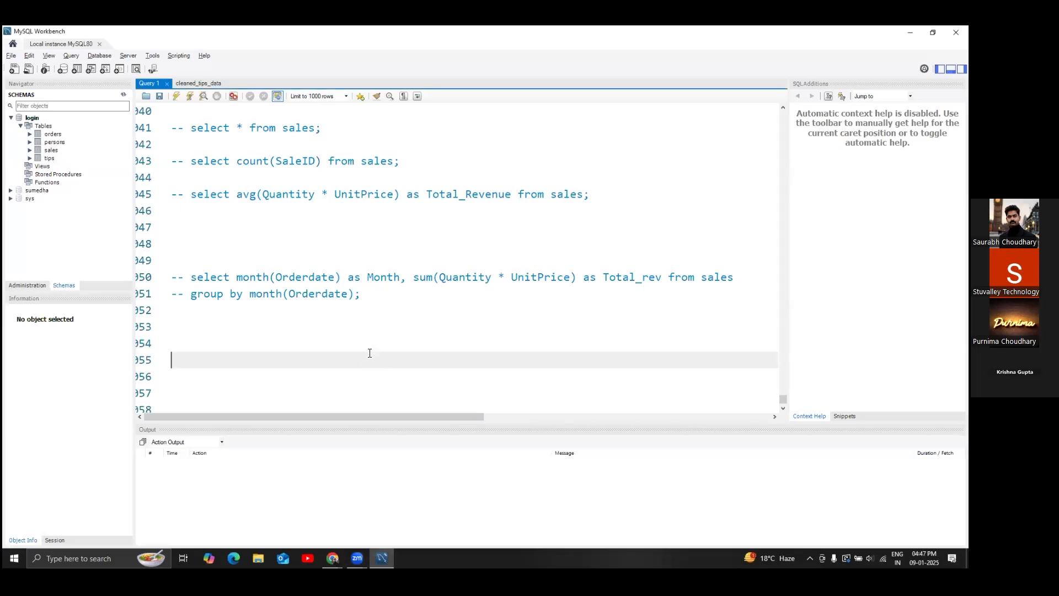
{"action": "key", "text": "Return"}
{"action": "key", "text": "Return"}
{"action": "key", "text": "Return"}
{"action": "key", "text": "Return"}
{"action": "key", "text": "Return"}
{"action": "key", "text": "Return"}
{"action": "key", "text": "Return"}
{"action": "key", "text": "Return"}
{"action": "key", "text": "Return"}
{"action": "key", "text": "Return"}
{"action": "key", "text": "Return"}
{"action": "key", "text": "Return"}
{"action": "key", "text": "Return"}
{"action": "key", "text": "Return"}
{"action": "key", "text": "Return"}
{"action": "key", "text": "Return"}
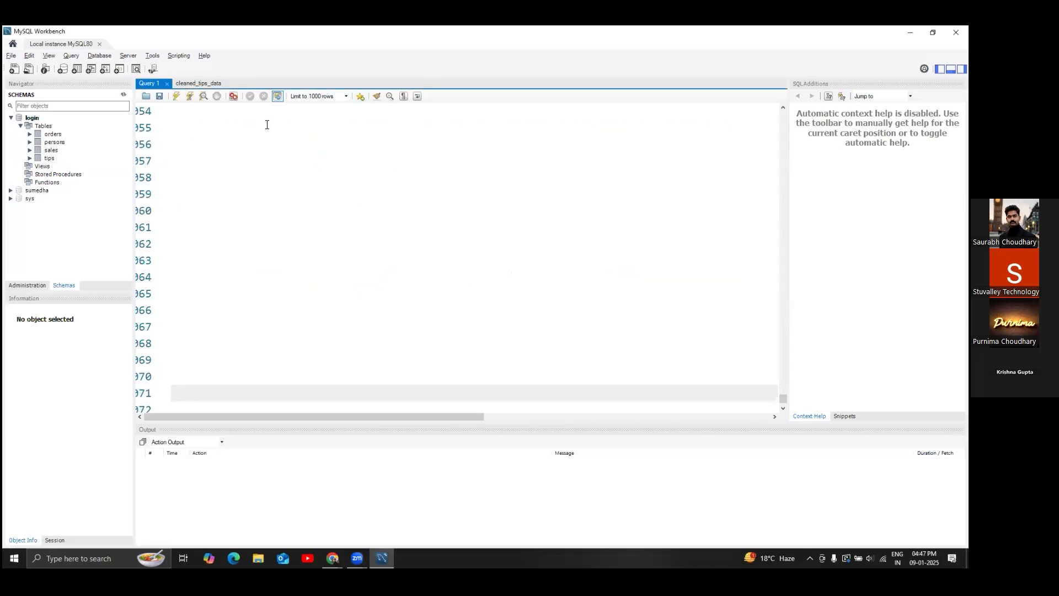
{"action": "left_click", "coordinate": [208, 161]}
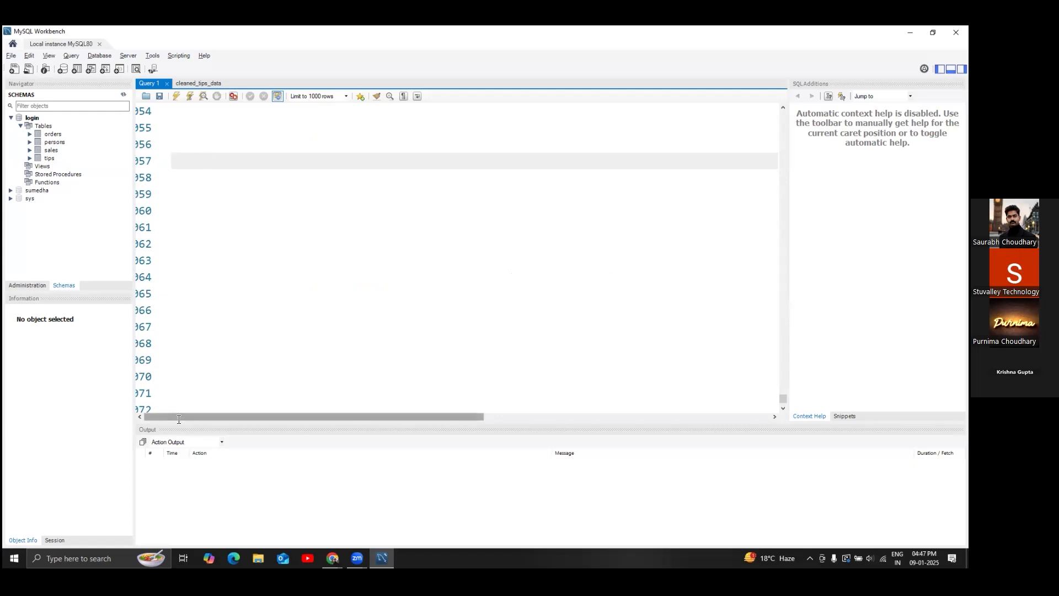
{"action": "left_click", "coordinate": [204, 261]}
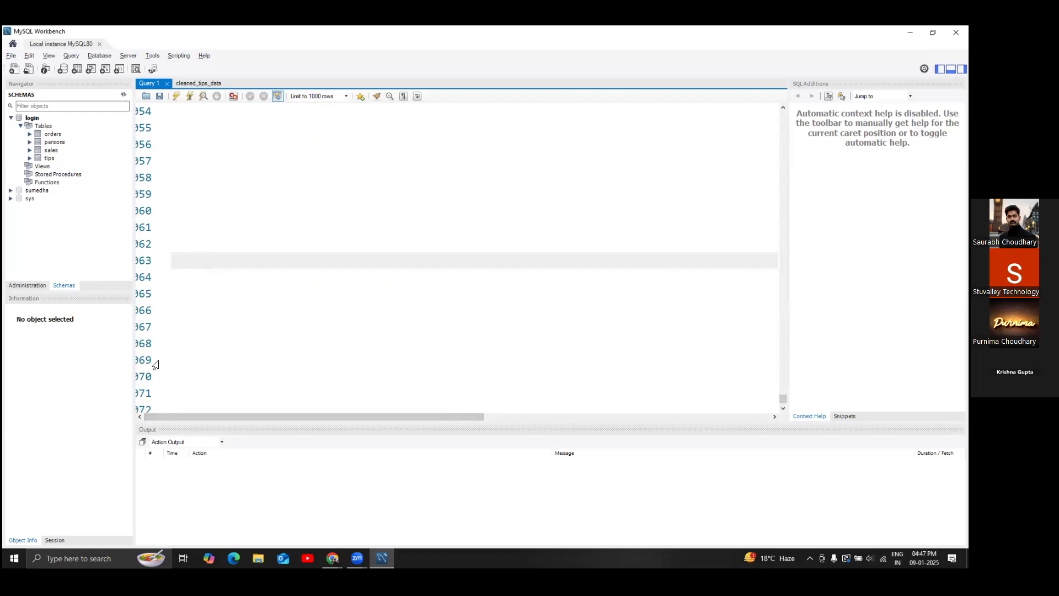
{"action": "left_click_drag", "start_coordinate": [396, 418], "coordinate": [177, 415]}
{"action": "left_click", "coordinate": [174, 363]}
{"action": "left_click", "coordinate": [190, 192]}
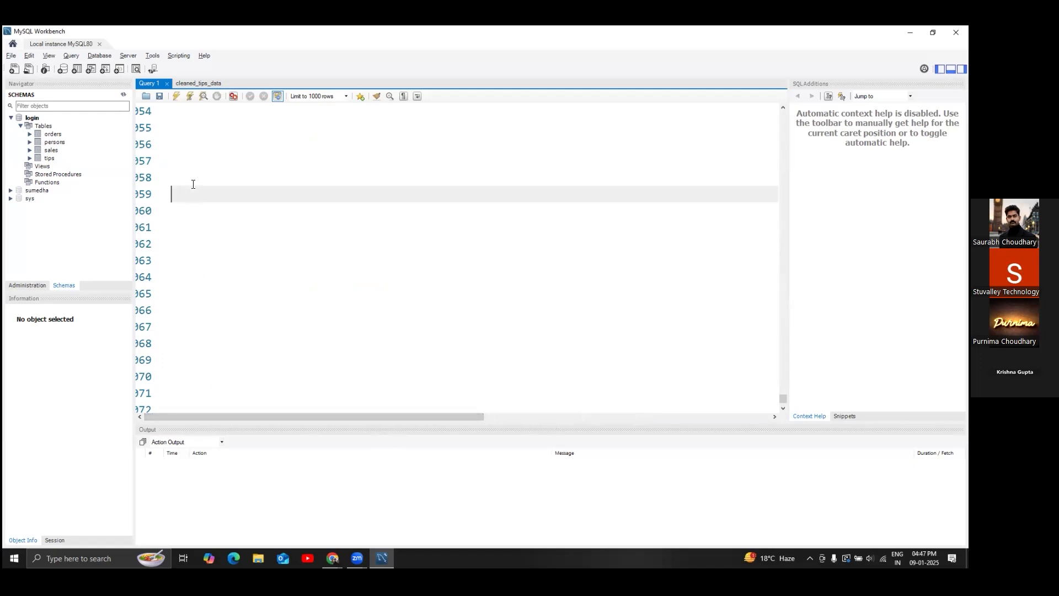
{"action": "left_click", "coordinate": [178, 159]}
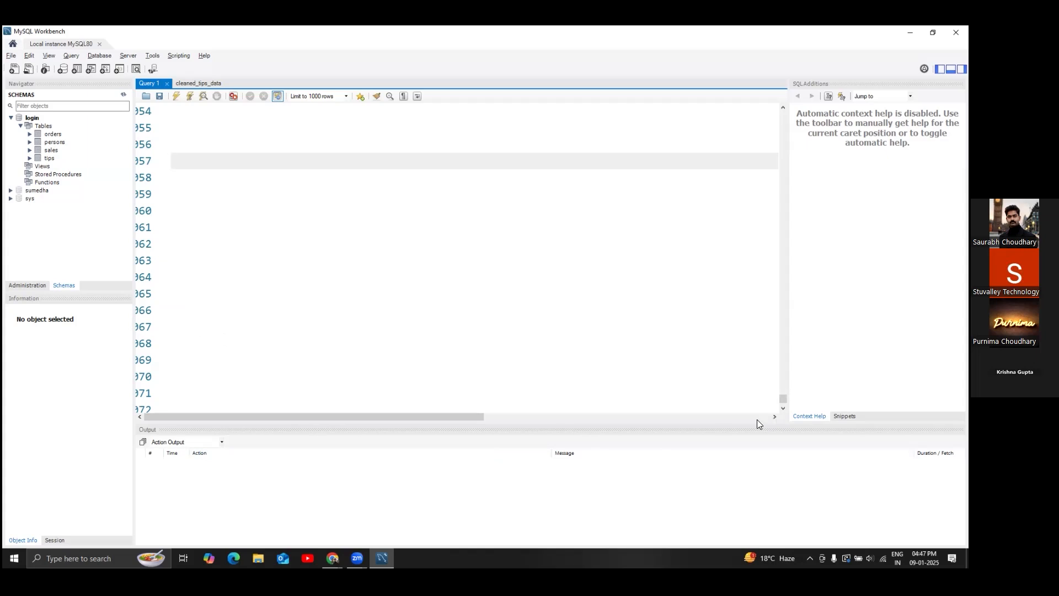
- Collapse the login schema in the Schemas navigator and switch to the new Local instance MySQL80 connection
{"action": "scroll", "coordinate": [185, 205], "scroll_direction": "up", "scroll_amount": 4}
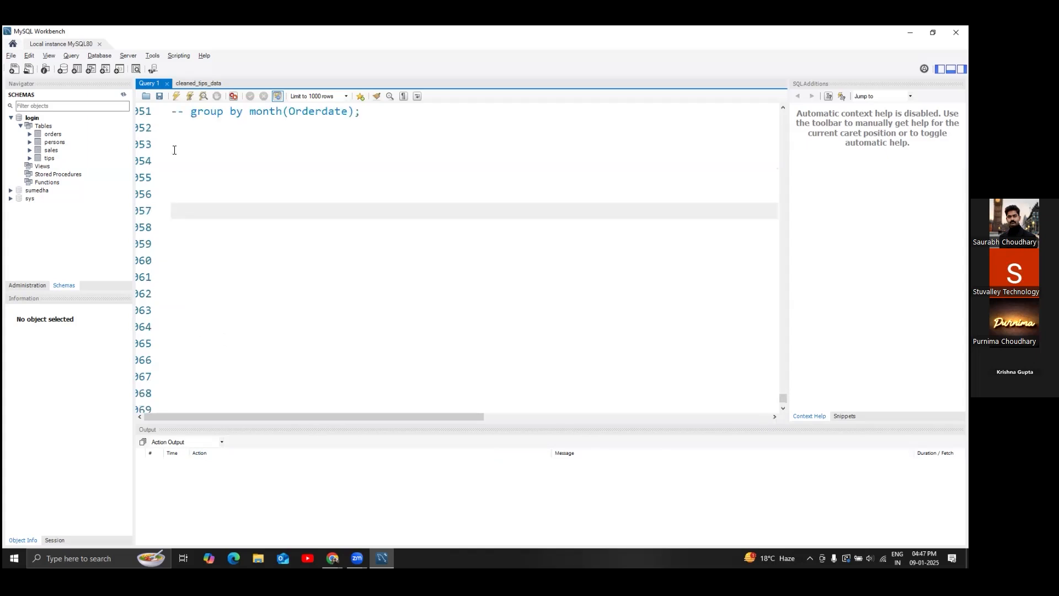
{"action": "scroll", "coordinate": [173, 135], "scroll_direction": "down", "scroll_amount": 5}
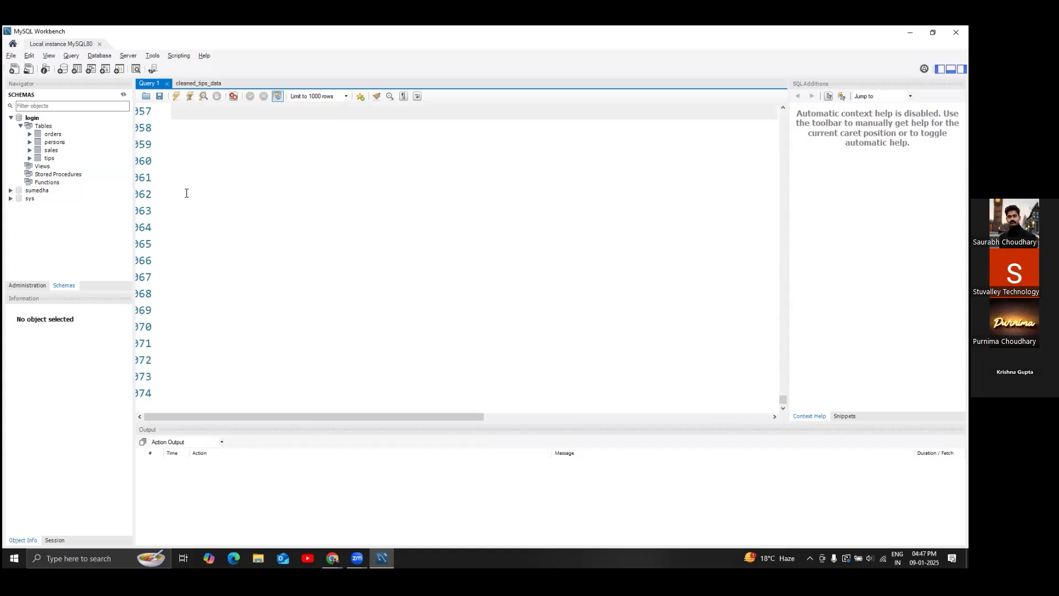
{"action": "left_click", "coordinate": [194, 172]}
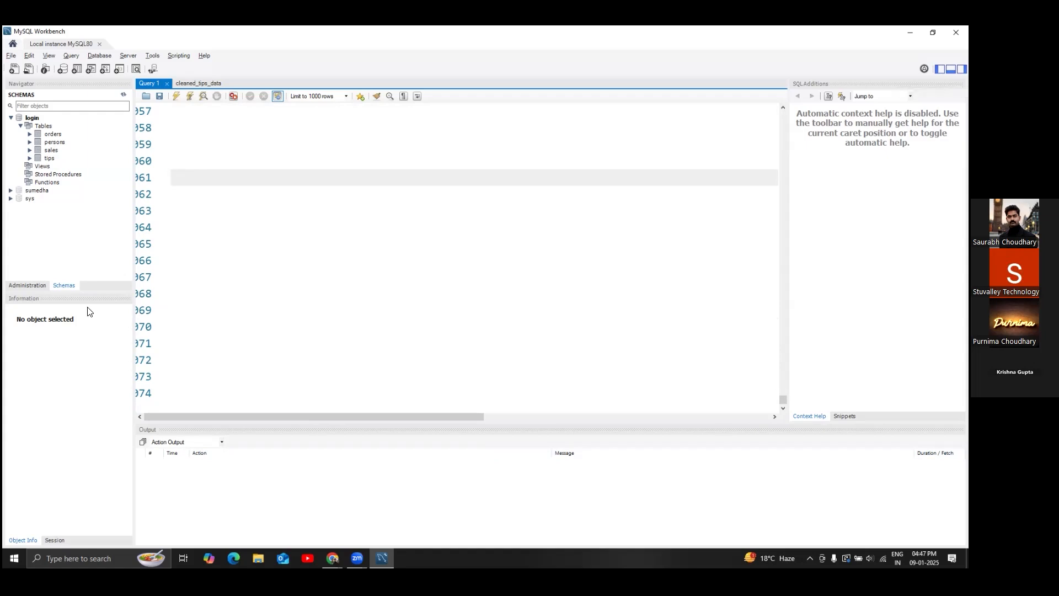
{"action": "left_click", "coordinate": [56, 288]}
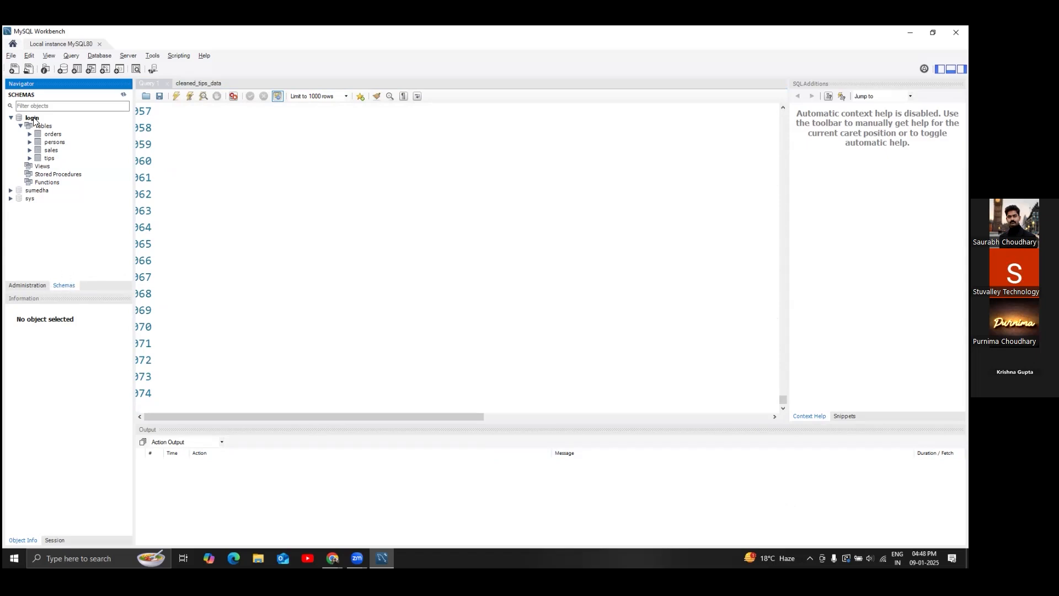
{"action": "left_click", "coordinate": [10, 117]}
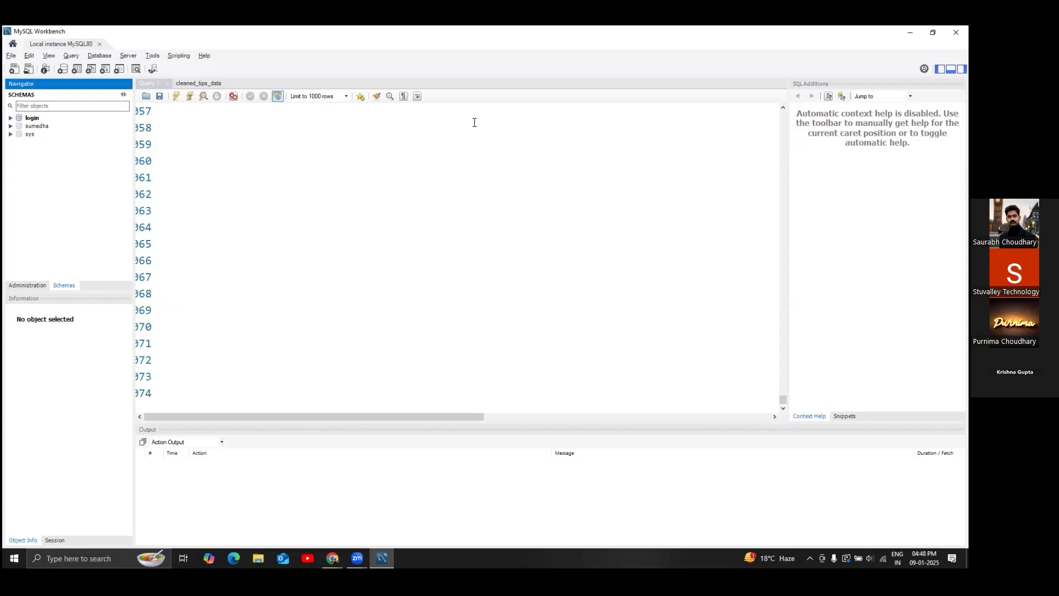
{"action": "left_click", "coordinate": [644, 90]}
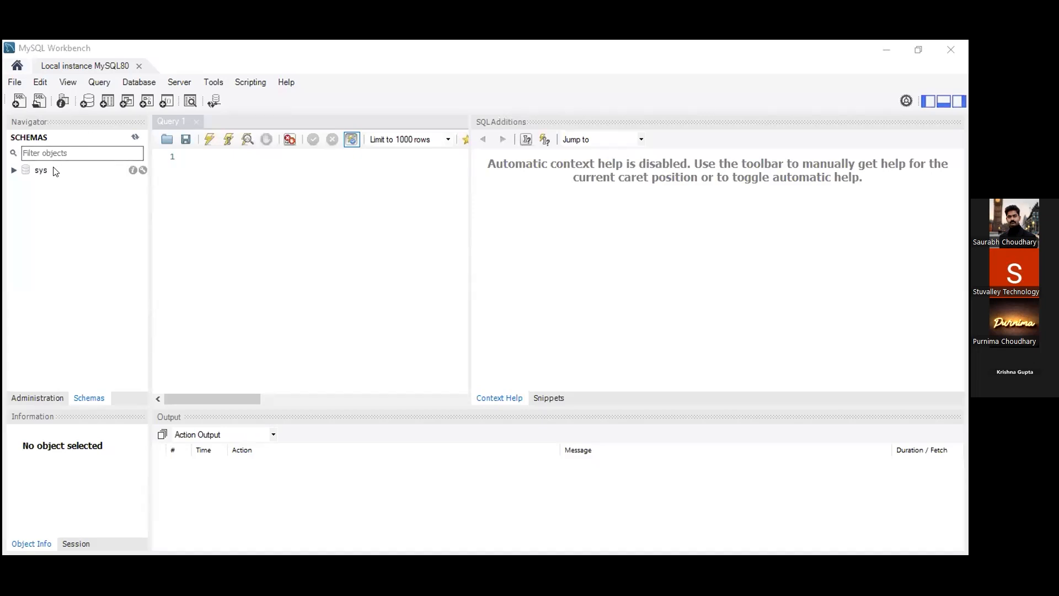
{"action": "left_click", "coordinate": [687, 170]}
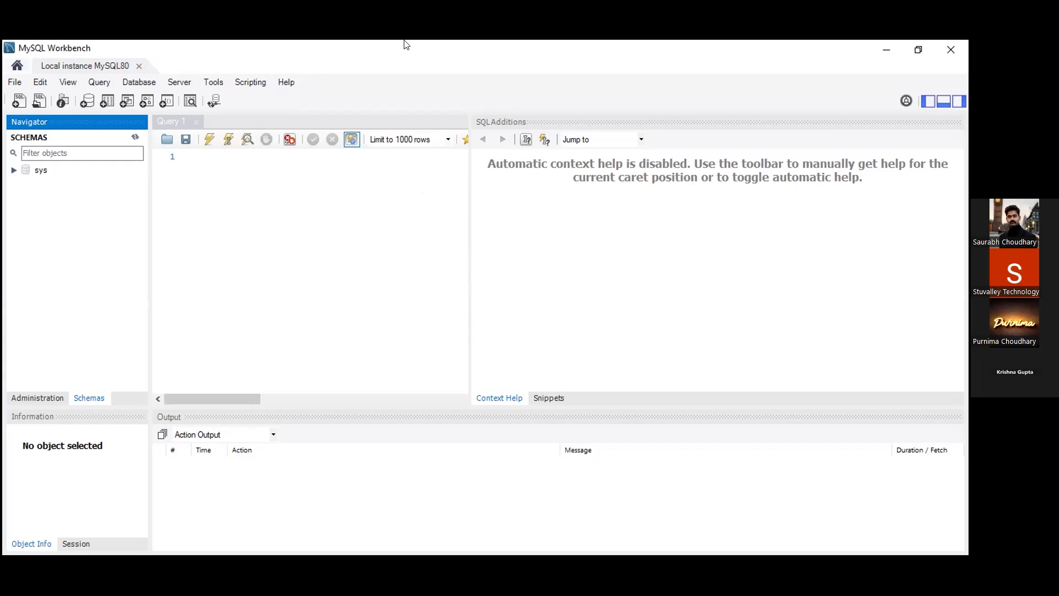
{"action": "left_click", "coordinate": [404, 56]}
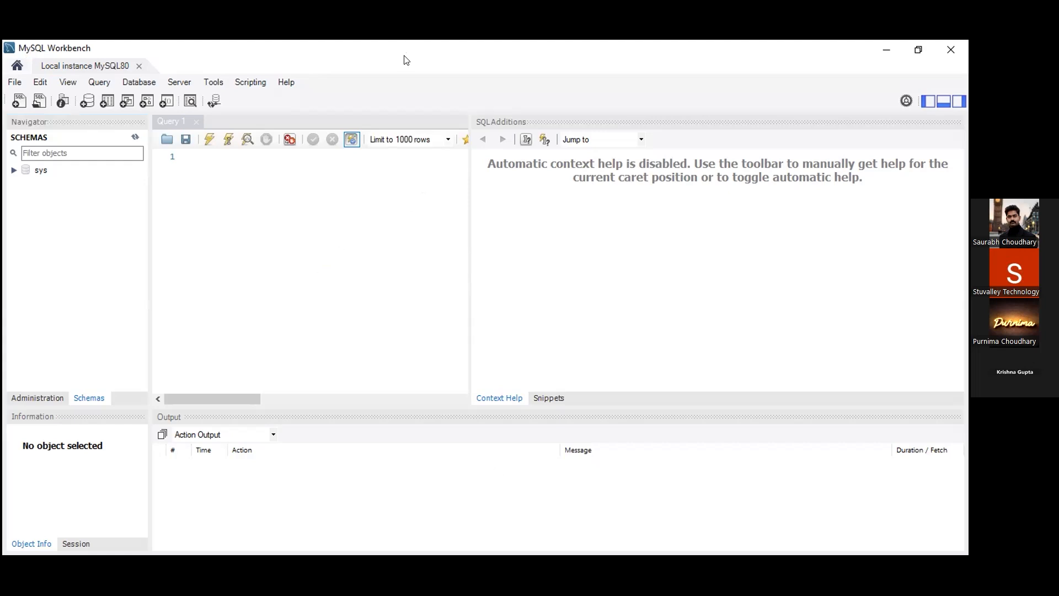
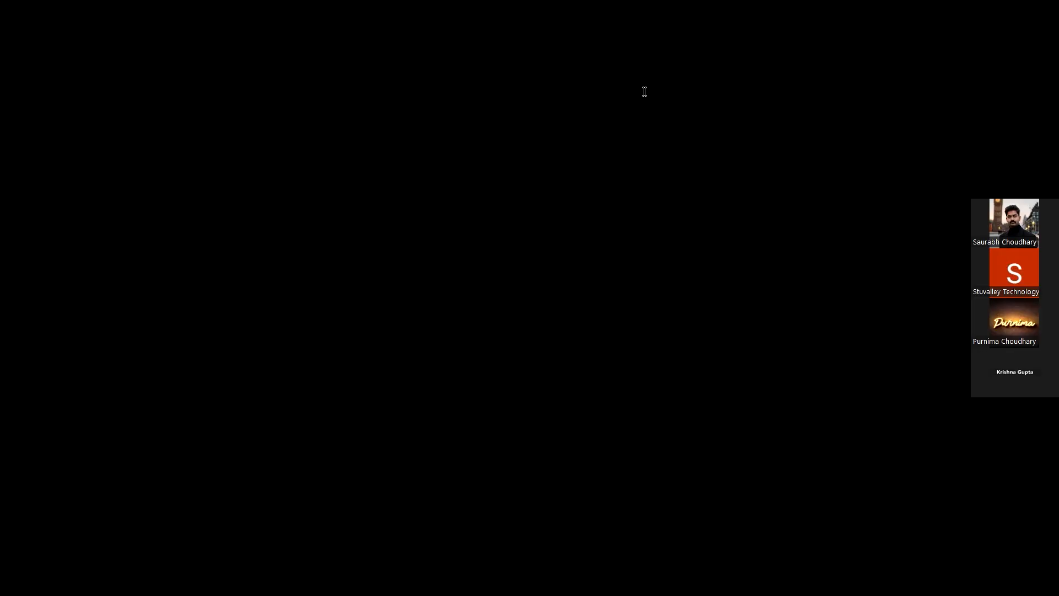
- Return to the MySQL notes title and the MySQL Data Types heading
{"action": "scroll", "coordinate": [488, 416], "scroll_direction": "up", "scroll_amount": 10}
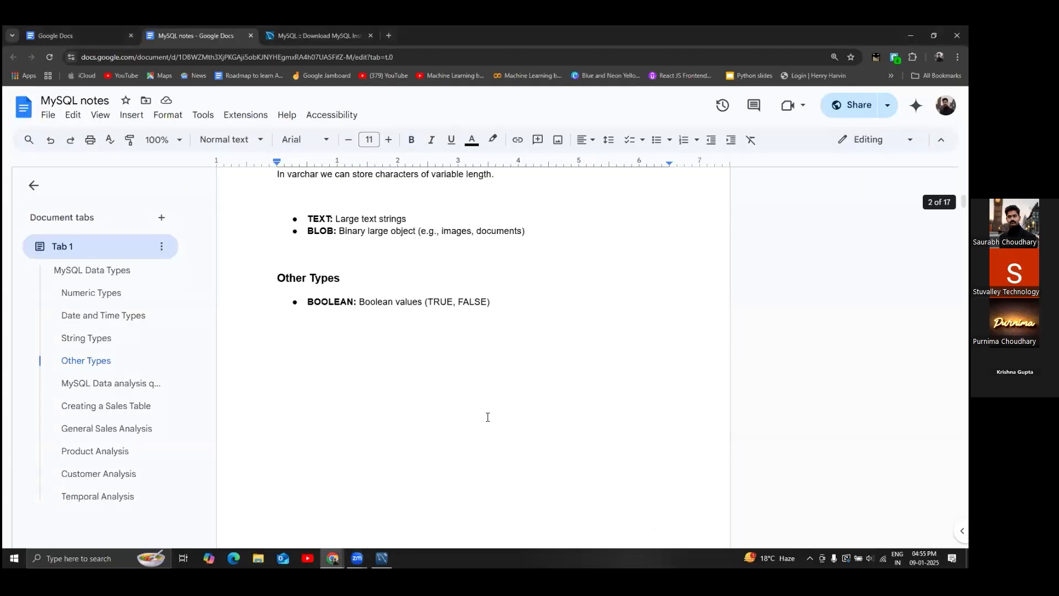
{"action": "scroll", "coordinate": [488, 417], "scroll_direction": "up", "scroll_amount": 10}
{"action": "triple_click", "coordinate": [452, 260]}
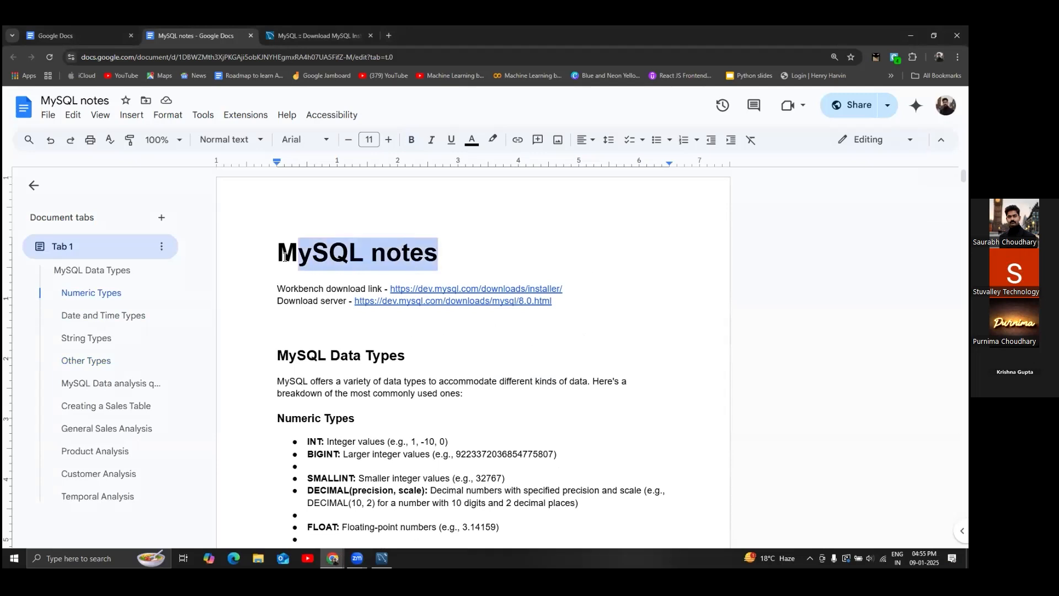
{"action": "left_click", "coordinate": [452, 358]}
{"action": "scroll", "coordinate": [452, 357], "scroll_direction": "down", "scroll_amount": 3}
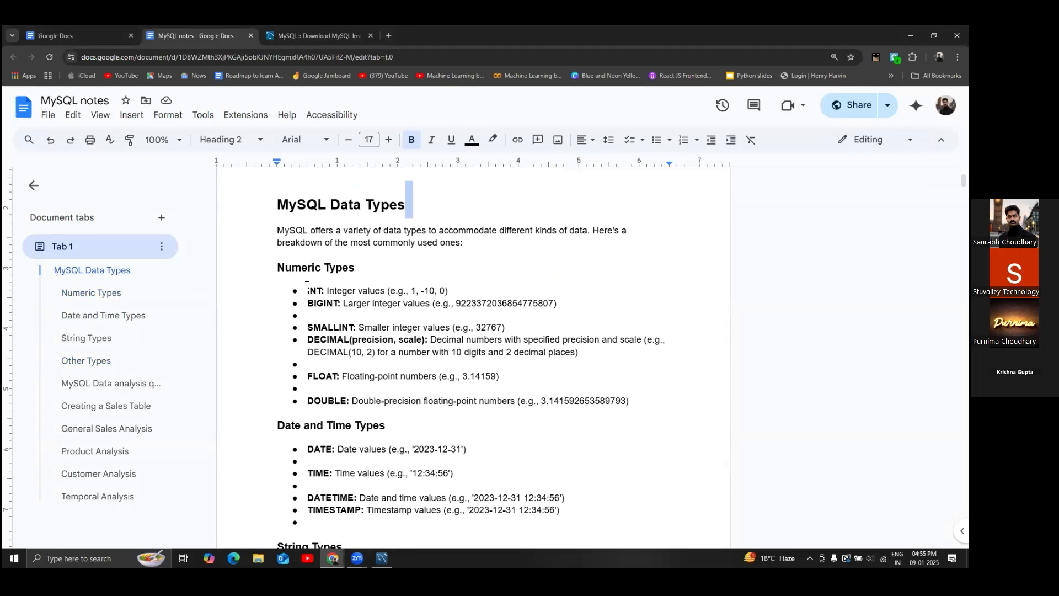
{"action": "scroll", "coordinate": [344, 326], "scroll_direction": "down", "scroll_amount": 6}
{"action": "scroll", "coordinate": [344, 326], "scroll_direction": "down", "scroll_amount": 2}
{"action": "scroll", "coordinate": [344, 325], "scroll_direction": "up", "scroll_amount": 9}
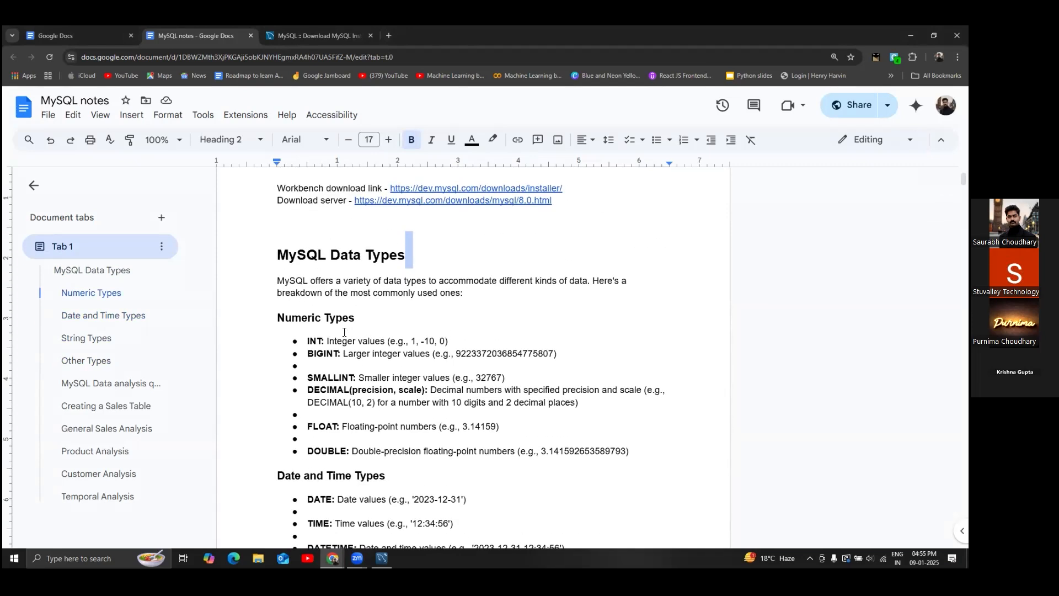
- Highlight INT, its example number, and BIGINT in the Numeric Types list
{"action": "left_click_drag", "start_coordinate": [308, 341], "coordinate": [322, 342]}
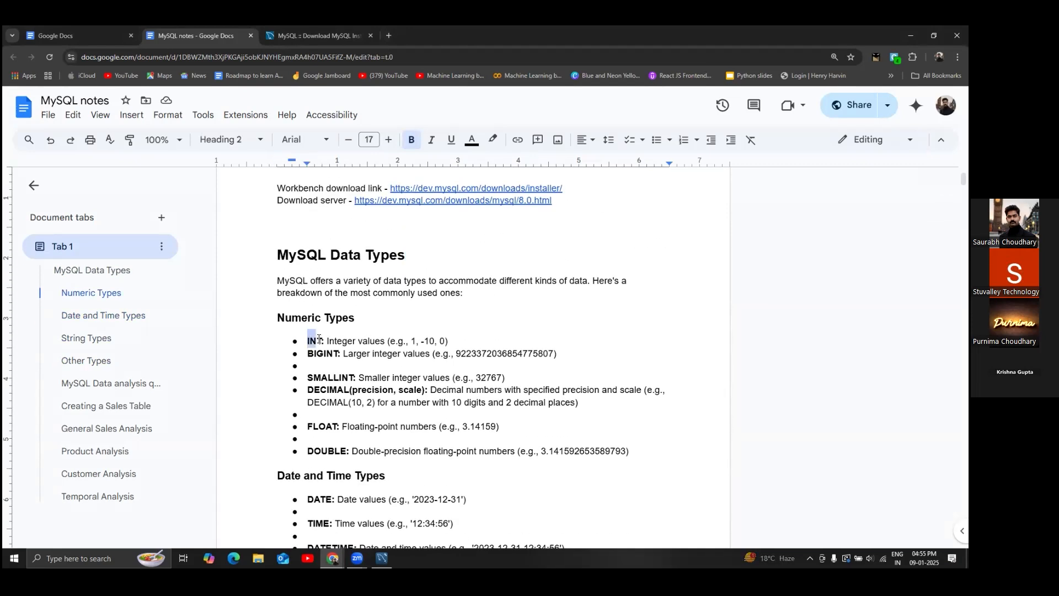
{"action": "left_click_drag", "start_coordinate": [465, 358], "coordinate": [523, 356]}
{"action": "left_click", "coordinate": [313, 354]}
{"action": "left_click_drag", "start_coordinate": [313, 353], "coordinate": [342, 352]}
- Zoom the page in, then highlight the example value 32767, SMALLINT, and BIGINT
{"action": "key", "text": "ctrl+plus"}
{"action": "key", "text": "ctrl+plus"}
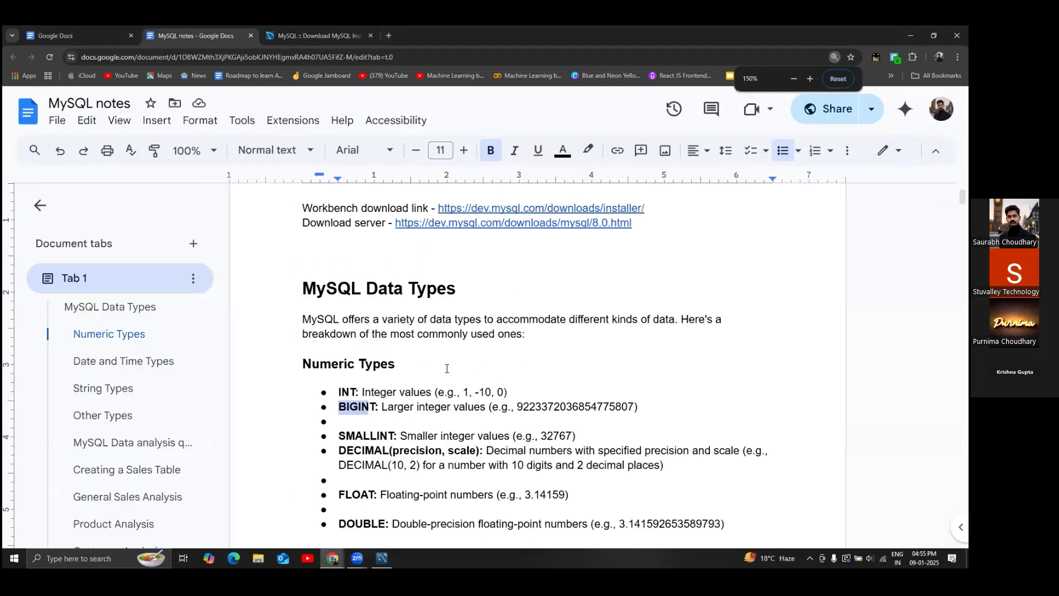
{"action": "scroll", "coordinate": [407, 321], "scroll_direction": "down", "scroll_amount": 3}
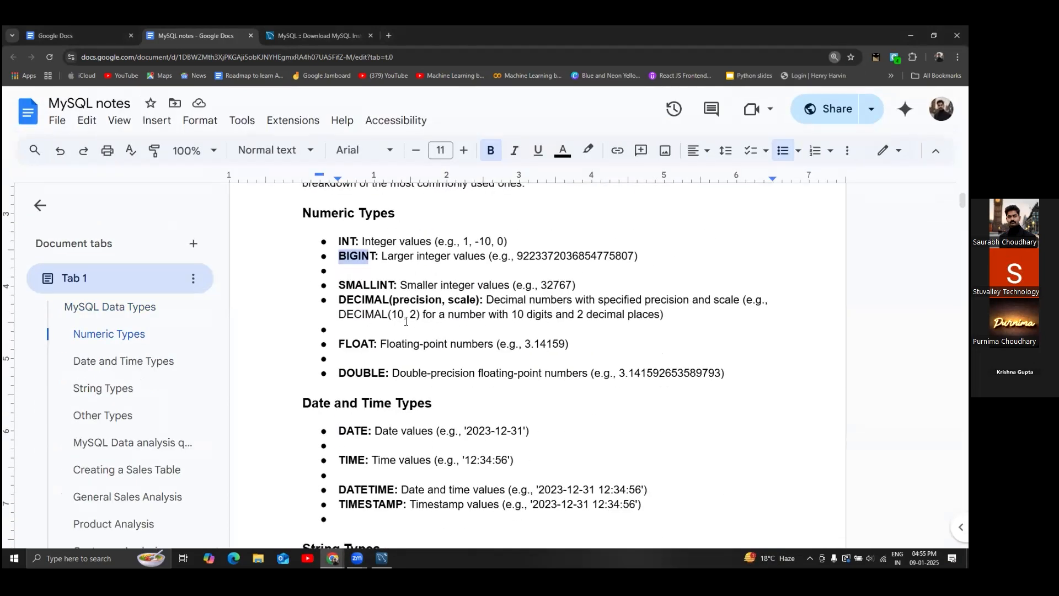
{"action": "left_click", "coordinate": [542, 284]}
{"action": "left_click_drag", "start_coordinate": [542, 285], "coordinate": [572, 283]}
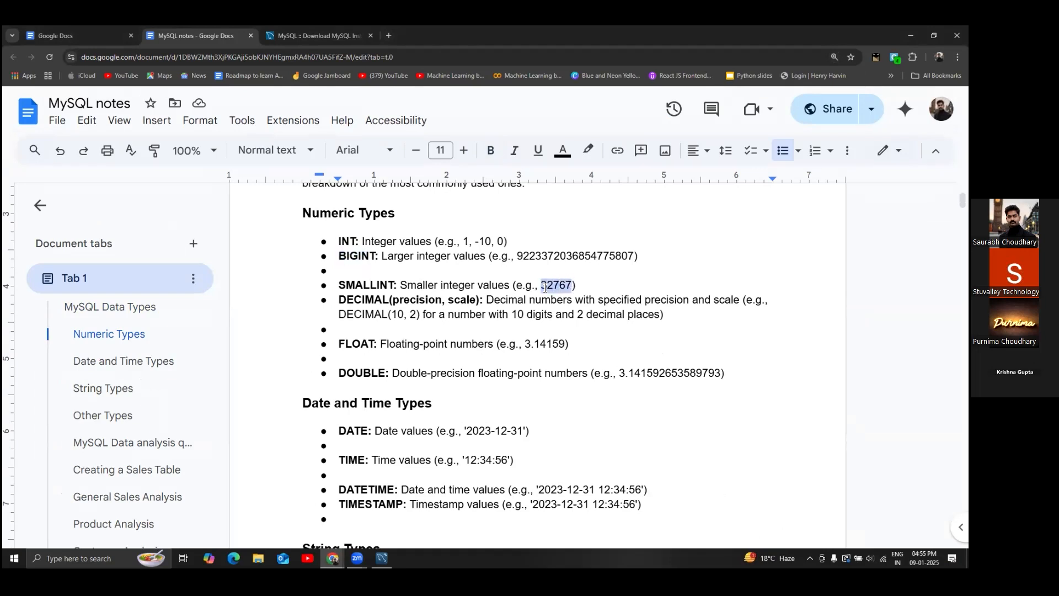
{"action": "left_click_drag", "start_coordinate": [338, 286], "coordinate": [395, 286]}
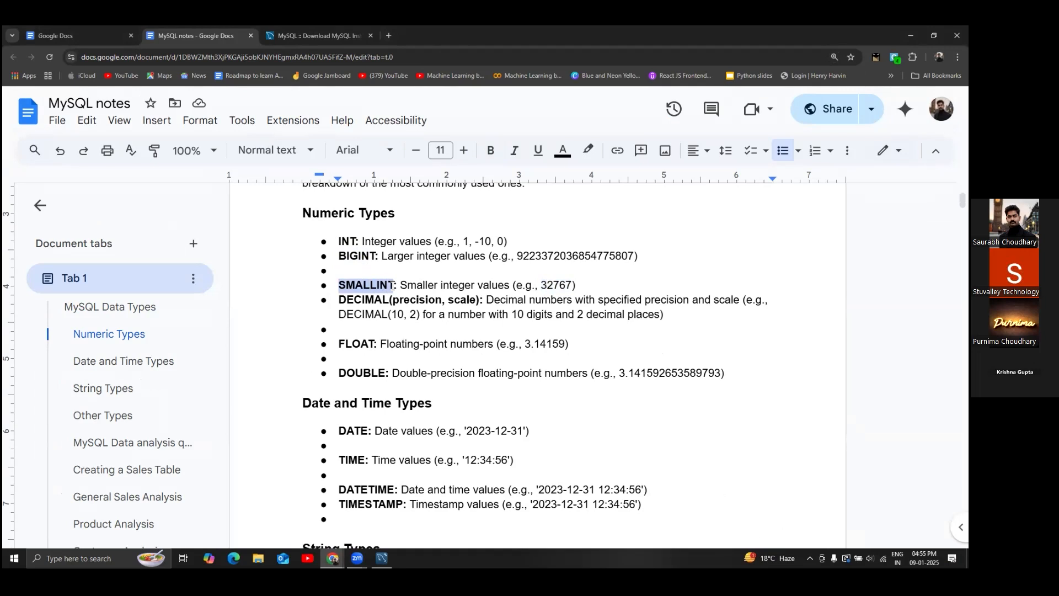
{"action": "left_click", "coordinate": [445, 286]}
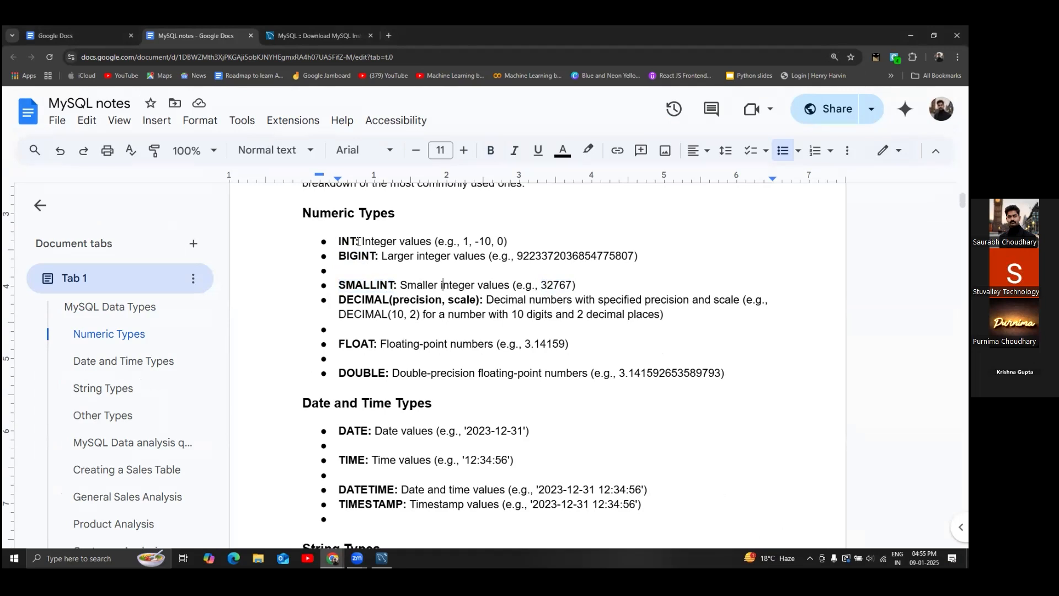
{"action": "left_click_drag", "start_coordinate": [340, 239], "coordinate": [376, 258]}
{"action": "scroll", "coordinate": [397, 272], "scroll_direction": "down", "scroll_amount": 3}
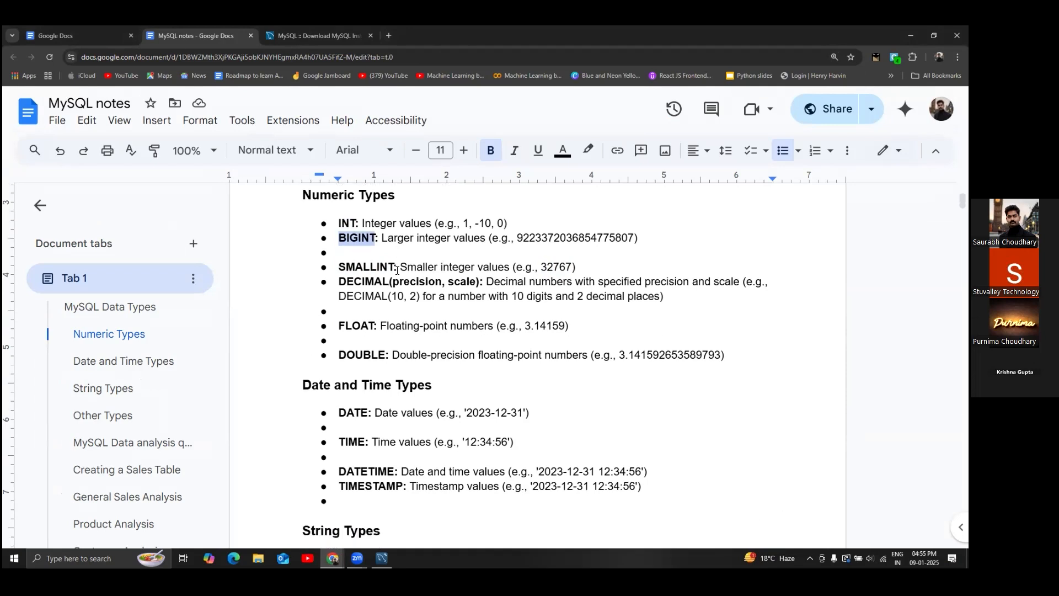
{"action": "scroll", "coordinate": [397, 271], "scroll_direction": "up", "scroll_amount": 1}
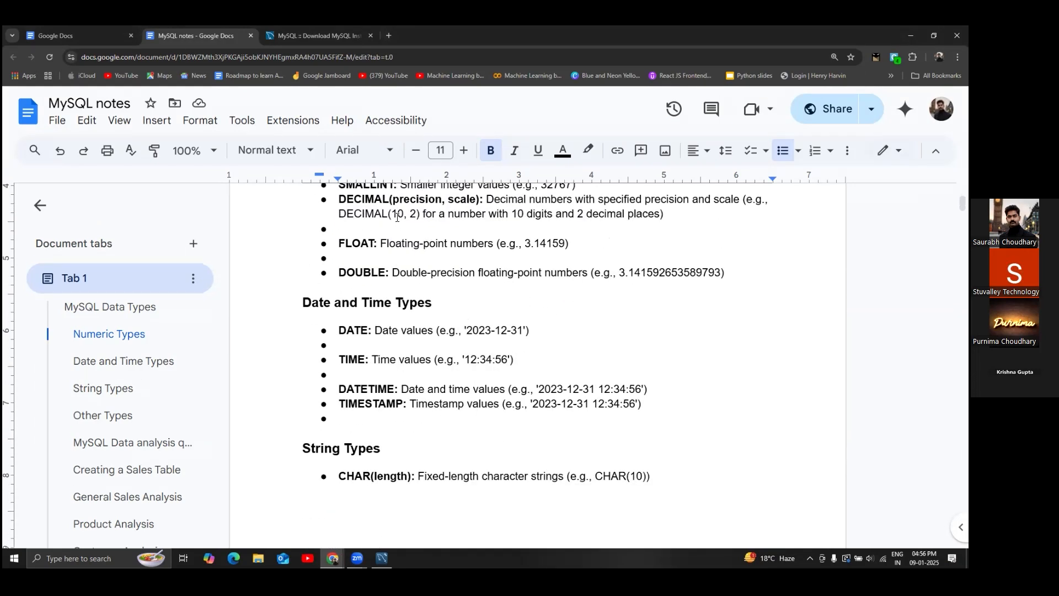
- Highlight the DECIMAL and FLOAT entries in the Numeric Types list
{"action": "left_click_drag", "start_coordinate": [339, 200], "coordinate": [389, 197]}
{"action": "left_click", "coordinate": [366, 200]}
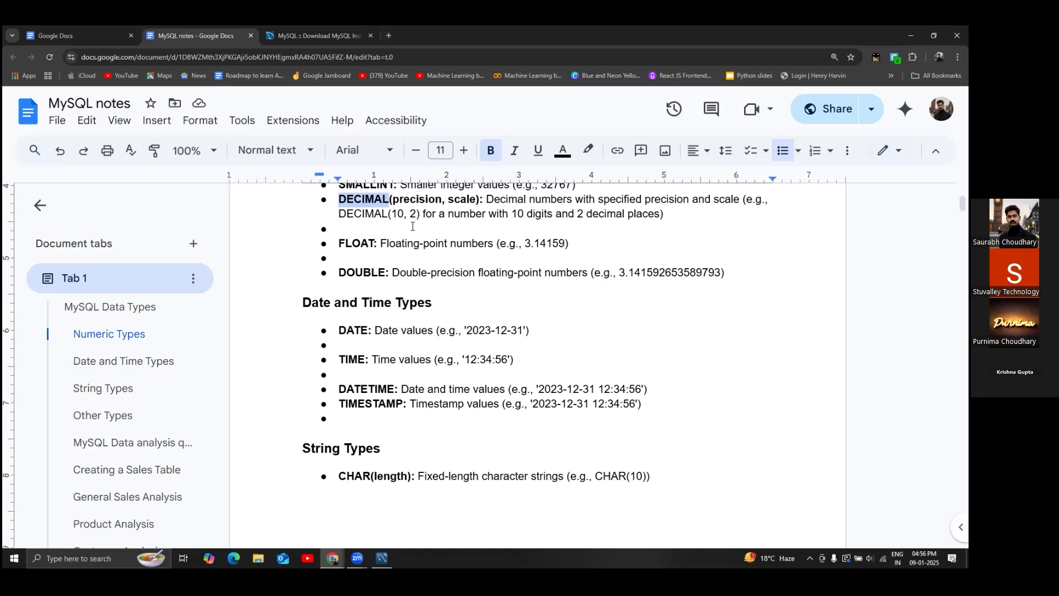
{"action": "scroll", "coordinate": [394, 228], "scroll_direction": "down", "scroll_amount": 1}
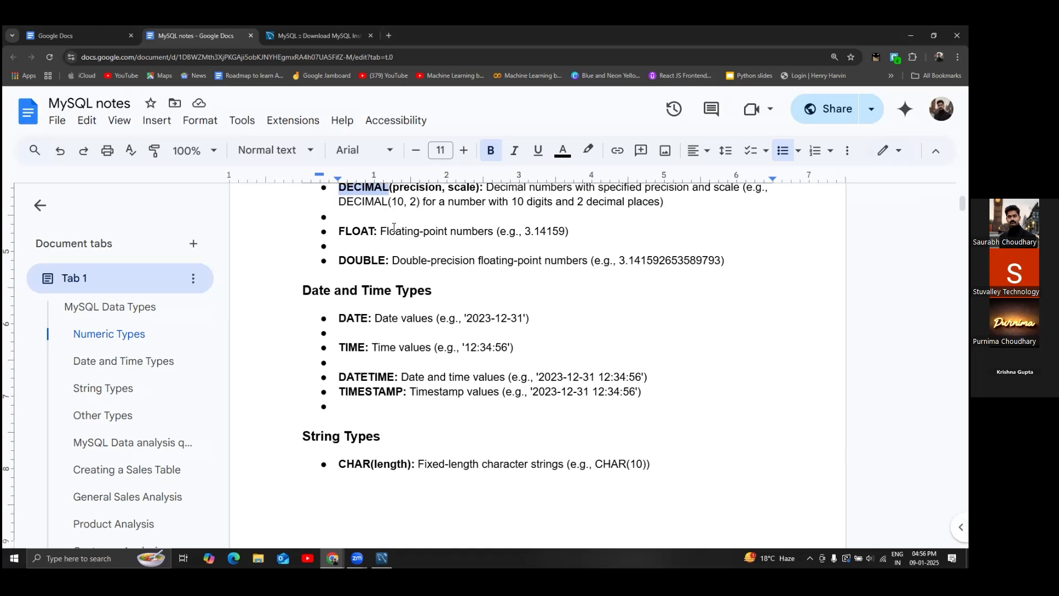
{"action": "scroll", "coordinate": [394, 228], "scroll_direction": "down", "scroll_amount": 1}
{"action": "left_click_drag", "start_coordinate": [339, 194], "coordinate": [376, 197]}
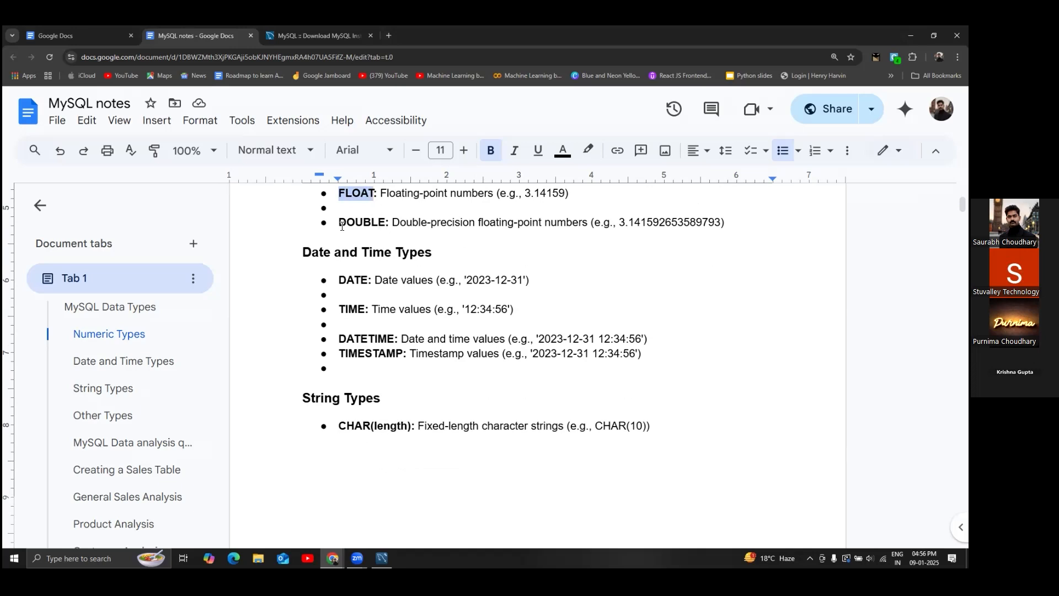
{"action": "scroll", "coordinate": [342, 226], "scroll_direction": "down", "scroll_amount": 1}
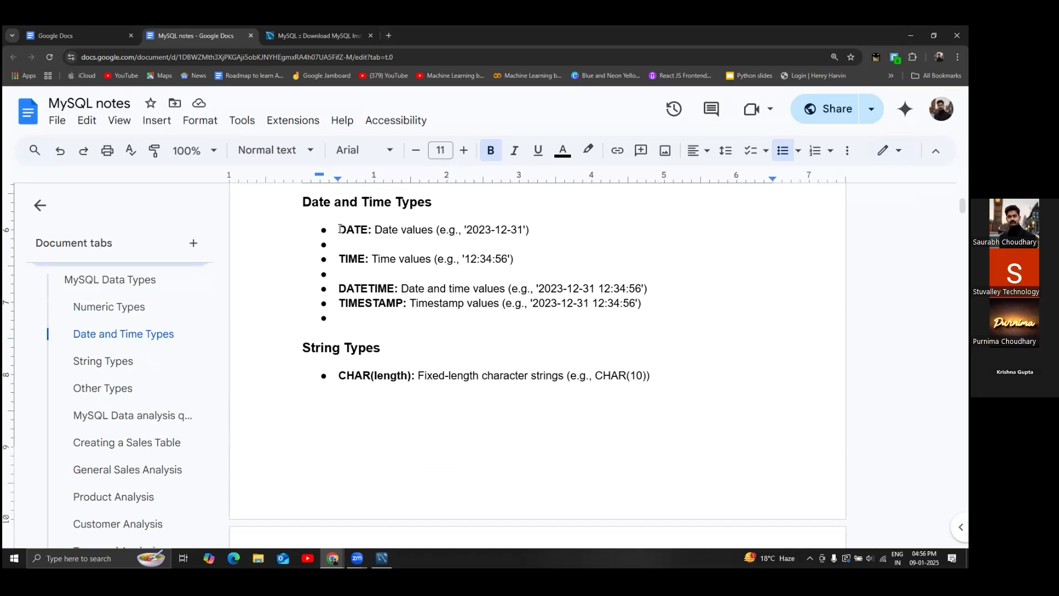
- Highlight DATE, TIME and DATETIME with their example values in Date and Time Types
{"action": "left_click_drag", "start_coordinate": [467, 229], "coordinate": [535, 227]}
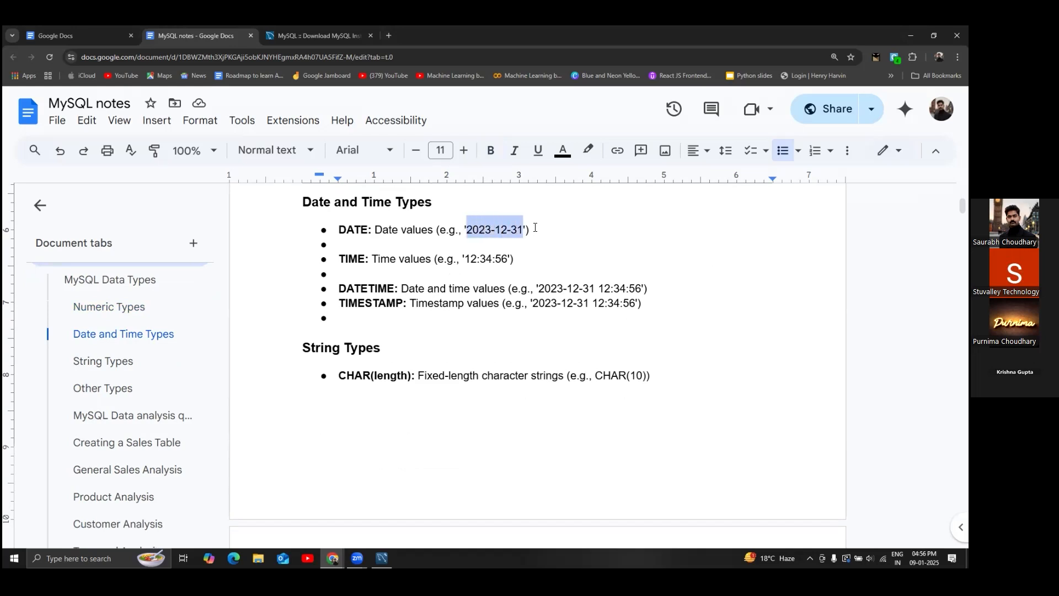
{"action": "left_click", "coordinate": [535, 227]}
{"action": "left_click_drag", "start_coordinate": [339, 229], "coordinate": [368, 230]}
{"action": "left_click_drag", "start_coordinate": [465, 258], "coordinate": [491, 257]}
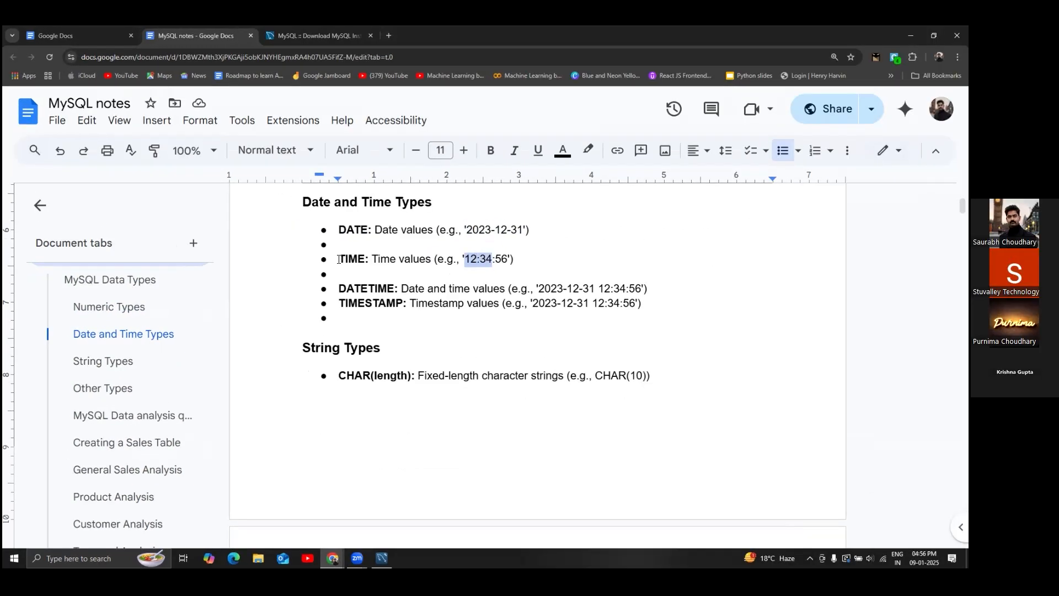
{"action": "left_click_drag", "start_coordinate": [307, 263], "coordinate": [333, 263]}
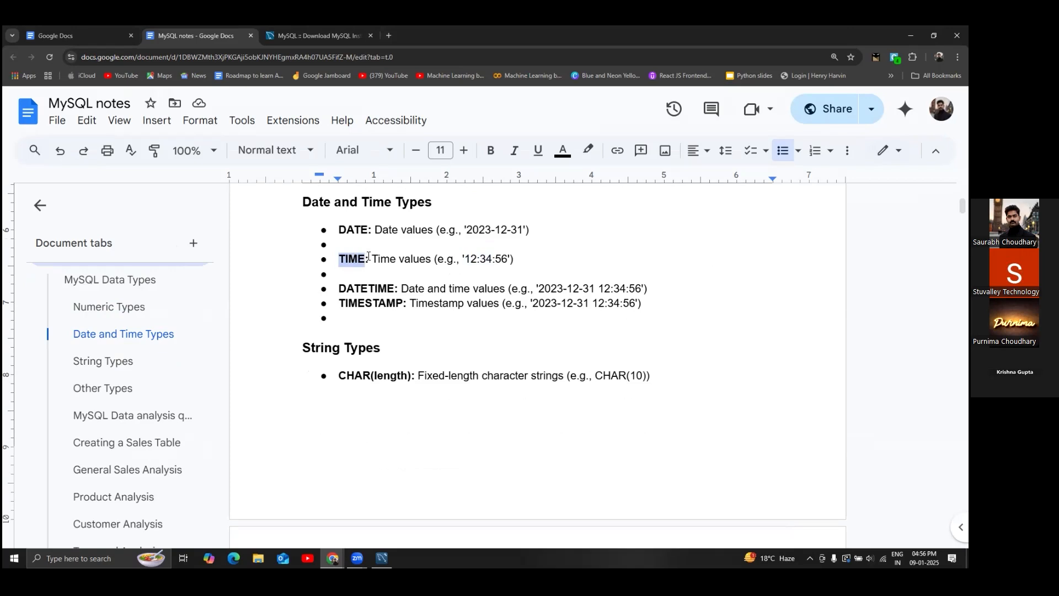
{"action": "scroll", "coordinate": [384, 255], "scroll_direction": "down", "scroll_amount": 1}
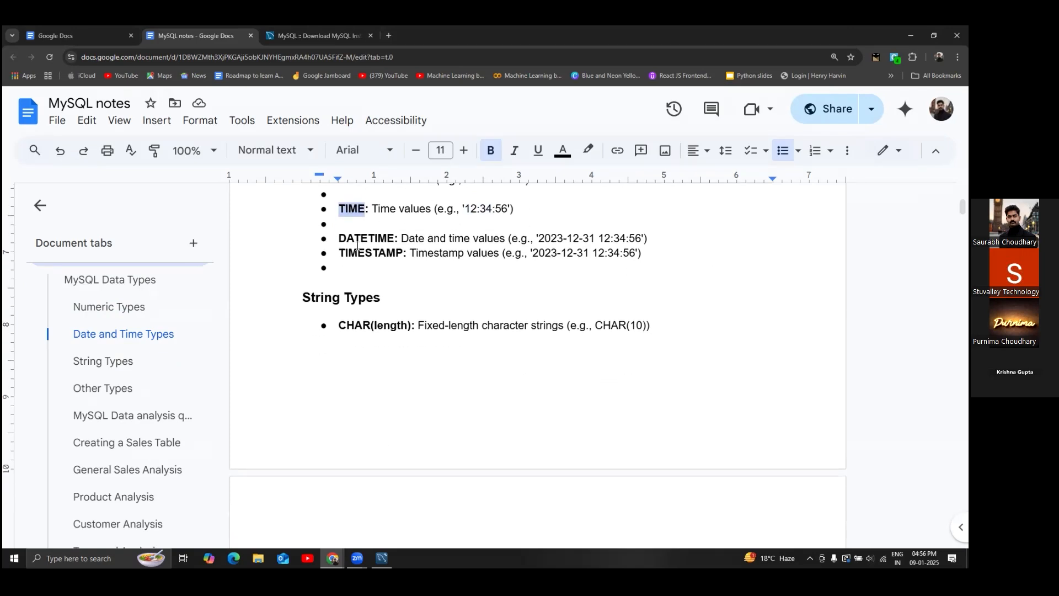
{"action": "left_click_drag", "start_coordinate": [551, 239], "coordinate": [627, 238]}
{"action": "left_click_drag", "start_coordinate": [340, 239], "coordinate": [394, 240]}
{"action": "scroll", "coordinate": [394, 241], "scroll_direction": "down", "scroll_amount": 2}
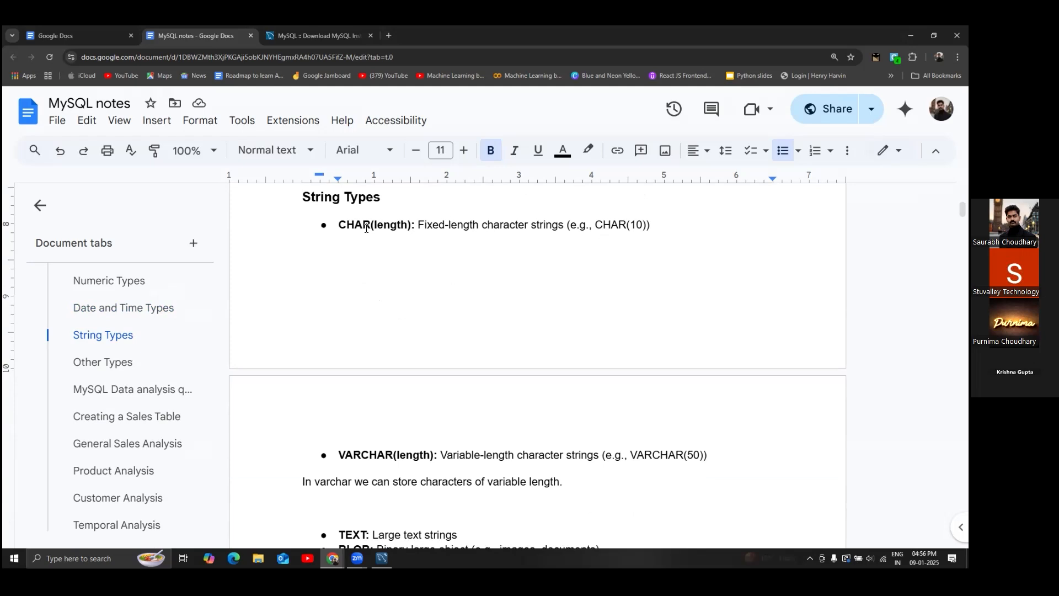
- Highlight CHAR in the CHAR(length) bullet of String Types
{"action": "left_click_drag", "start_coordinate": [340, 225], "coordinate": [370, 225]}
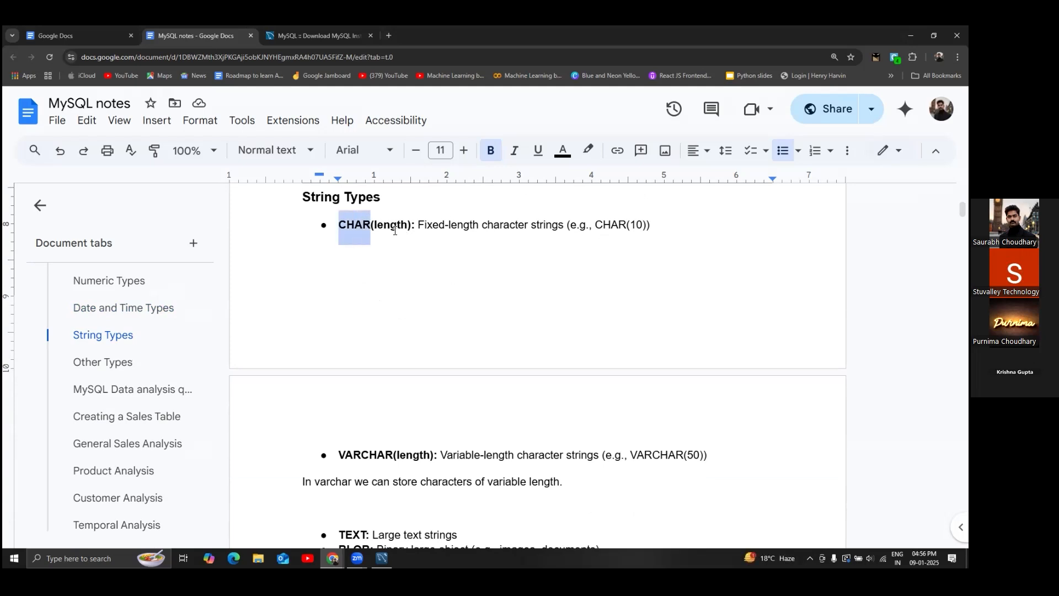
{"action": "left_click", "coordinate": [419, 226]}
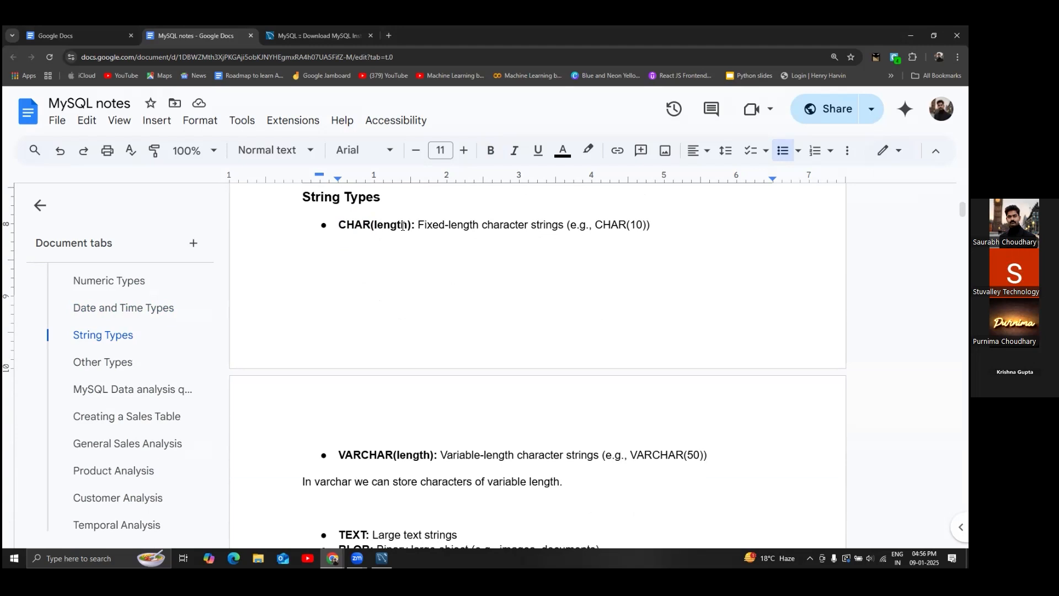
{"action": "left_click", "coordinate": [338, 225]}
{"action": "left_click_drag", "start_coordinate": [338, 225], "coordinate": [371, 224]}
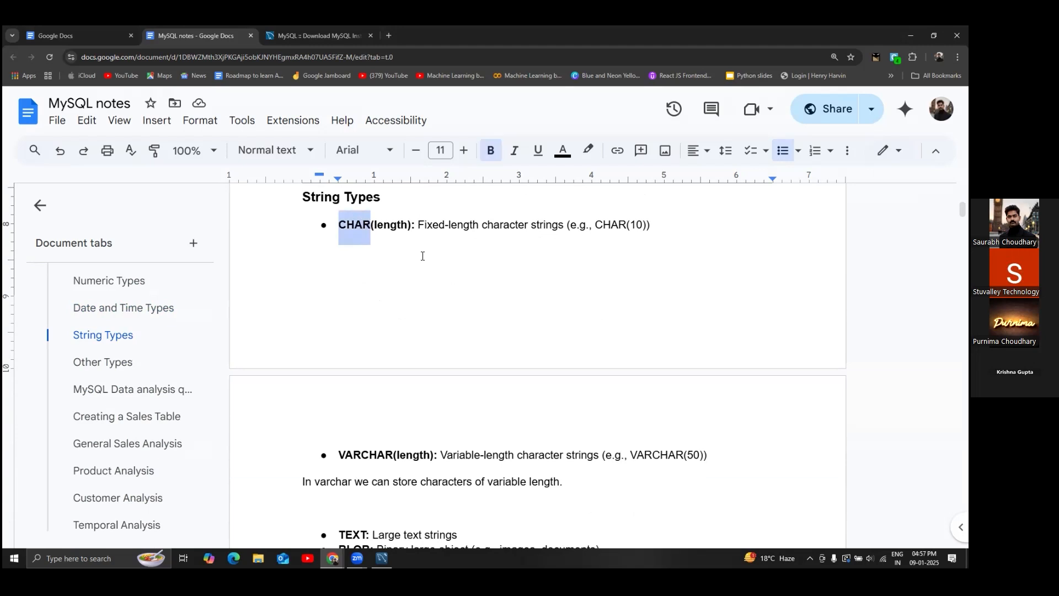
{"action": "scroll", "coordinate": [381, 223], "scroll_direction": "down", "scroll_amount": 5}
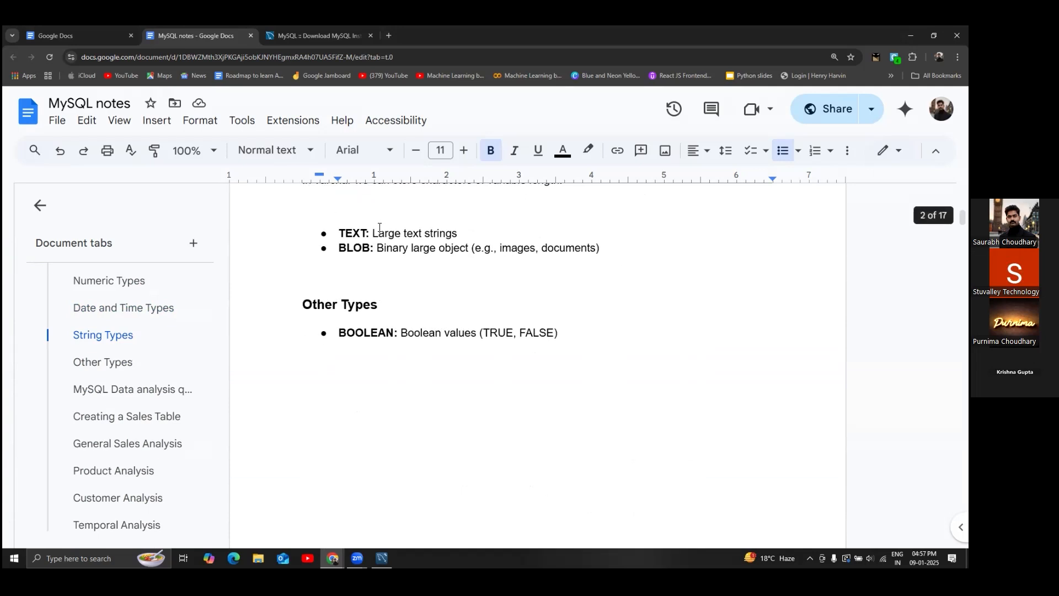
{"action": "scroll", "coordinate": [380, 228], "scroll_direction": "up", "scroll_amount": 1}
- Highlight VARCHAR and its Variable-length character description
{"action": "left_click_drag", "start_coordinate": [339, 207], "coordinate": [393, 206]}
{"action": "left_click", "coordinate": [386, 205]}
{"action": "left_click", "coordinate": [354, 211]}
{"action": "scroll", "coordinate": [408, 232], "scroll_direction": "up", "scroll_amount": 3}
{"action": "scroll", "coordinate": [407, 232], "scroll_direction": "up", "scroll_amount": 2}
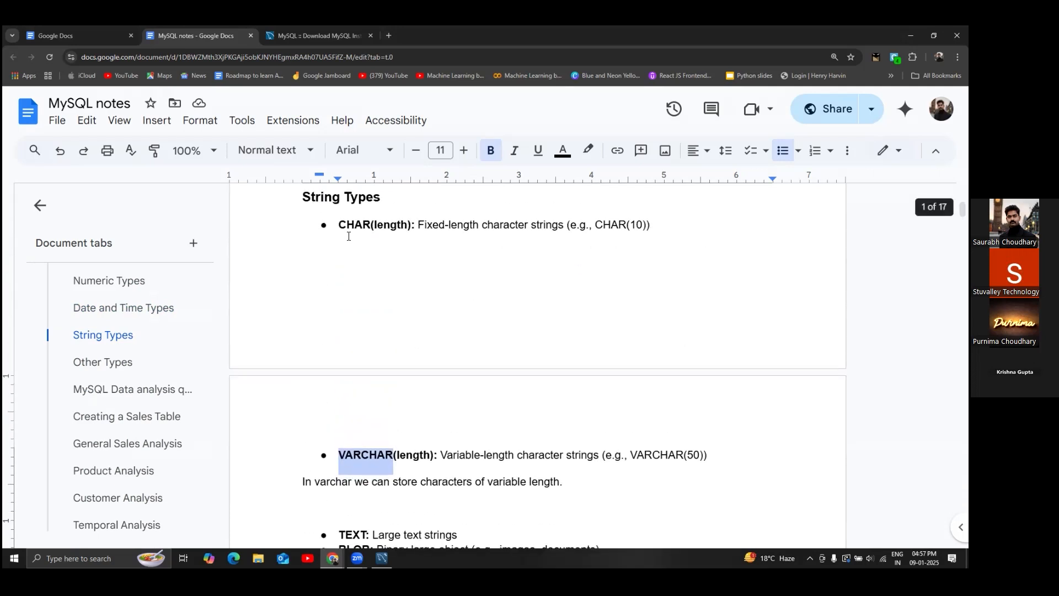
{"action": "scroll", "coordinate": [381, 269], "scroll_direction": "down", "scroll_amount": 4}
{"action": "left_click", "coordinate": [353, 253]}
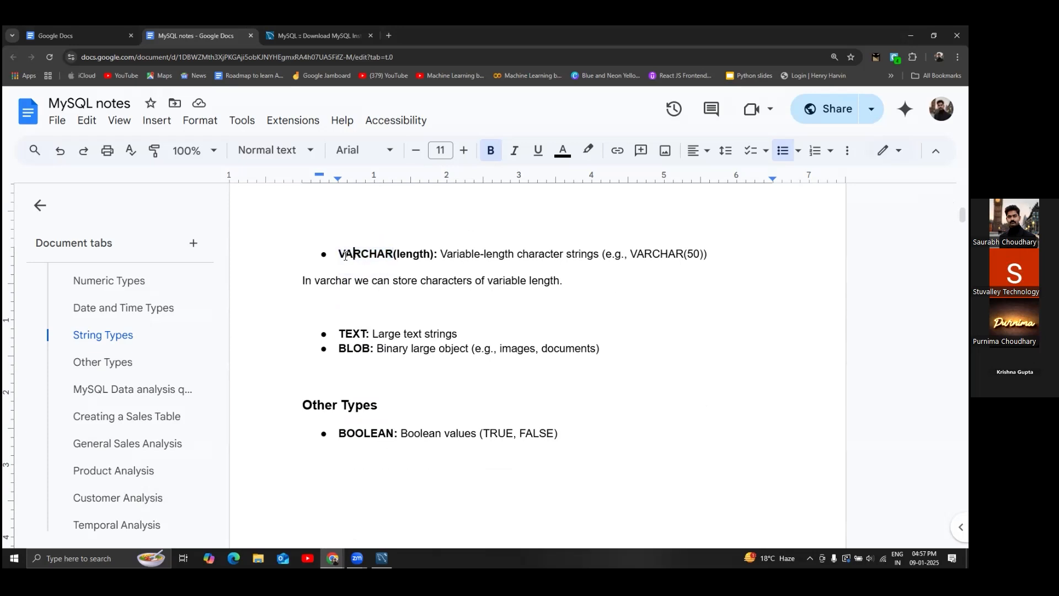
{"action": "left_click_drag", "start_coordinate": [339, 253], "coordinate": [566, 254]}
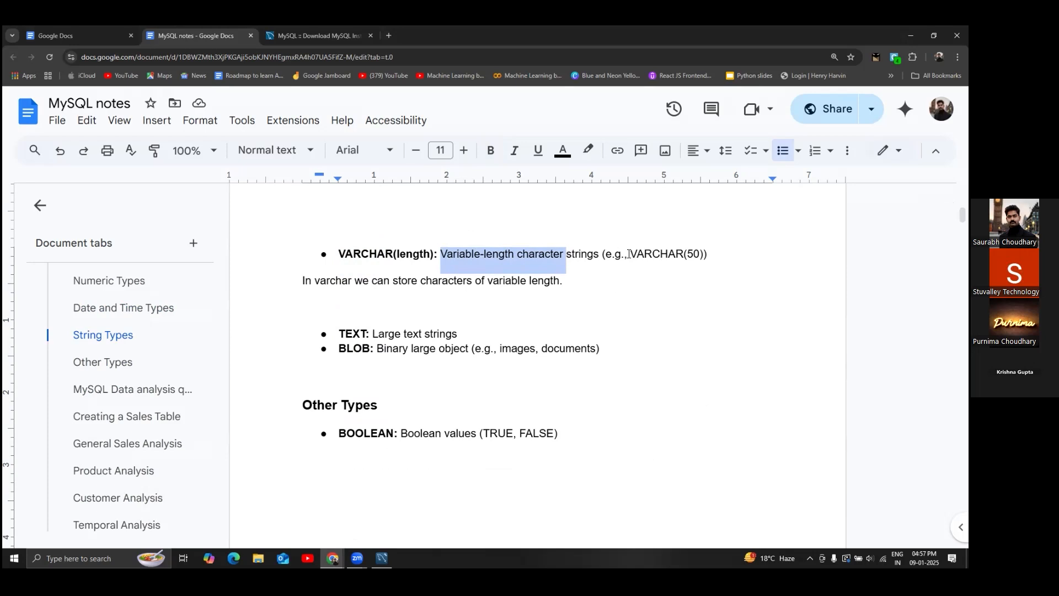
{"action": "left_click", "coordinate": [429, 252]}
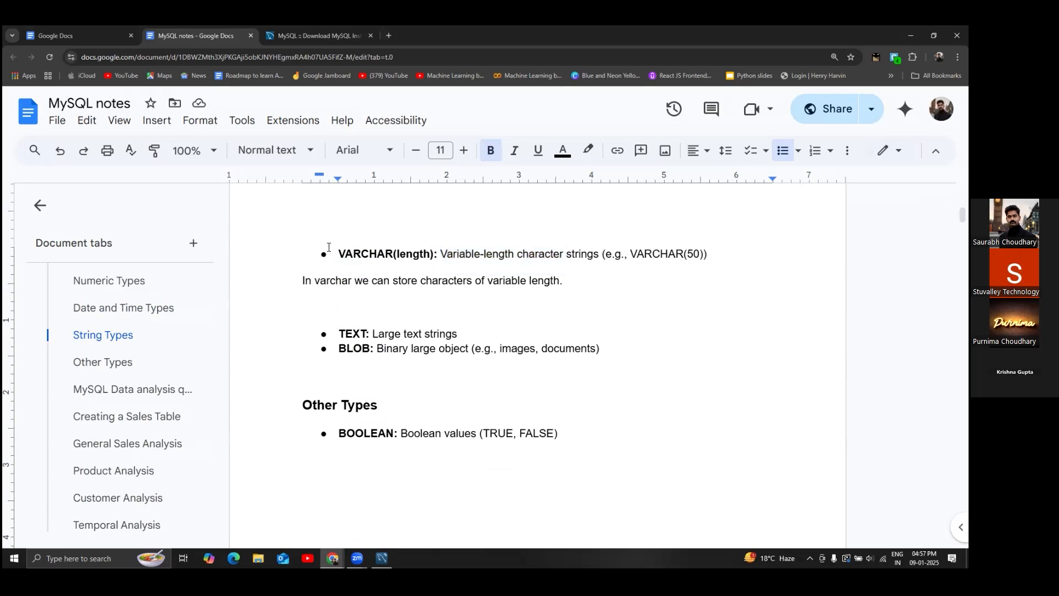
{"action": "left_click_drag", "start_coordinate": [339, 254], "coordinate": [399, 251]}
- Scroll on to the Other Types section and highlight the BOOLEAN entry
{"action": "scroll", "coordinate": [399, 251], "scroll_direction": "up", "scroll_amount": 3}
{"action": "scroll", "coordinate": [400, 251], "scroll_direction": "up", "scroll_amount": 1}
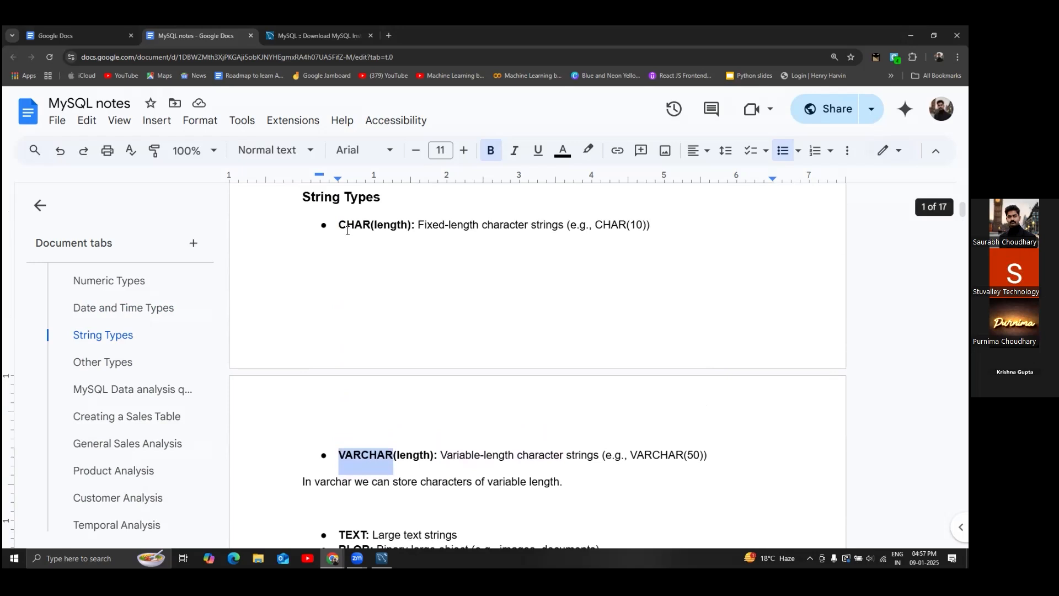
{"action": "left_click_drag", "start_coordinate": [339, 230], "coordinate": [370, 227]}
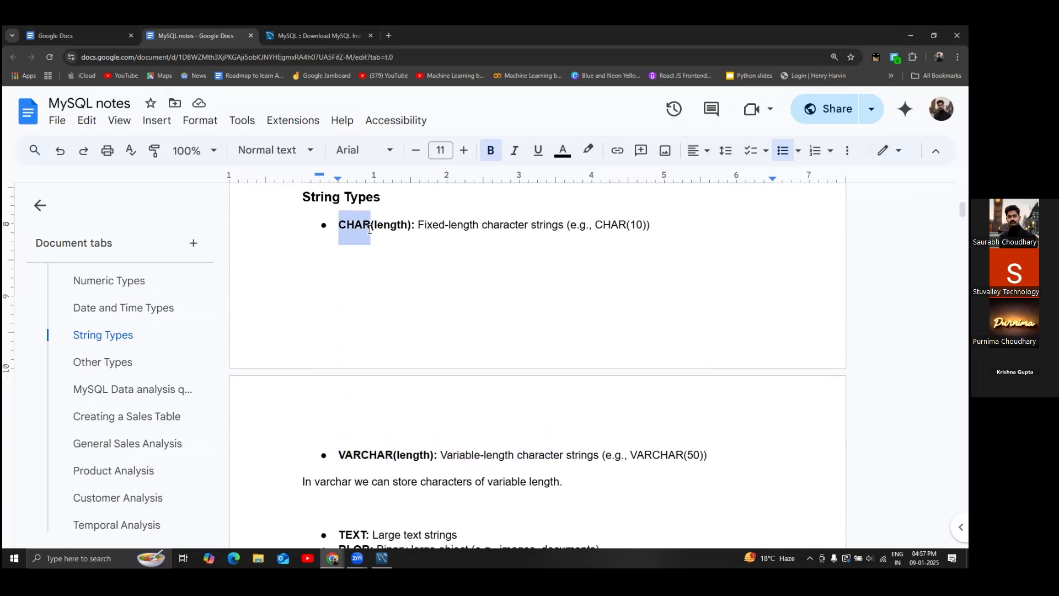
{"action": "scroll", "coordinate": [405, 267], "scroll_direction": "down", "scroll_amount": 3}
{"action": "scroll", "coordinate": [407, 268], "scroll_direction": "down", "scroll_amount": 5}
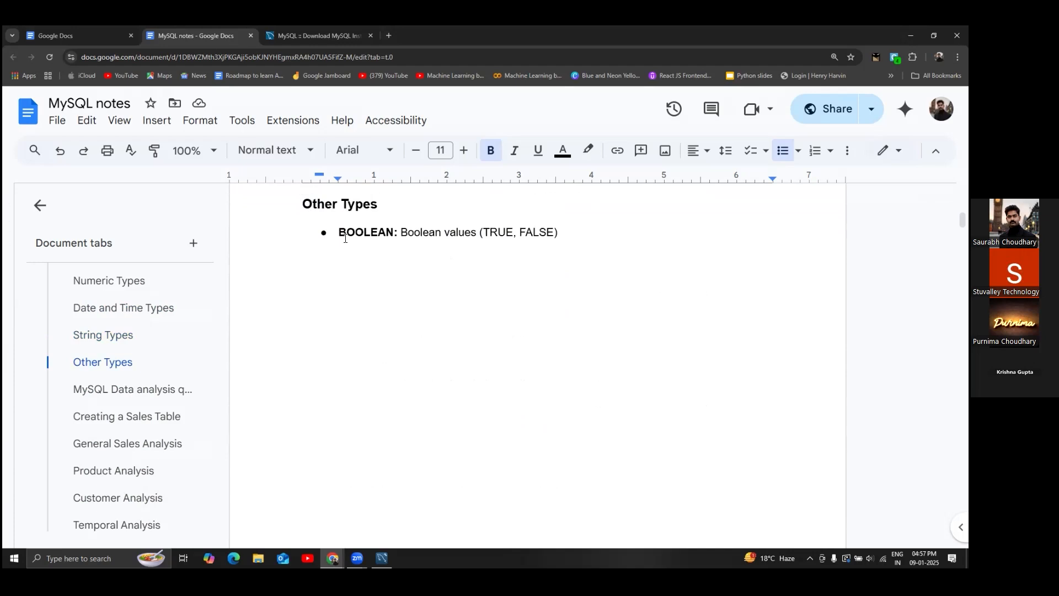
{"action": "left_click_drag", "start_coordinate": [339, 232], "coordinate": [394, 231]}
- Scroll past page 2 to the CREATE DATABASE statement and CREATE TABLE Persons example
{"action": "scroll", "coordinate": [408, 275], "scroll_direction": "down", "scroll_amount": 1}
{"action": "scroll", "coordinate": [409, 275], "scroll_direction": "down", "scroll_amount": 10}
{"action": "scroll", "coordinate": [409, 318], "scroll_direction": "up", "scroll_amount": 10}
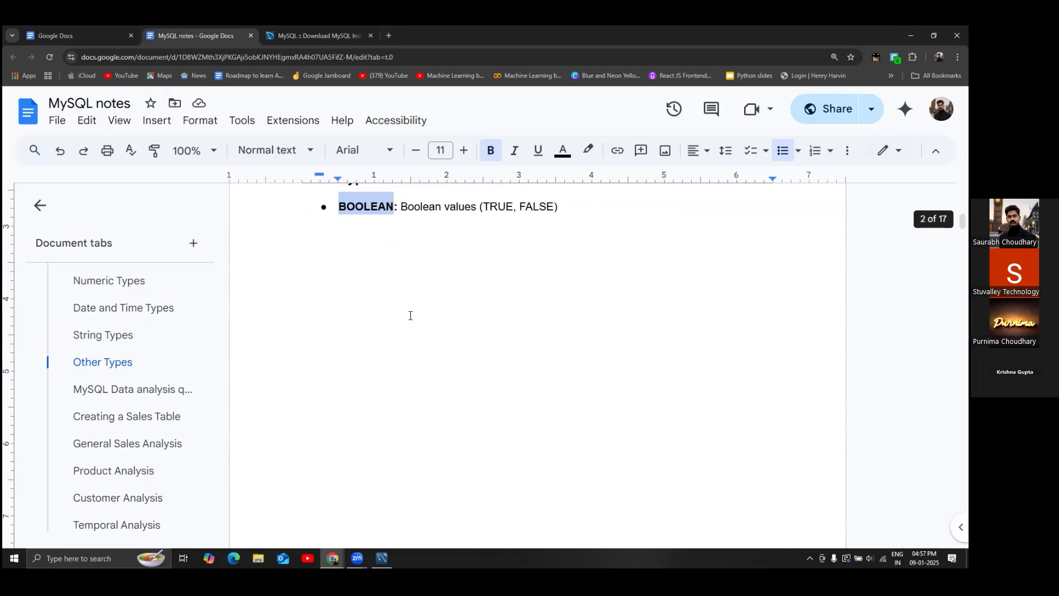
{"action": "scroll", "coordinate": [410, 315], "scroll_direction": "up", "scroll_amount": 15}
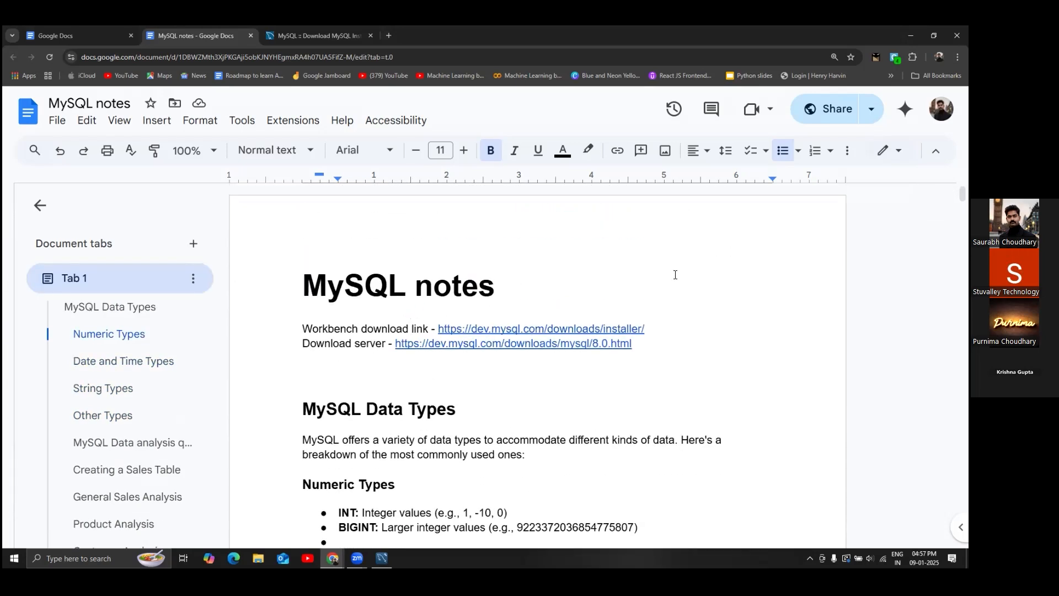
{"action": "scroll", "coordinate": [524, 328], "scroll_direction": "down", "scroll_amount": 15}
{"action": "scroll", "coordinate": [524, 328], "scroll_direction": "down", "scroll_amount": 8}
{"action": "scroll", "coordinate": [425, 346], "scroll_direction": "down", "scroll_amount": 4}
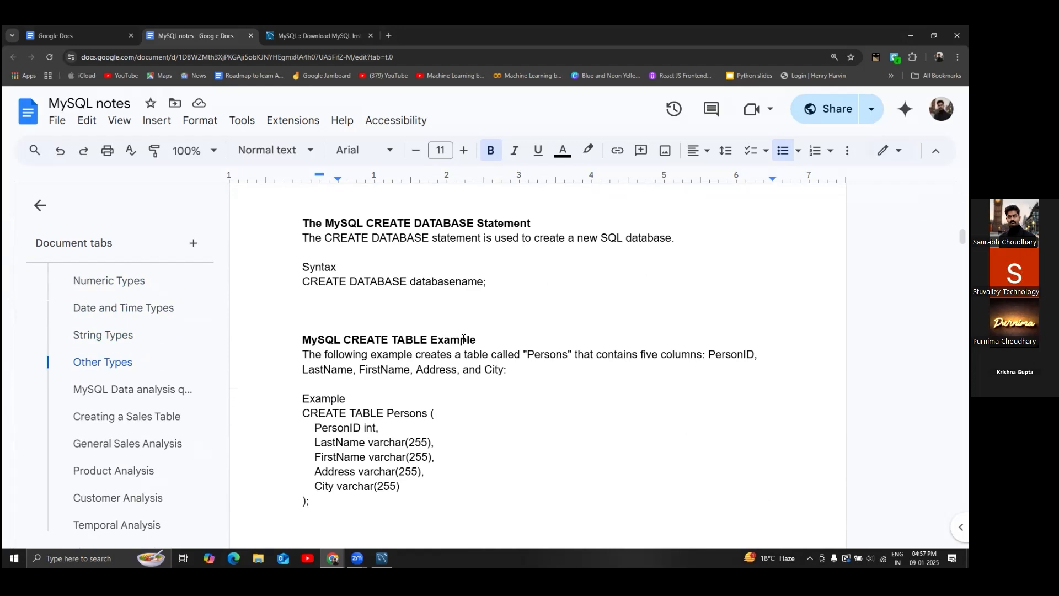
{"action": "scroll", "coordinate": [464, 340], "scroll_direction": "down", "scroll_amount": 8}
{"action": "scroll", "coordinate": [464, 339], "scroll_direction": "down", "scroll_amount": 8}
{"action": "scroll", "coordinate": [464, 337], "scroll_direction": "up", "scroll_amount": 5}
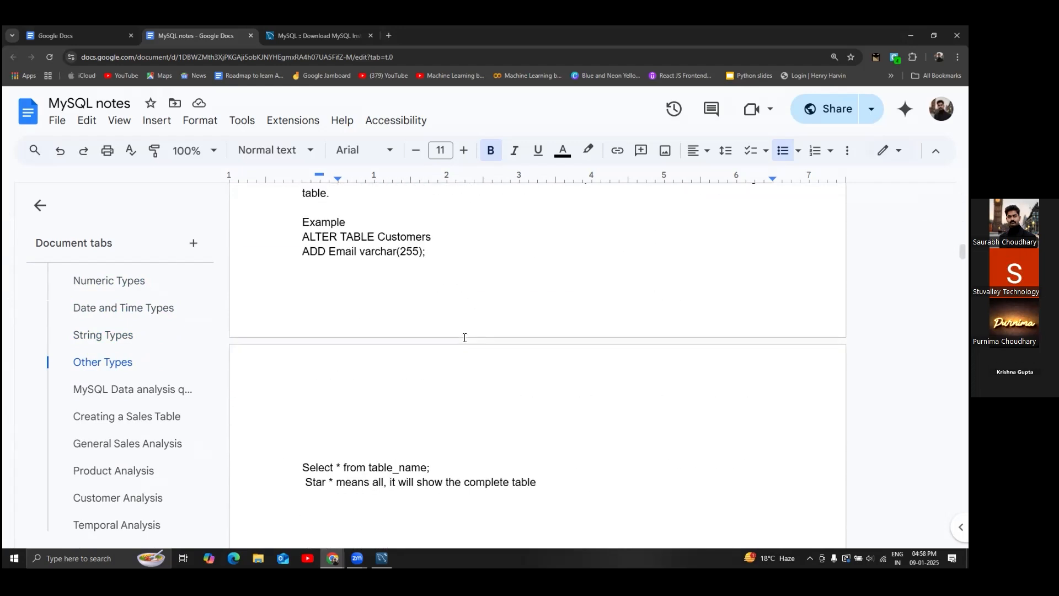
{"action": "scroll", "coordinate": [465, 338], "scroll_direction": "up", "scroll_amount": 5}
{"action": "key", "text": "alt+Tab"}
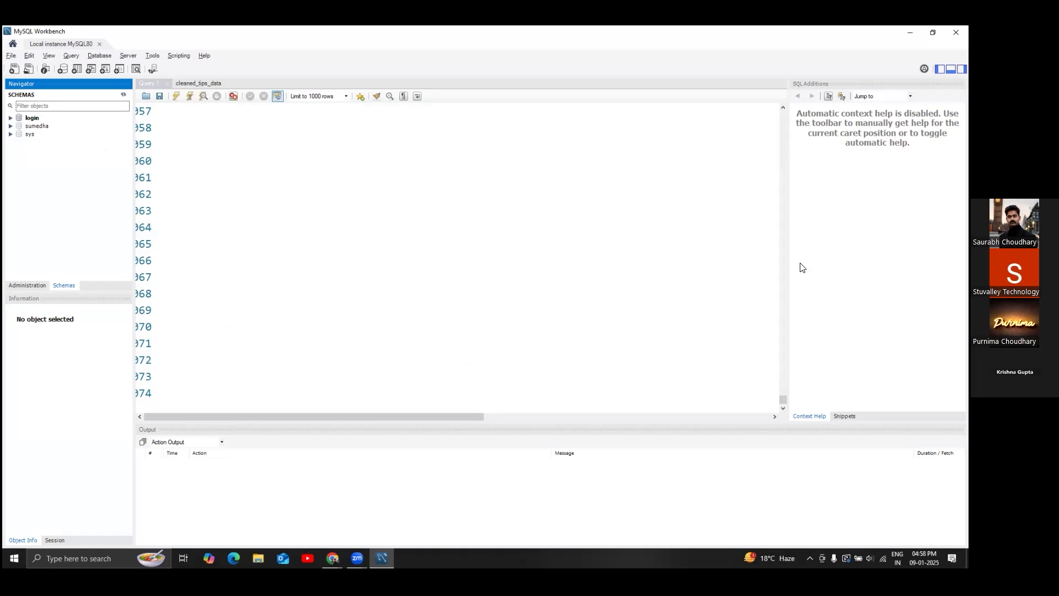
{"action": "key", "text": "alt+Tab"}
{"action": "scroll", "coordinate": [466, 291], "scroll_direction": "up", "scroll_amount": 10}
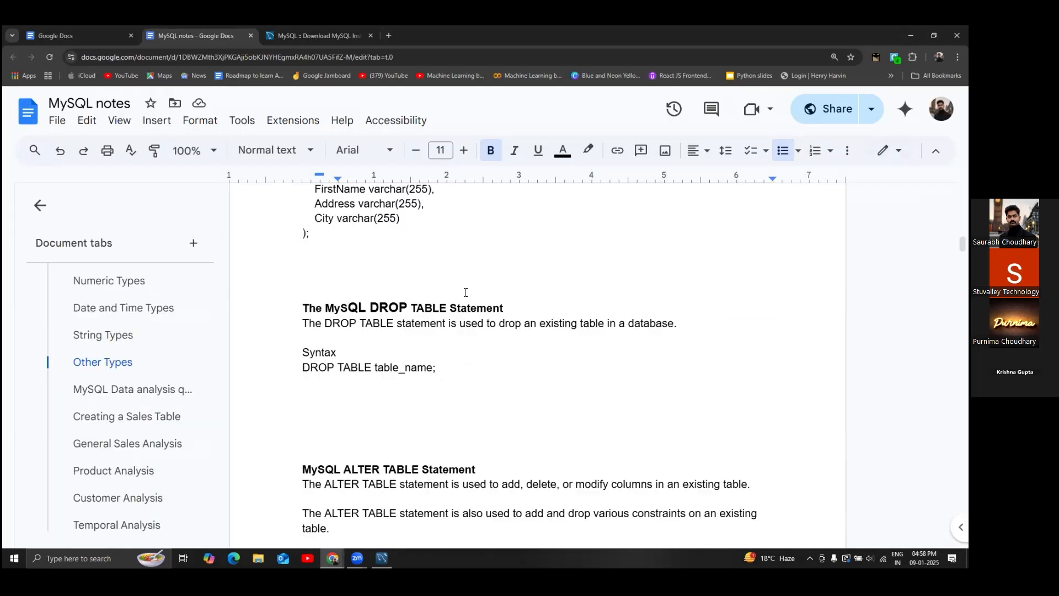
{"action": "scroll", "coordinate": [466, 294], "scroll_direction": "up", "scroll_amount": 4}
{"action": "scroll", "coordinate": [466, 294], "scroll_direction": "down", "scroll_amount": 8}
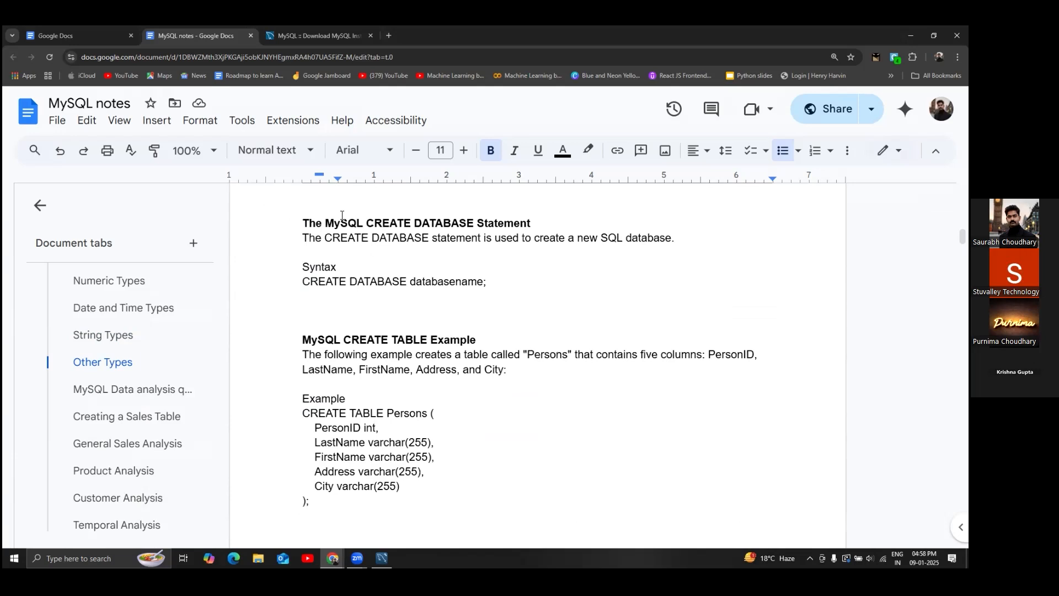
{"action": "scroll", "coordinate": [424, 467], "scroll_direction": "down", "scroll_amount": 6}
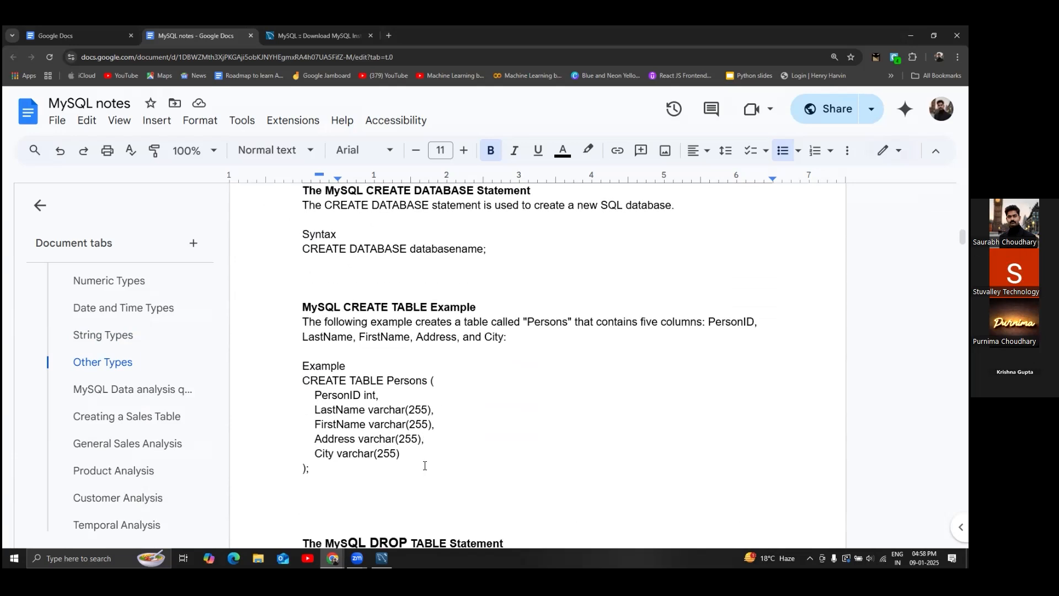
{"action": "scroll", "coordinate": [425, 465], "scroll_direction": "down", "scroll_amount": 4}
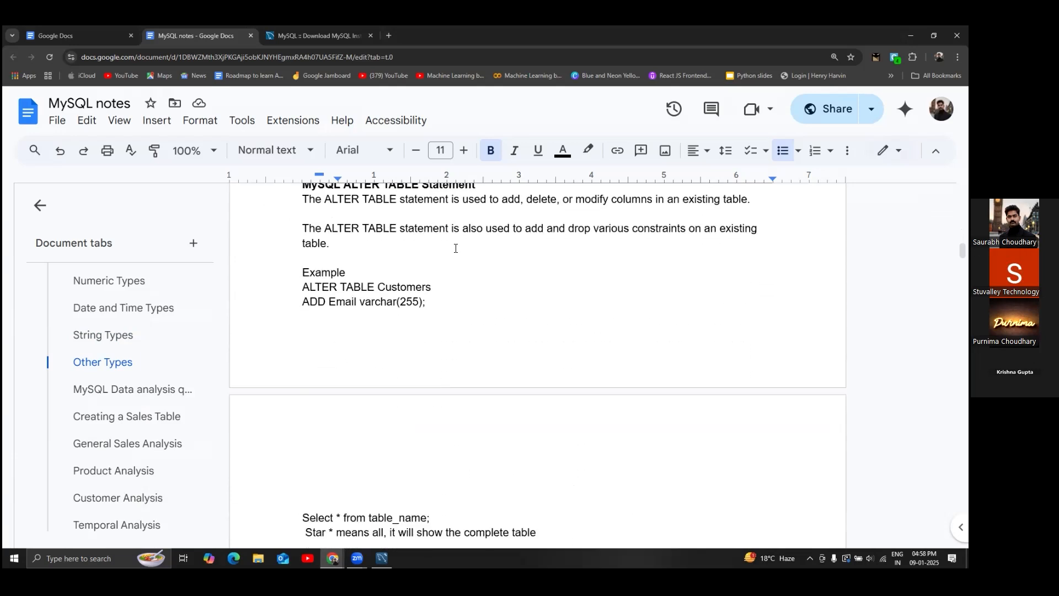
{"action": "left_click", "coordinate": [239, 57]}
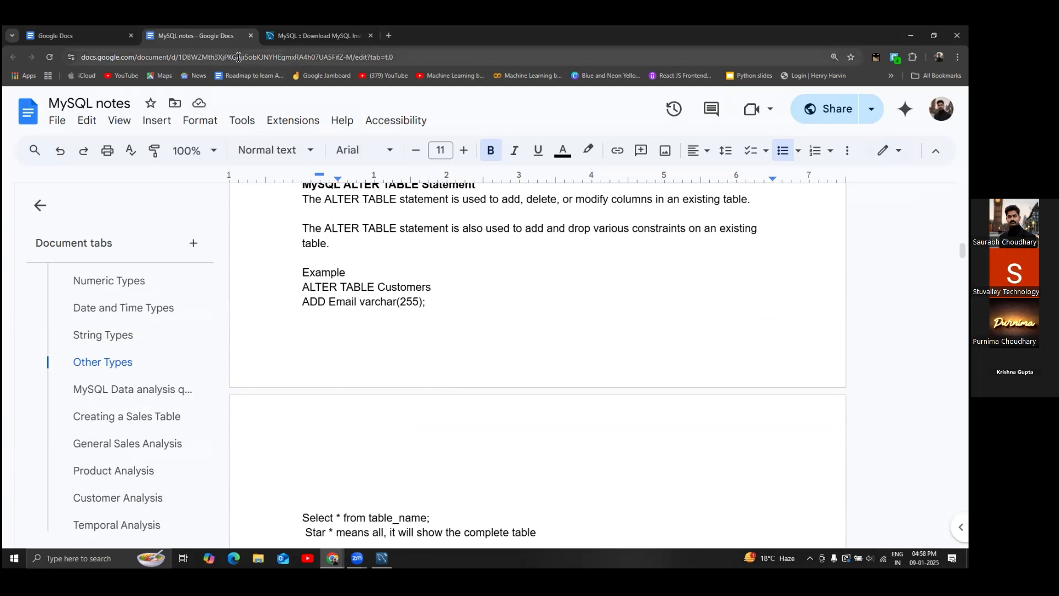
{"action": "left_click", "coordinate": [436, 313]}
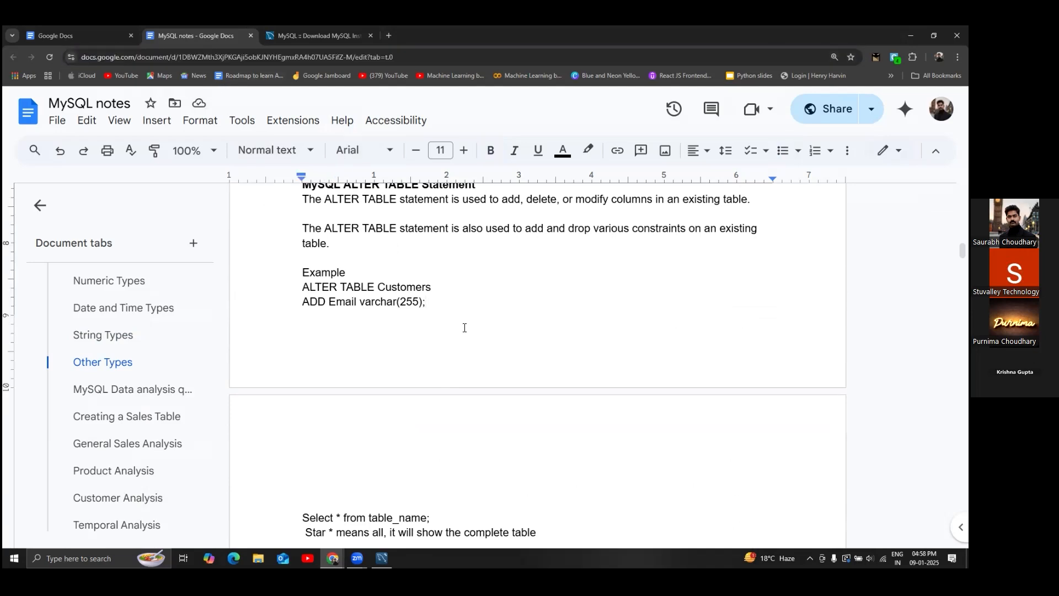
{"action": "scroll", "coordinate": [513, 285], "scroll_direction": "up", "scroll_amount": 3}
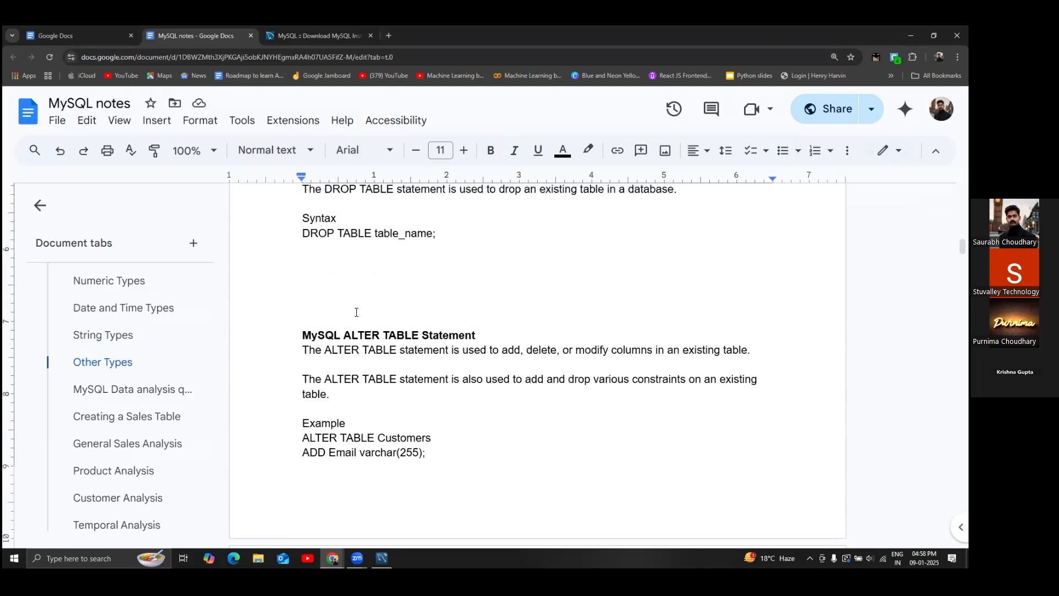
{"action": "left_click_drag", "start_coordinate": [361, 309], "coordinate": [456, 436]}
{"action": "left_click", "coordinate": [463, 438]}
{"action": "scroll", "coordinate": [462, 438], "scroll_direction": "up", "scroll_amount": 4}
{"action": "scroll", "coordinate": [462, 436], "scroll_direction": "down", "scroll_amount": 12}
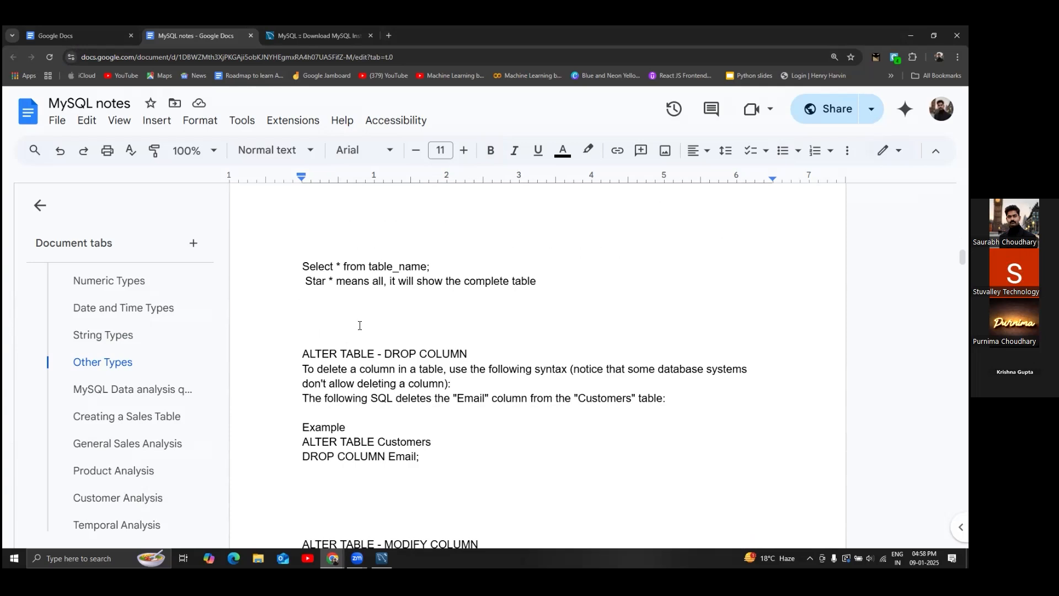
{"action": "scroll", "coordinate": [362, 326], "scroll_direction": "down", "scroll_amount": 2}
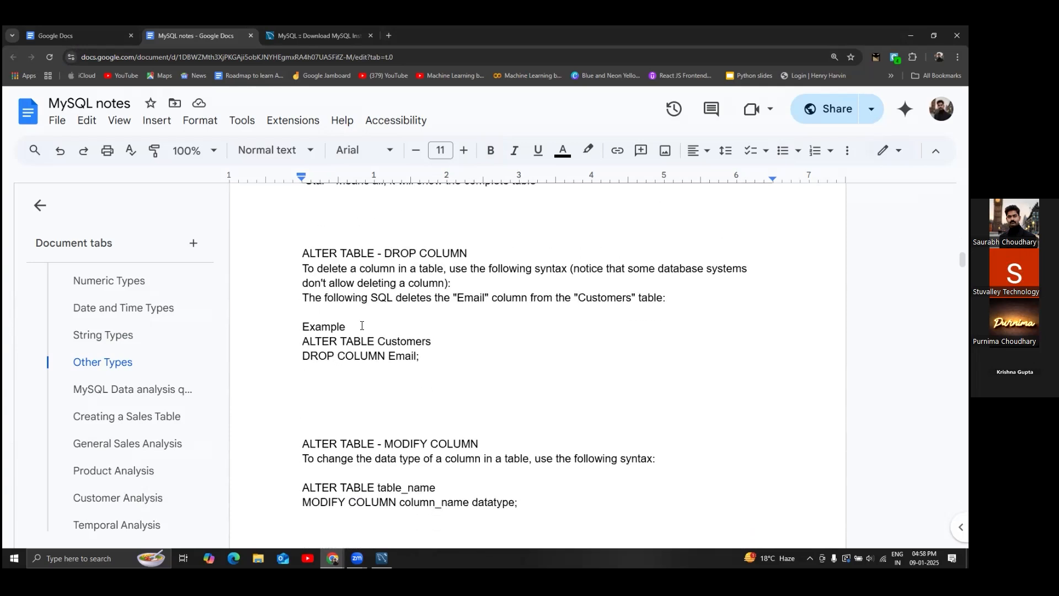
{"action": "scroll", "coordinate": [362, 326], "scroll_direction": "down", "scroll_amount": 11}
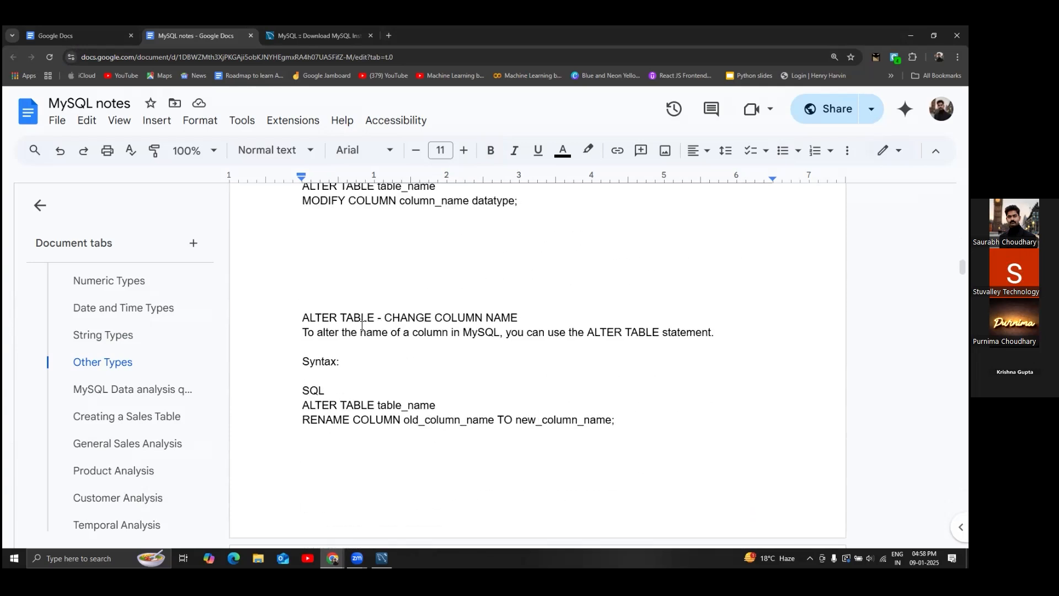
{"action": "scroll", "coordinate": [362, 326], "scroll_direction": "down", "scroll_amount": 10}
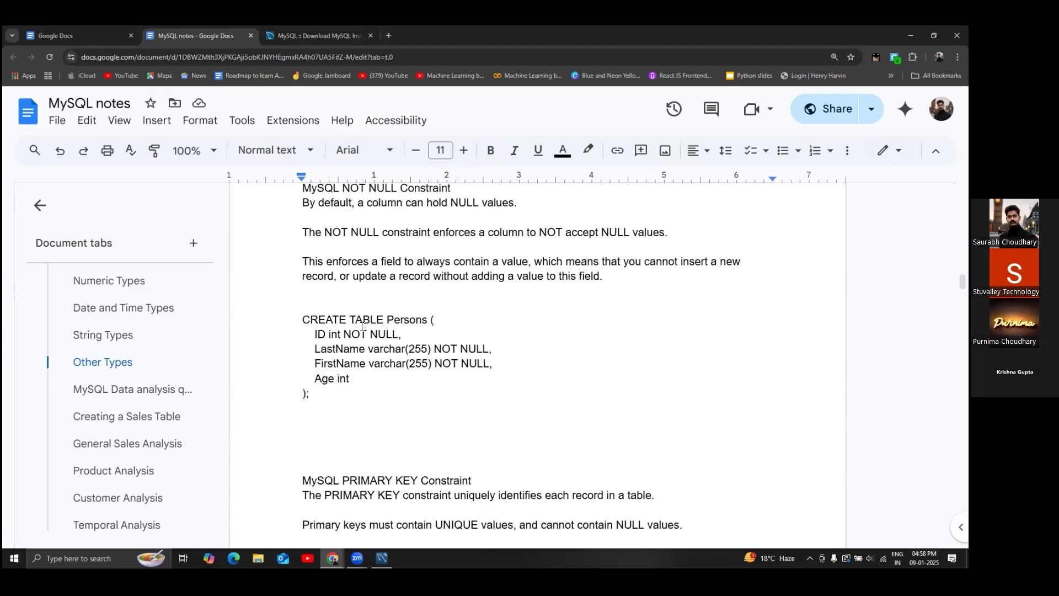
{"action": "scroll", "coordinate": [362, 326], "scroll_direction": "down", "scroll_amount": 10}
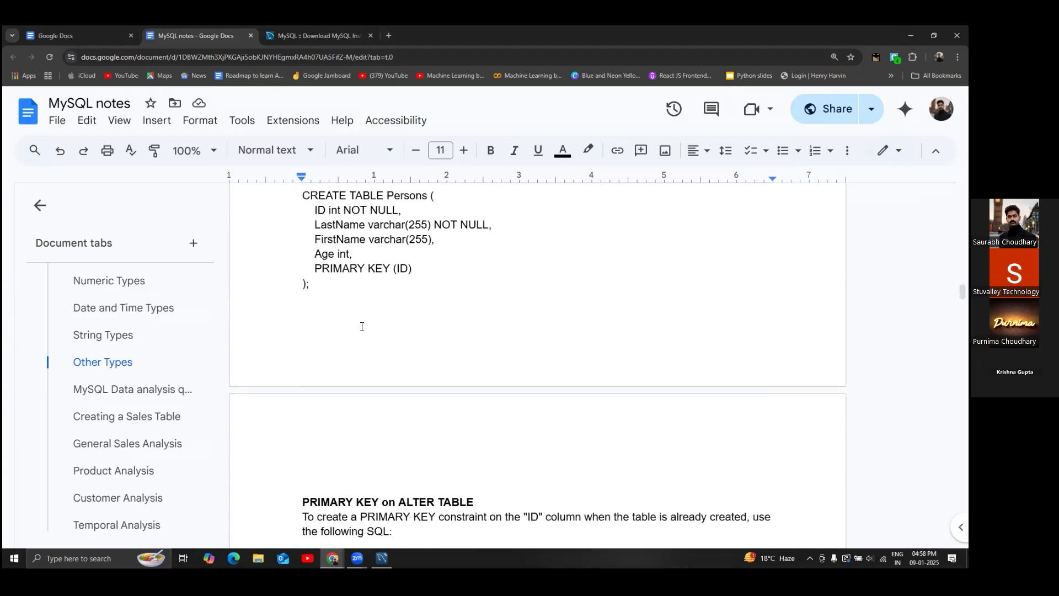
{"action": "scroll", "coordinate": [363, 327], "scroll_direction": "down", "scroll_amount": 4}
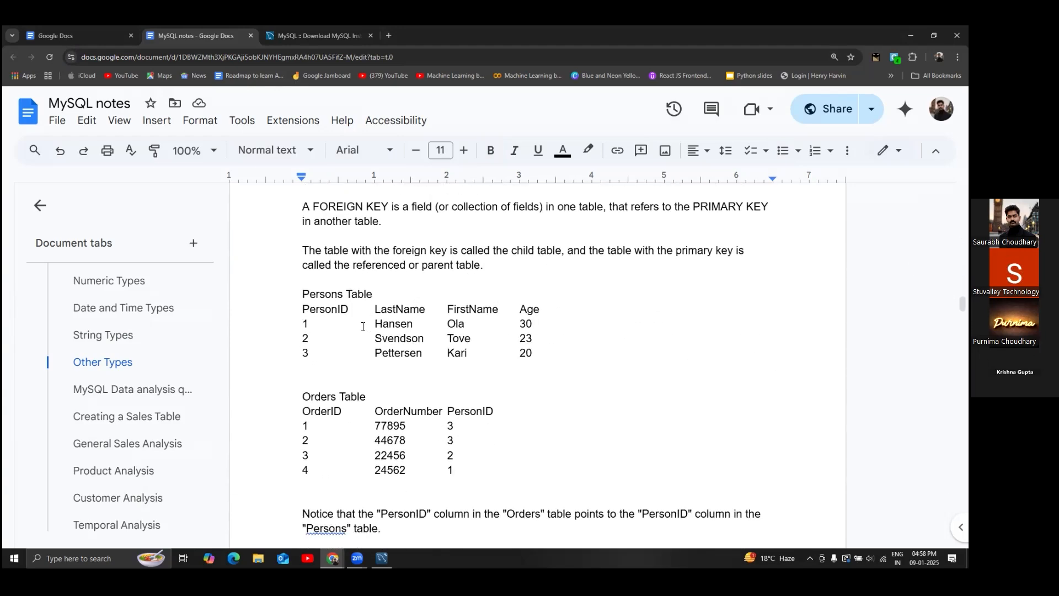
{"action": "scroll", "coordinate": [363, 327], "scroll_direction": "up", "scroll_amount": 7}
{"action": "scroll", "coordinate": [363, 326], "scroll_direction": "up", "scroll_amount": 20}
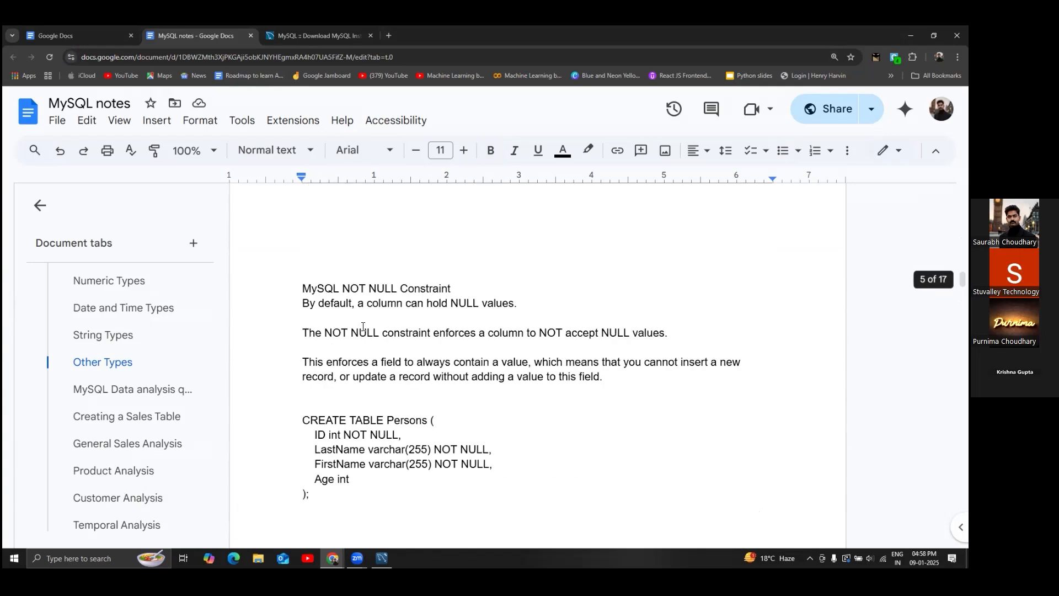
{"action": "scroll", "coordinate": [363, 327], "scroll_direction": "up", "scroll_amount": 15}
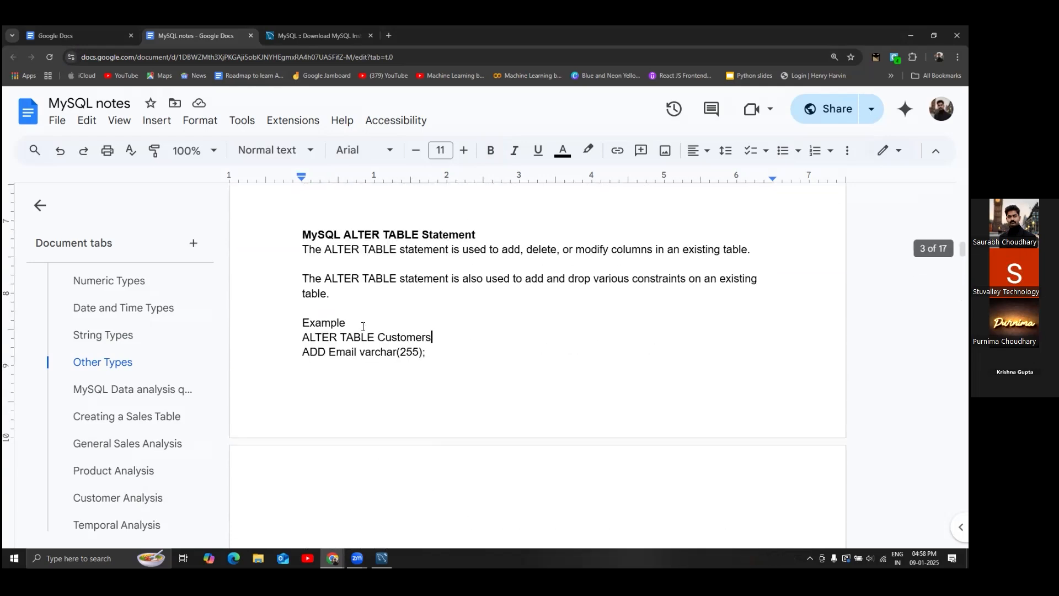
{"action": "scroll", "coordinate": [363, 327], "scroll_direction": "up", "scroll_amount": 15}
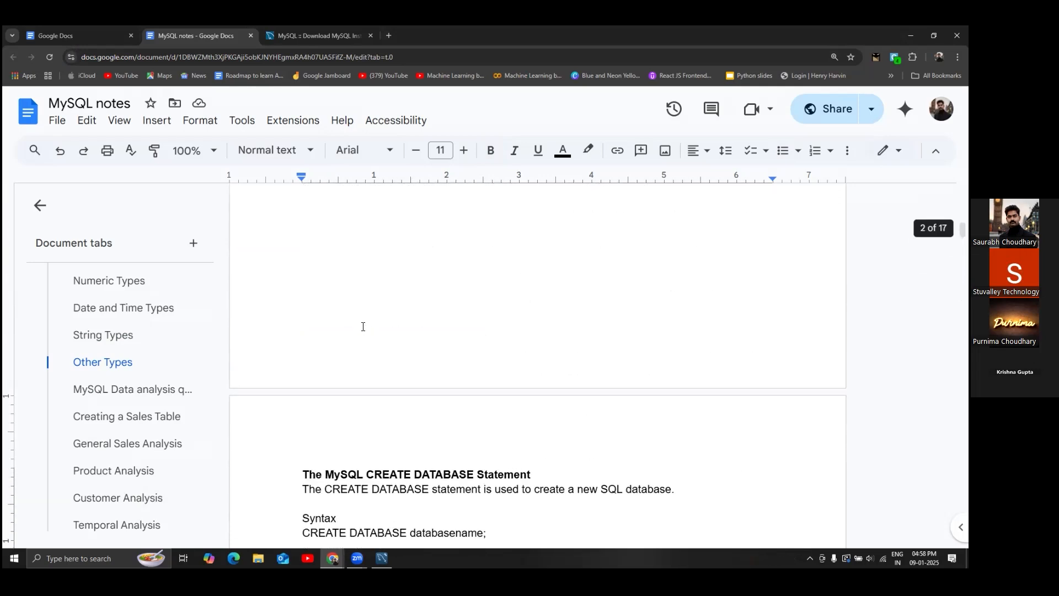
{"action": "scroll", "coordinate": [363, 327], "scroll_direction": "down", "scroll_amount": 10}
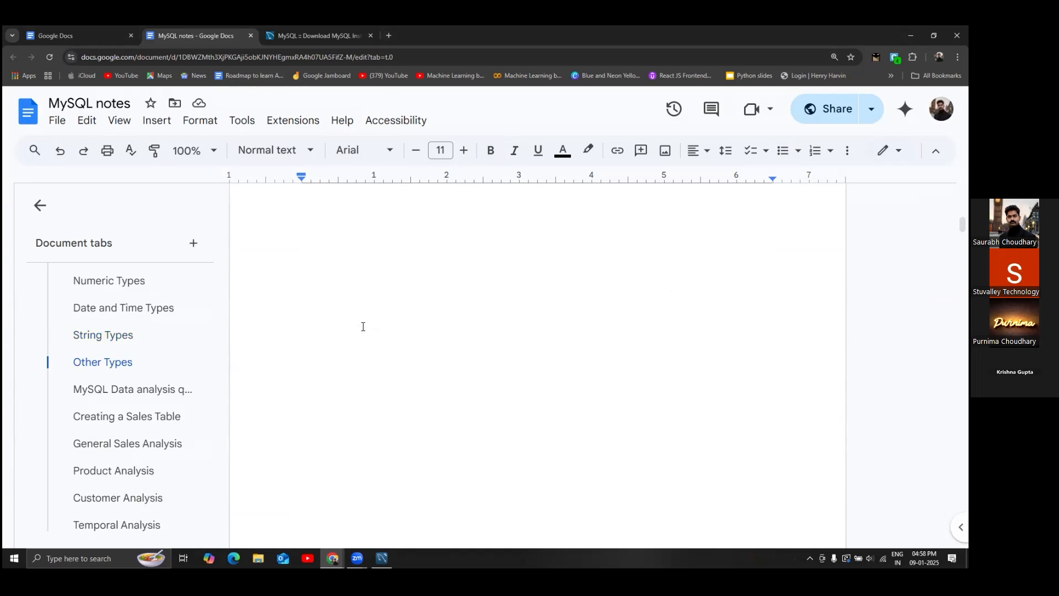
{"action": "scroll", "coordinate": [363, 328], "scroll_direction": "up", "scroll_amount": 1}
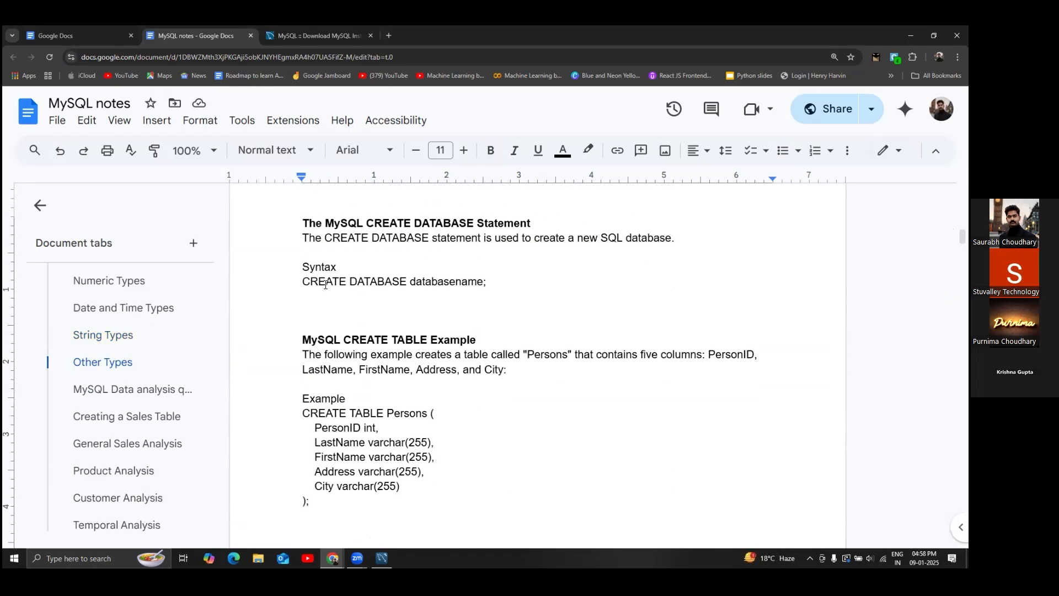
{"action": "left_click_drag", "start_coordinate": [303, 281], "coordinate": [513, 283]}
{"action": "left_click", "coordinate": [513, 290]}
{"action": "scroll", "coordinate": [513, 290], "scroll_direction": "down", "scroll_amount": 2}
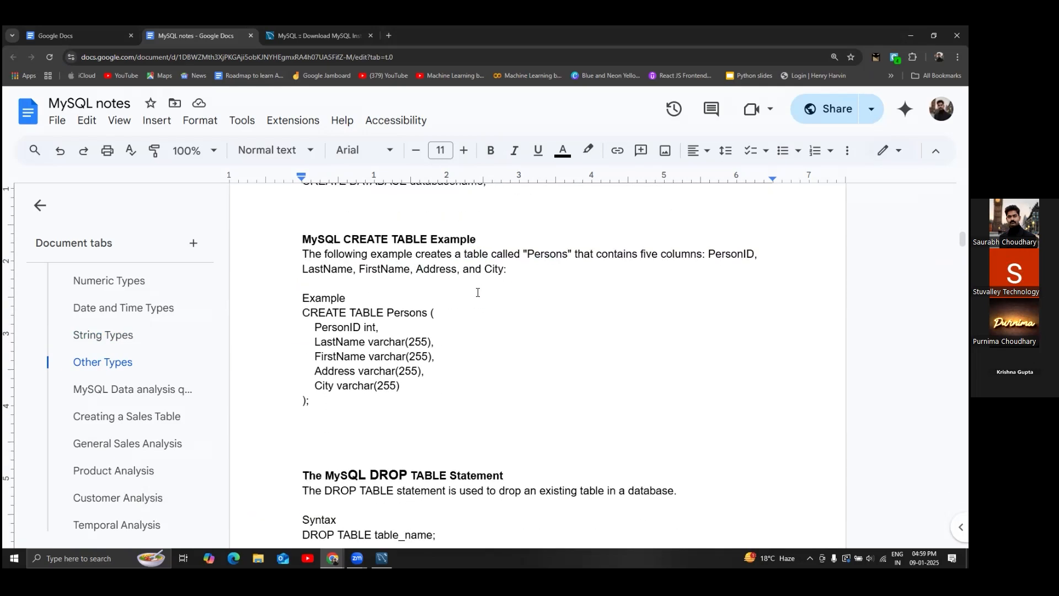
{"action": "left_click_drag", "start_coordinate": [302, 239], "coordinate": [507, 241]}
{"action": "left_click", "coordinate": [507, 241]}
{"action": "left_click_drag", "start_coordinate": [302, 314], "coordinate": [329, 402]}
{"action": "left_click", "coordinate": [358, 397]}
{"action": "scroll", "coordinate": [357, 353], "scroll_direction": "down", "scroll_amount": 5}
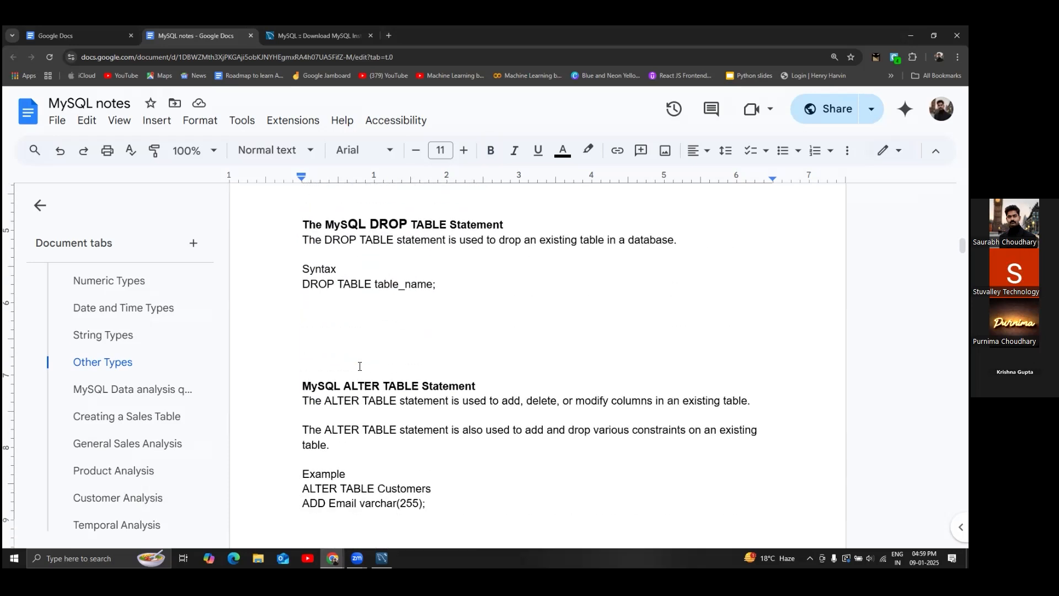
{"action": "scroll", "coordinate": [356, 325], "scroll_direction": "down", "scroll_amount": 8}
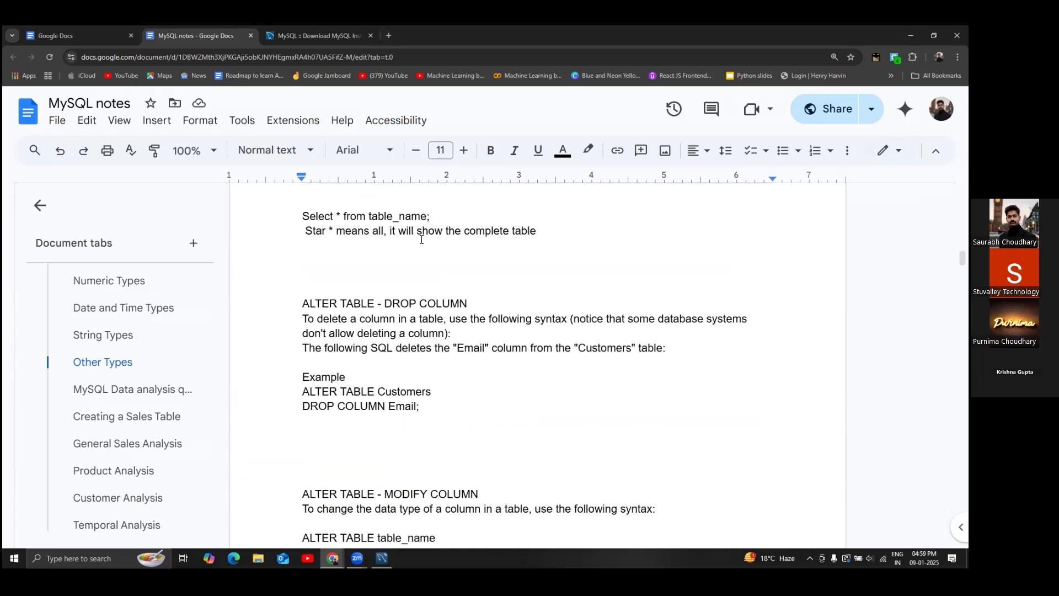
{"action": "scroll", "coordinate": [342, 308], "scroll_direction": "down", "scroll_amount": 5}
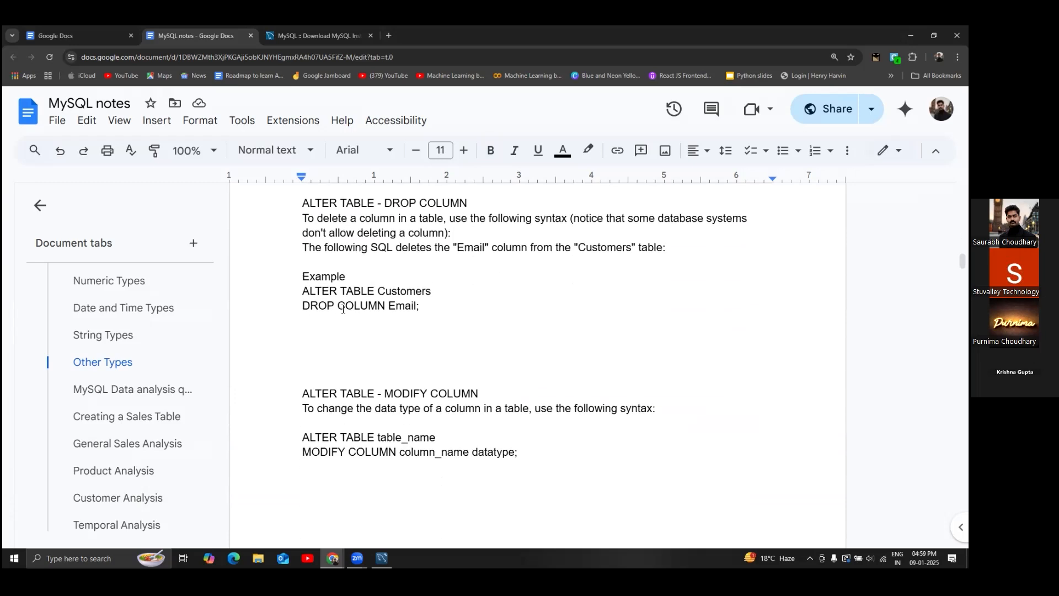
{"action": "scroll", "coordinate": [342, 309], "scroll_direction": "down", "scroll_amount": 15}
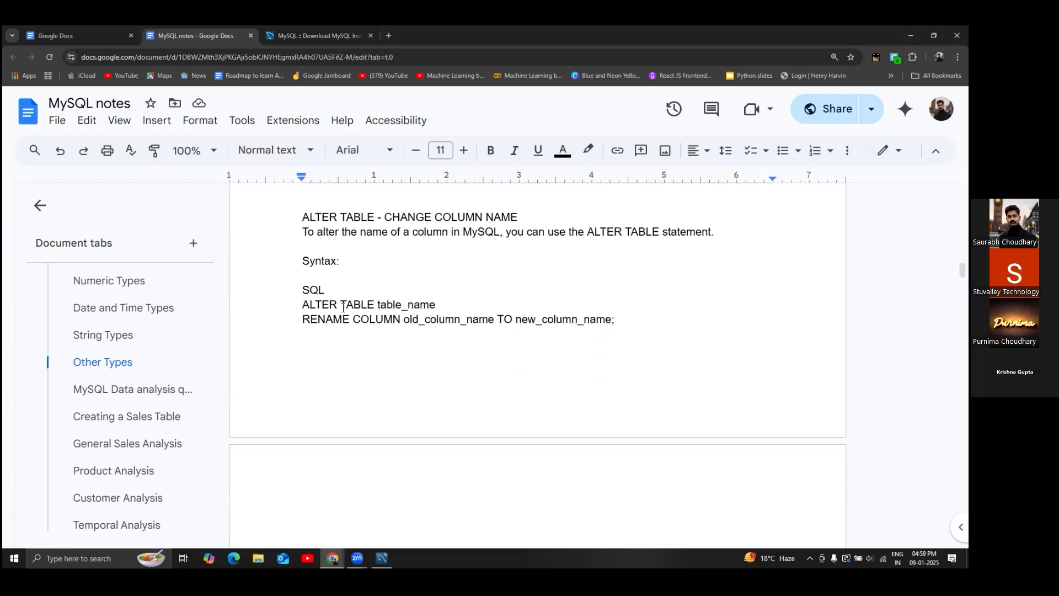
{"action": "scroll", "coordinate": [343, 308], "scroll_direction": "up", "scroll_amount": 3}
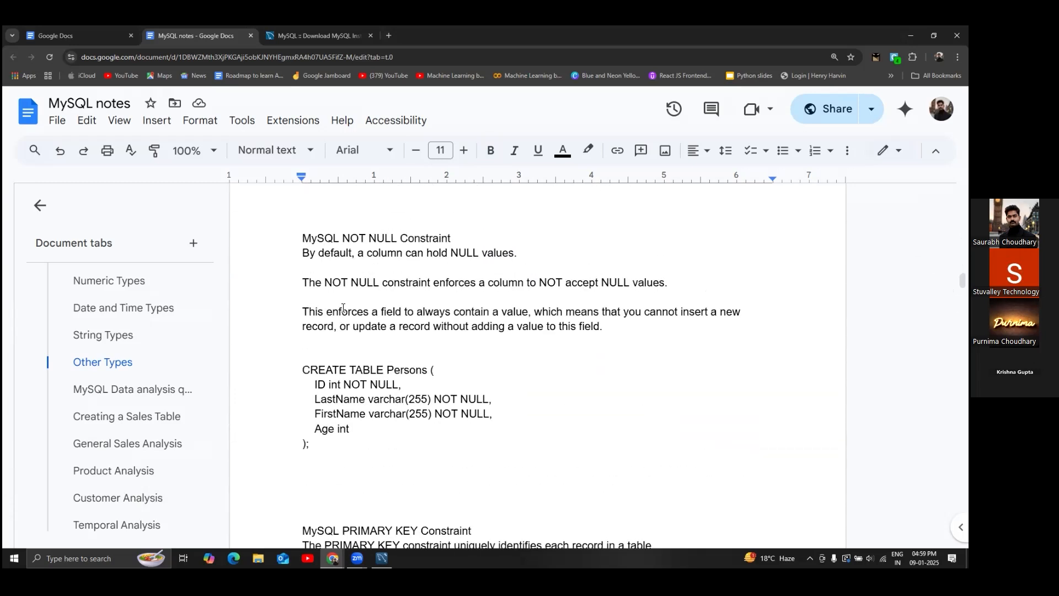
{"action": "scroll", "coordinate": [343, 308], "scroll_direction": "down", "scroll_amount": 5}
{"action": "scroll", "coordinate": [343, 308], "scroll_direction": "down", "scroll_amount": 16}
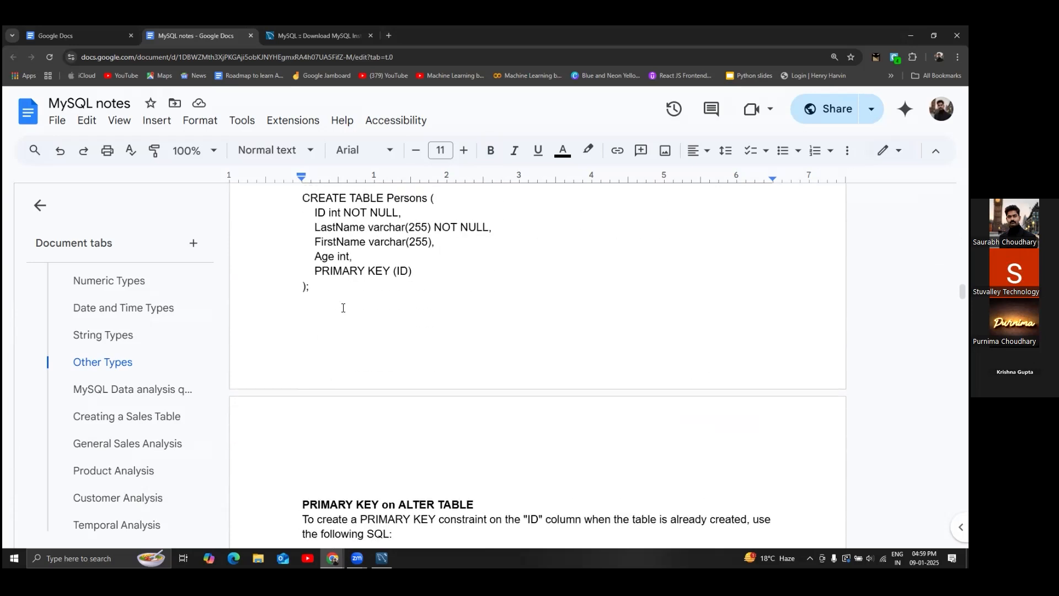
{"action": "scroll", "coordinate": [343, 308], "scroll_direction": "down", "scroll_amount": 14}
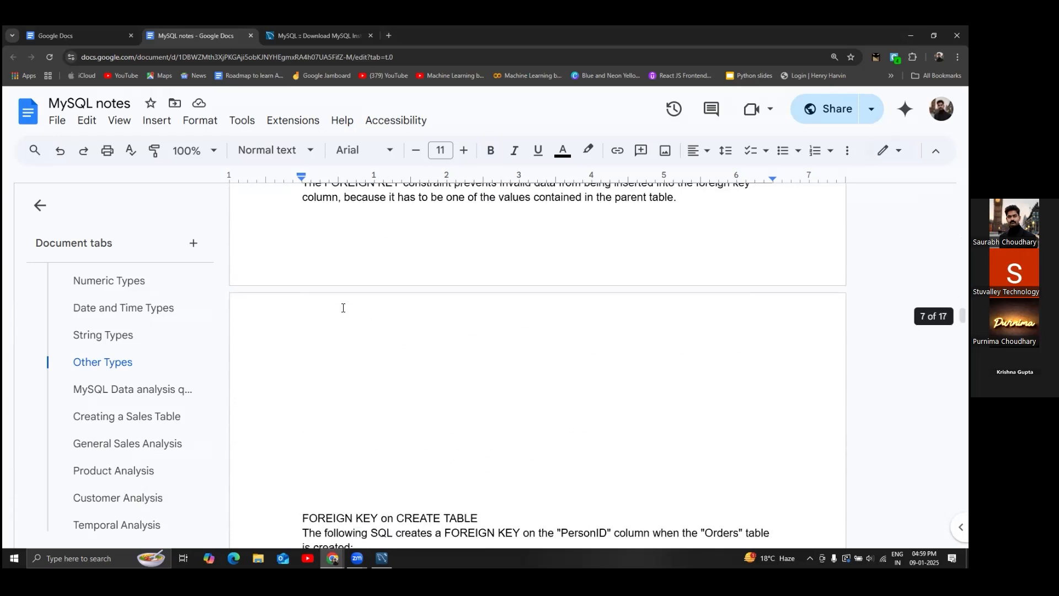
{"action": "scroll", "coordinate": [343, 308], "scroll_direction": "down", "scroll_amount": 9}
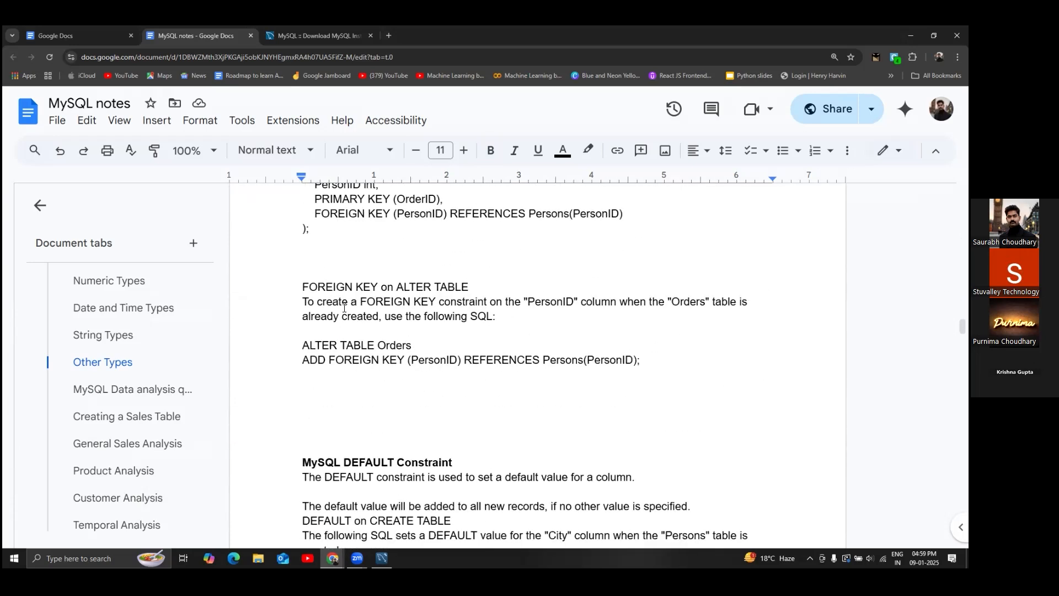
{"action": "scroll", "coordinate": [343, 308], "scroll_direction": "down", "scroll_amount": 9}
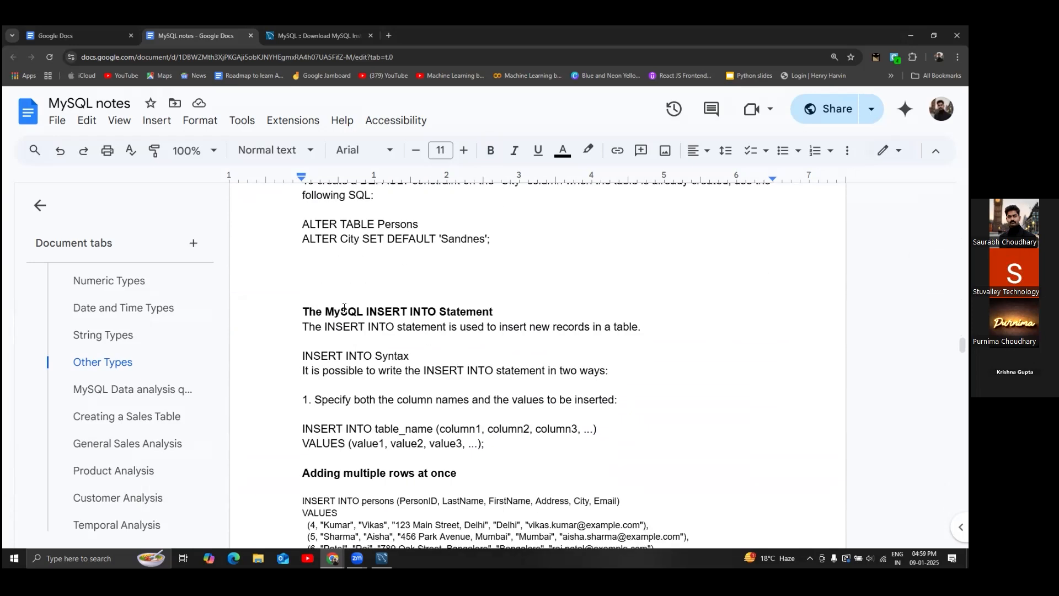
{"action": "scroll", "coordinate": [344, 308], "scroll_direction": "down", "scroll_amount": 4}
{"action": "scroll", "coordinate": [344, 308], "scroll_direction": "up", "scroll_amount": 5}
{"action": "scroll", "coordinate": [343, 308], "scroll_direction": "down", "scroll_amount": 5}
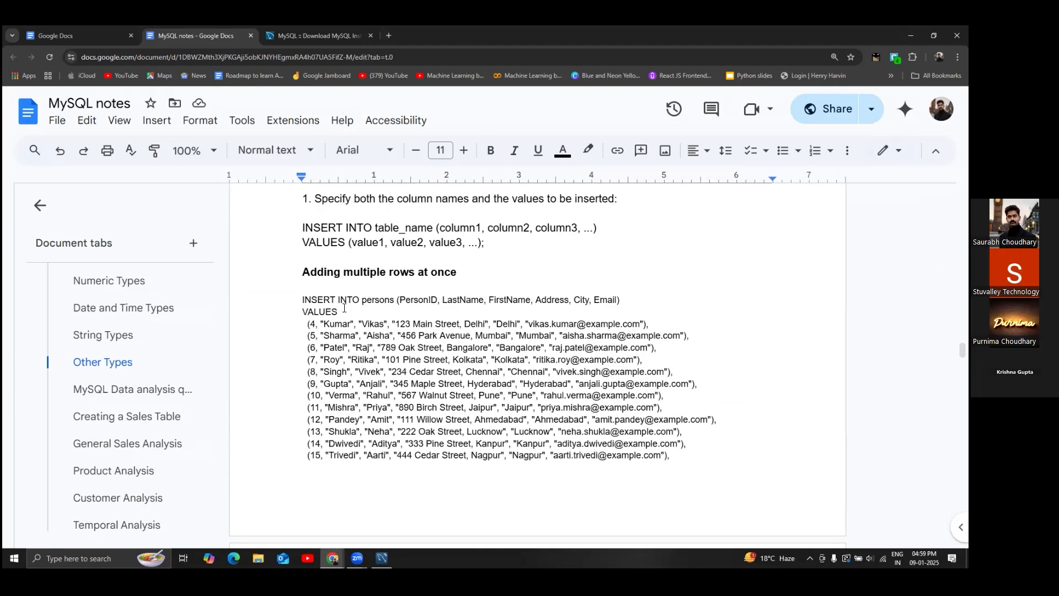
{"action": "scroll", "coordinate": [343, 308], "scroll_direction": "up", "scroll_amount": 4}
{"action": "scroll", "coordinate": [343, 308], "scroll_direction": "up", "scroll_amount": 2}
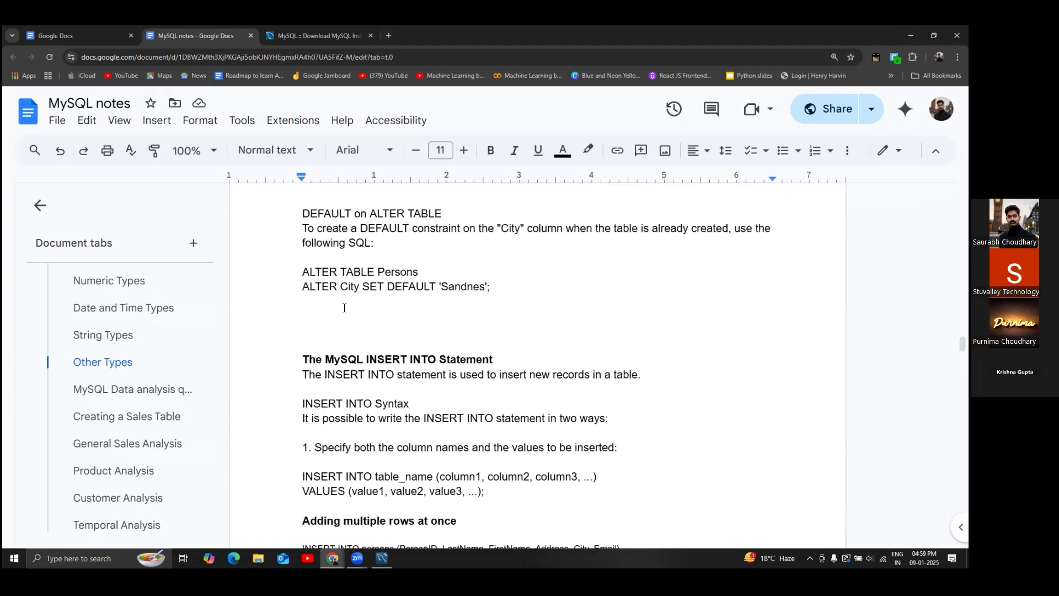
{"action": "scroll", "coordinate": [344, 308], "scroll_direction": "up", "scroll_amount": 20}
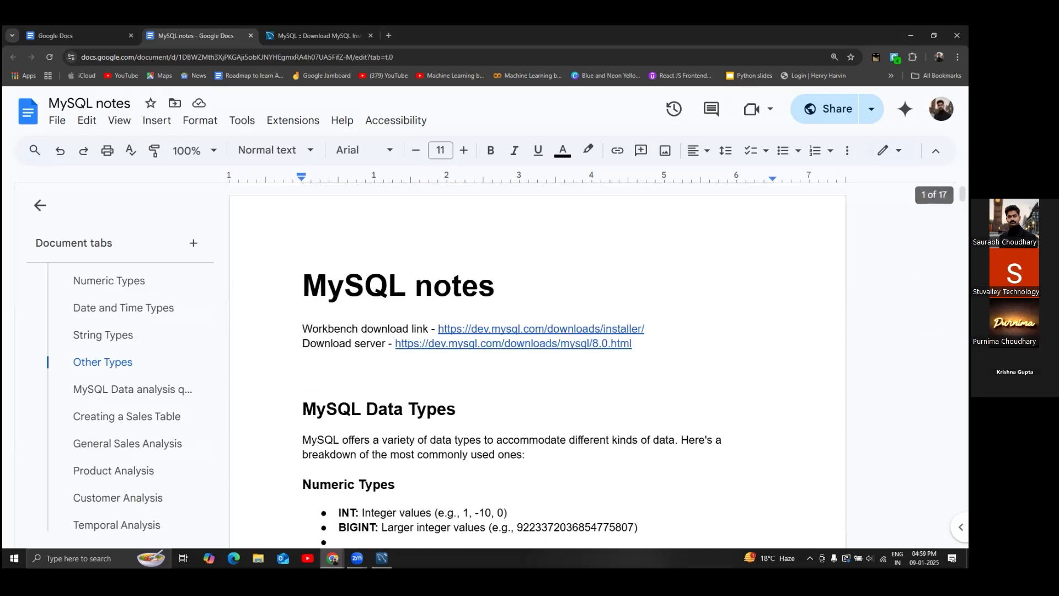
{"action": "scroll", "coordinate": [472, 384], "scroll_direction": "down", "scroll_amount": 1}
{"action": "scroll", "coordinate": [471, 384], "scroll_direction": "down", "scroll_amount": 15}
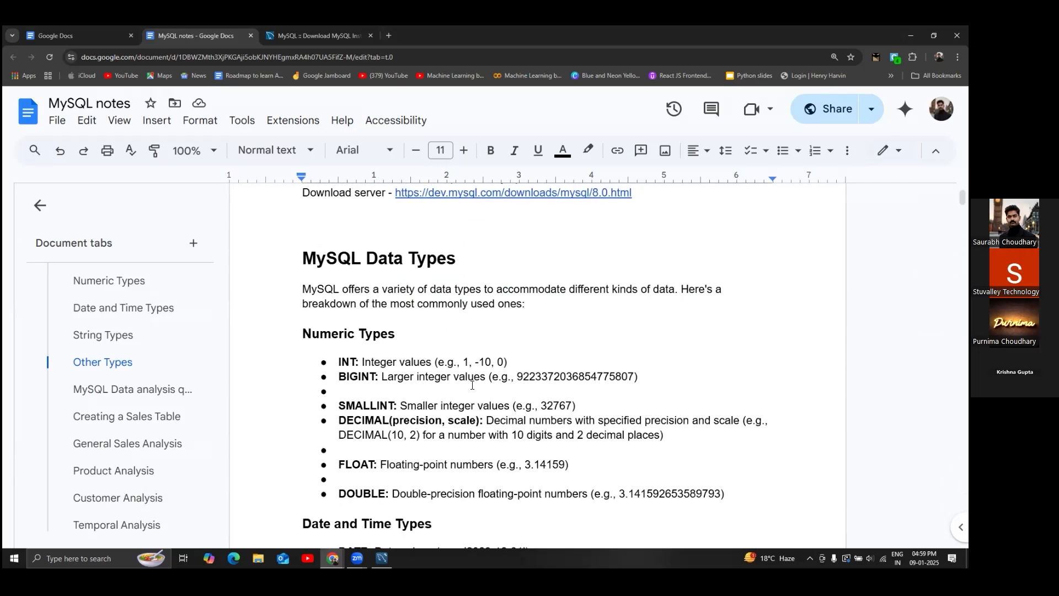
{"action": "scroll", "coordinate": [472, 385], "scroll_direction": "down", "scroll_amount": 2}
{"action": "scroll", "coordinate": [472, 385], "scroll_direction": "up", "scroll_amount": 5}
{"action": "scroll", "coordinate": [402, 298], "scroll_direction": "up", "scroll_amount": 5}
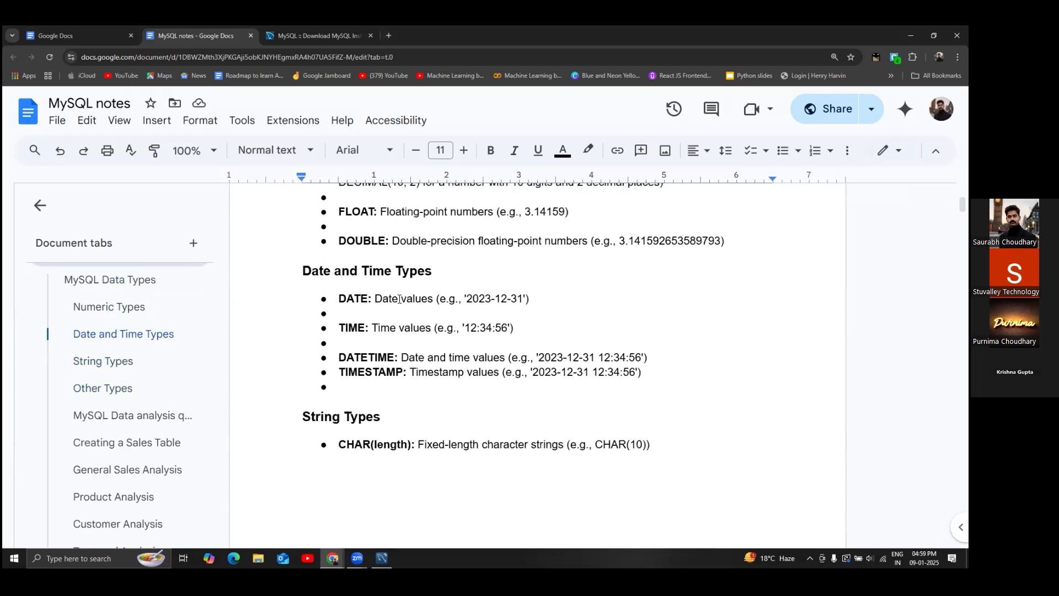
{"action": "left_click_drag", "start_coordinate": [662, 284], "coordinate": [327, 253]}
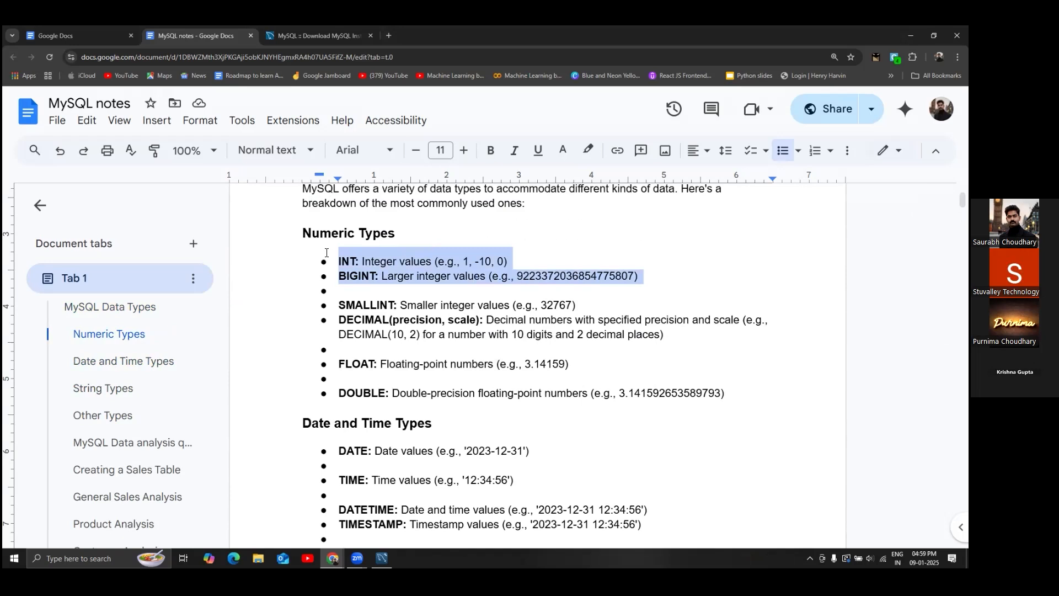
{"action": "left_click", "coordinate": [420, 82]}
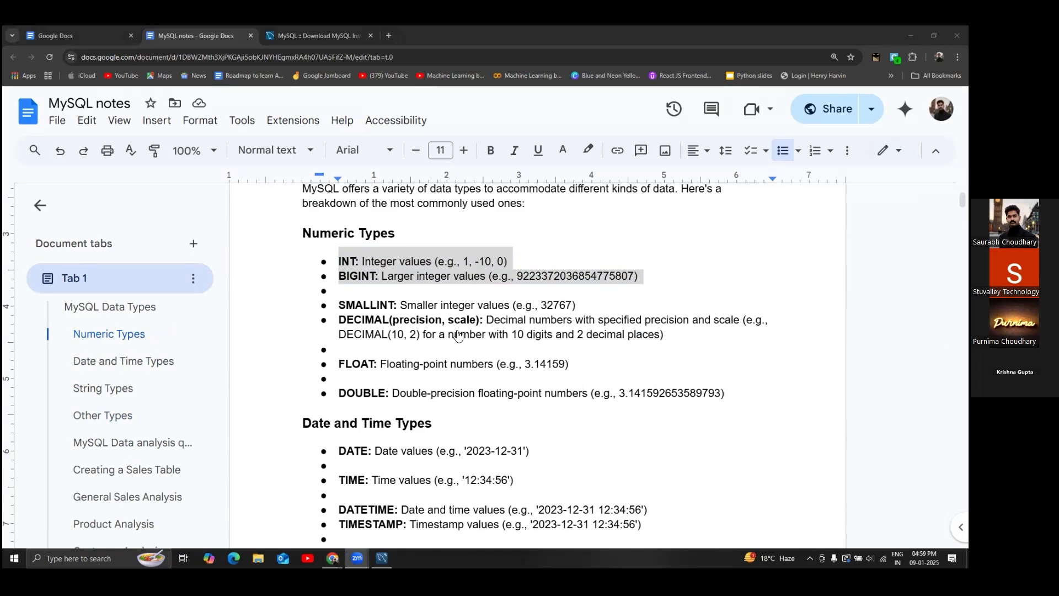
{"action": "left_click", "coordinate": [400, 320]}
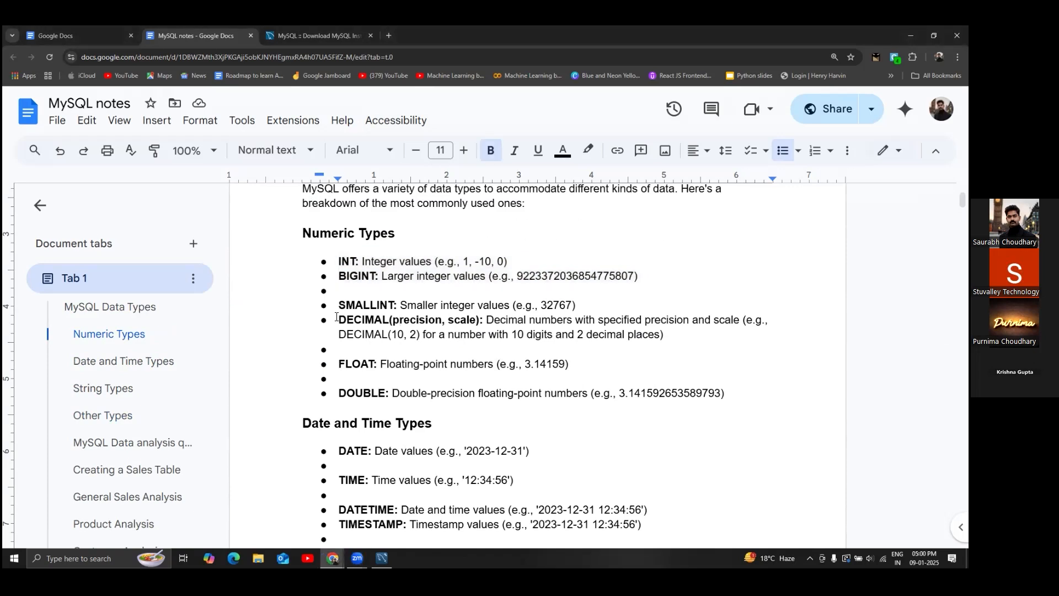
{"action": "left_click_drag", "start_coordinate": [341, 318], "coordinate": [578, 336]}
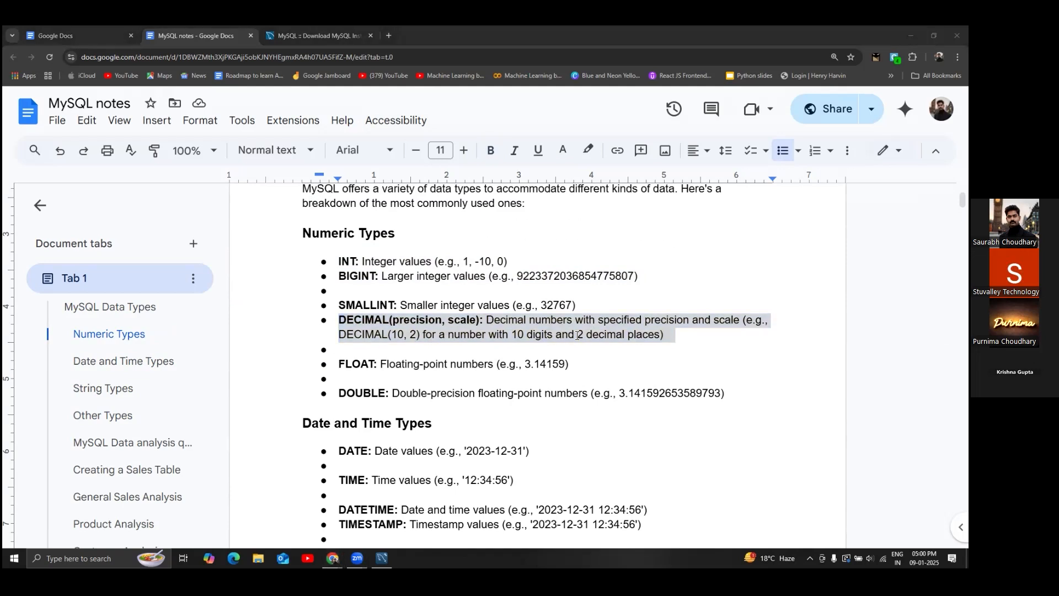
{"action": "left_click_drag", "start_coordinate": [575, 367], "coordinate": [299, 363]}
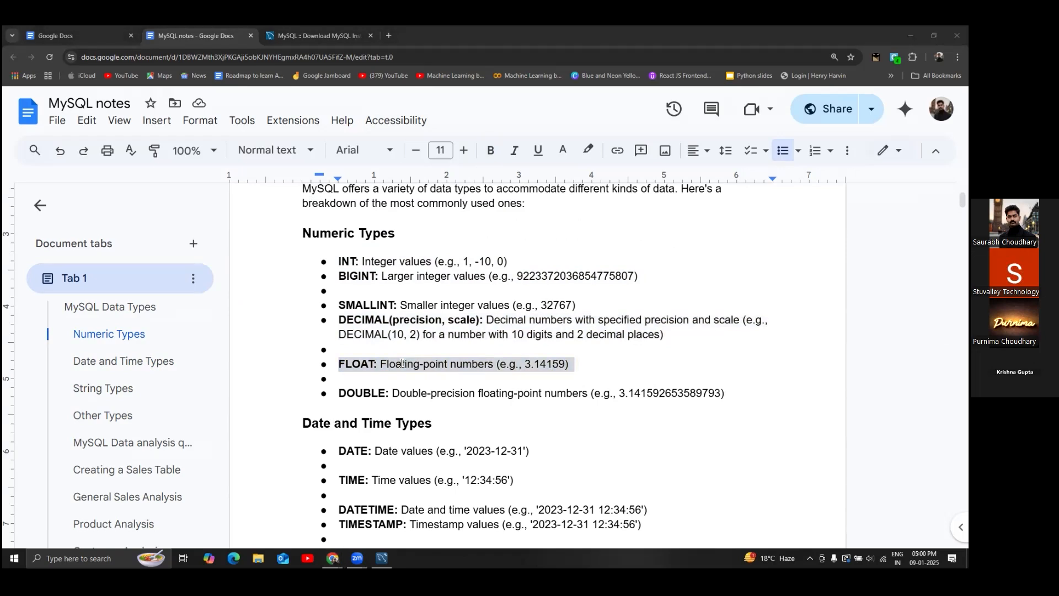
{"action": "scroll", "coordinate": [397, 324], "scroll_direction": "down", "scroll_amount": 4}
{"action": "left_click", "coordinate": [386, 265]}
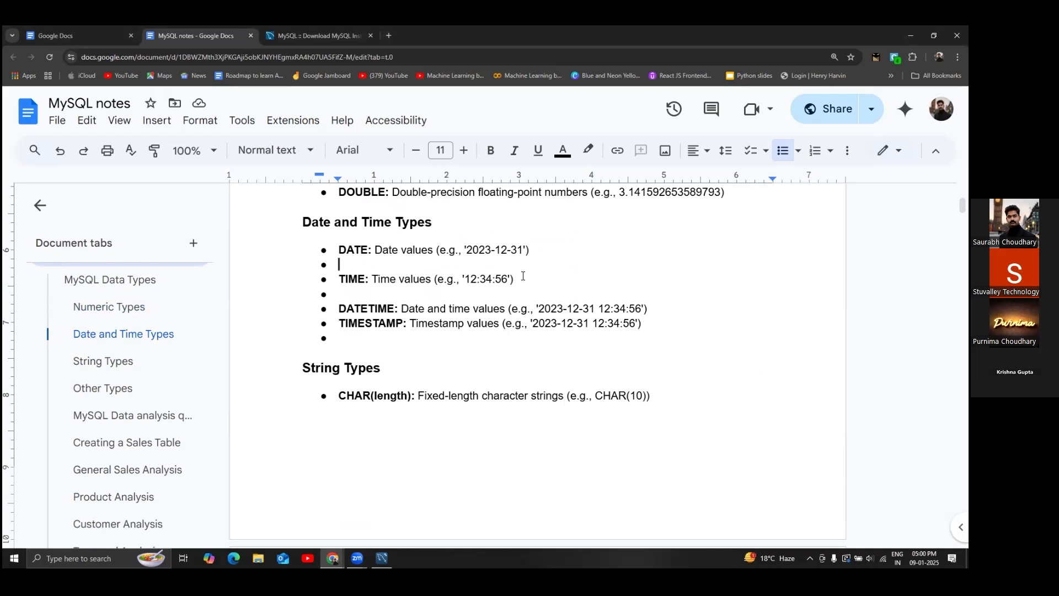
{"action": "left_click_drag", "start_coordinate": [522, 279], "coordinate": [337, 251]}
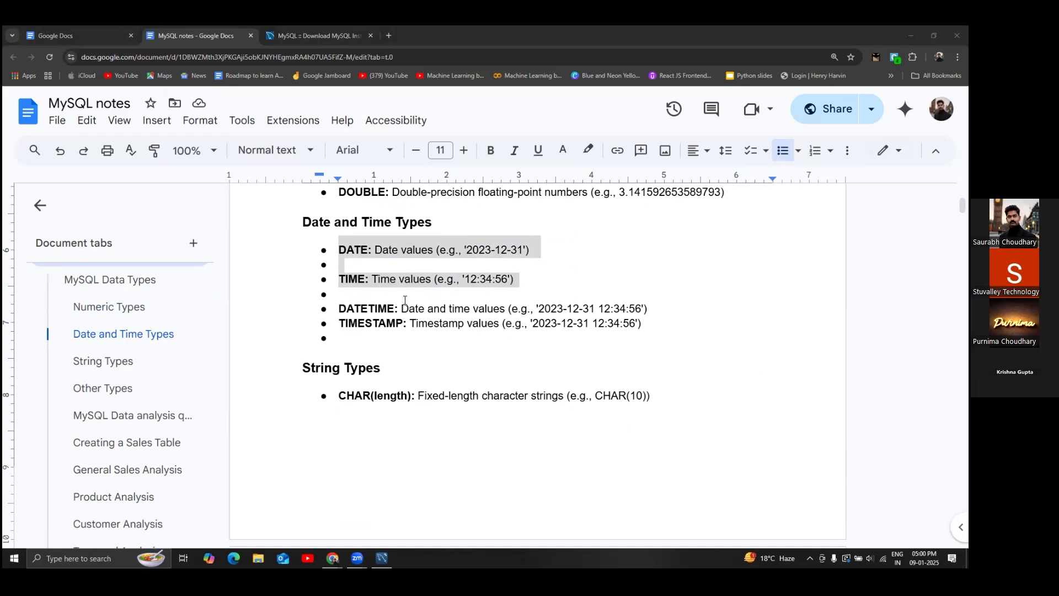
{"action": "scroll", "coordinate": [380, 288], "scroll_direction": "down", "scroll_amount": 3}
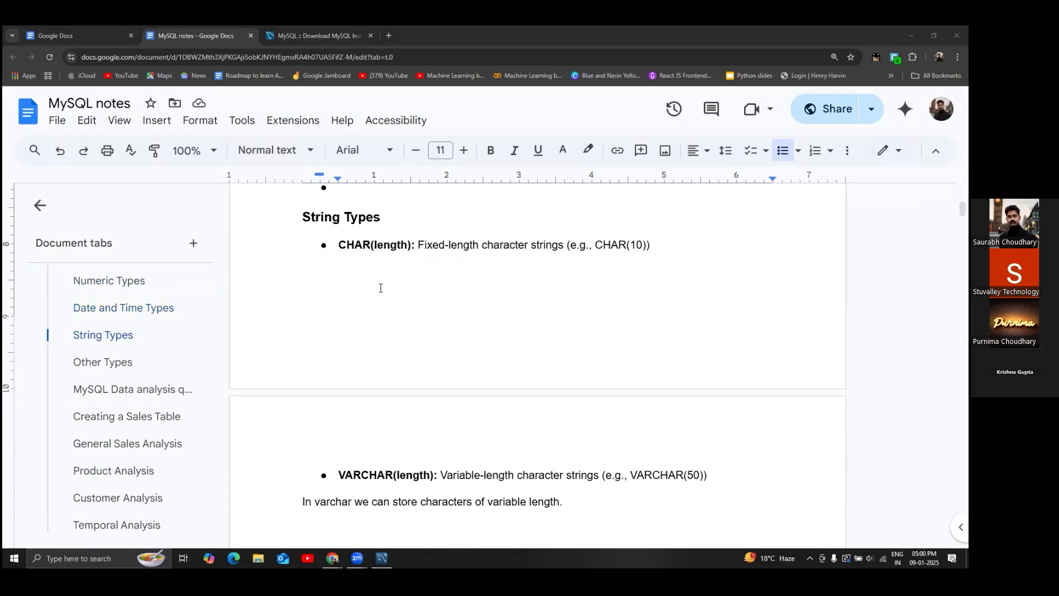
{"action": "left_click_drag", "start_coordinate": [389, 219], "coordinate": [727, 473]}
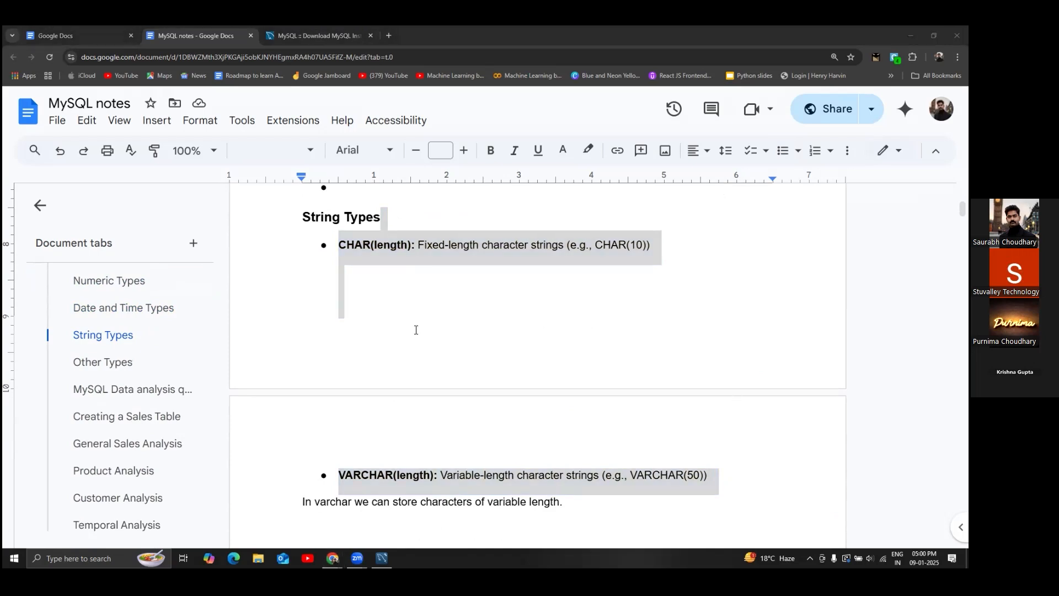
{"action": "scroll", "coordinate": [364, 398], "scroll_direction": "down", "scroll_amount": 5}
{"action": "left_click", "coordinate": [373, 368]}
{"action": "left_click_drag", "start_coordinate": [373, 368], "coordinate": [328, 353]}
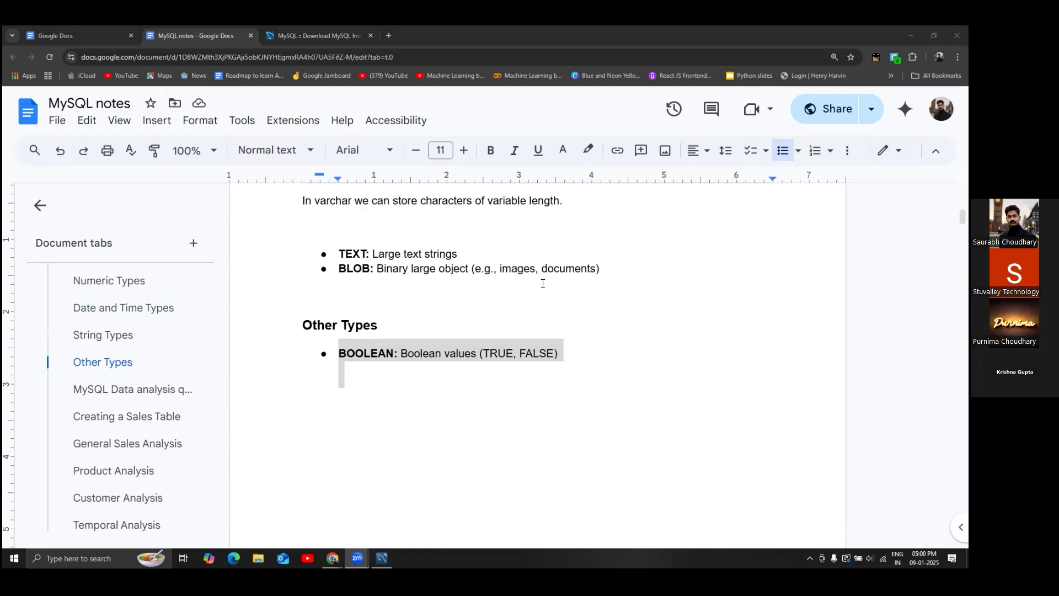
{"action": "scroll", "coordinate": [542, 283], "scroll_direction": "up", "scroll_amount": 10}
{"action": "scroll", "coordinate": [543, 284], "scroll_direction": "up", "scroll_amount": 5}
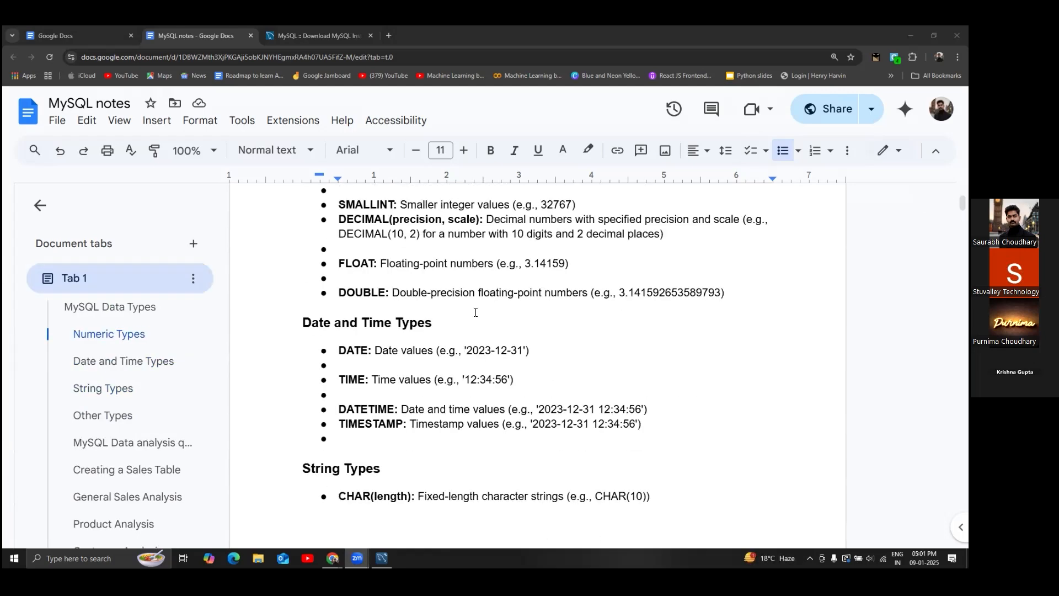
{"action": "scroll", "coordinate": [476, 312], "scroll_direction": "down", "scroll_amount": 12}
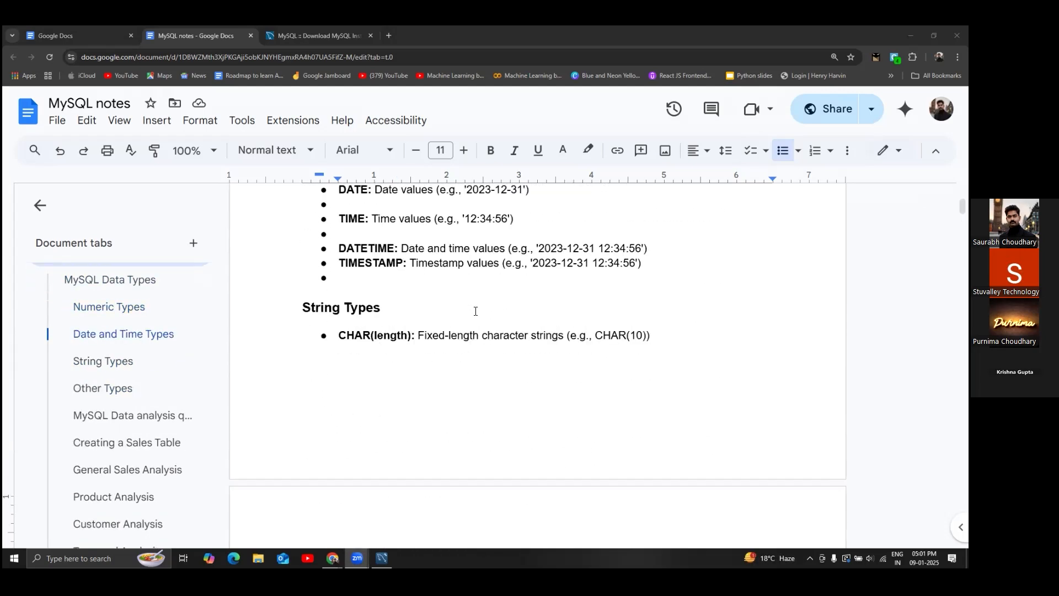
{"action": "scroll", "coordinate": [476, 309], "scroll_direction": "down", "scroll_amount": 3}
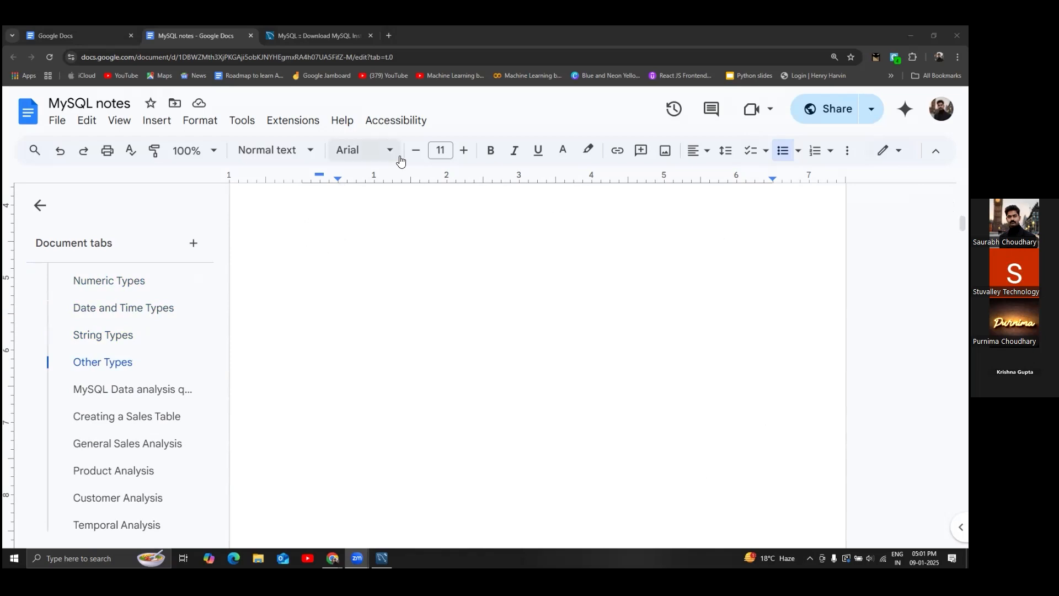
- Bring MySQL Workbench forward and draw a red box around the editor area
{"action": "key", "text": "alt+Tab"}
{"action": "left_click", "coordinate": [256, 344]}
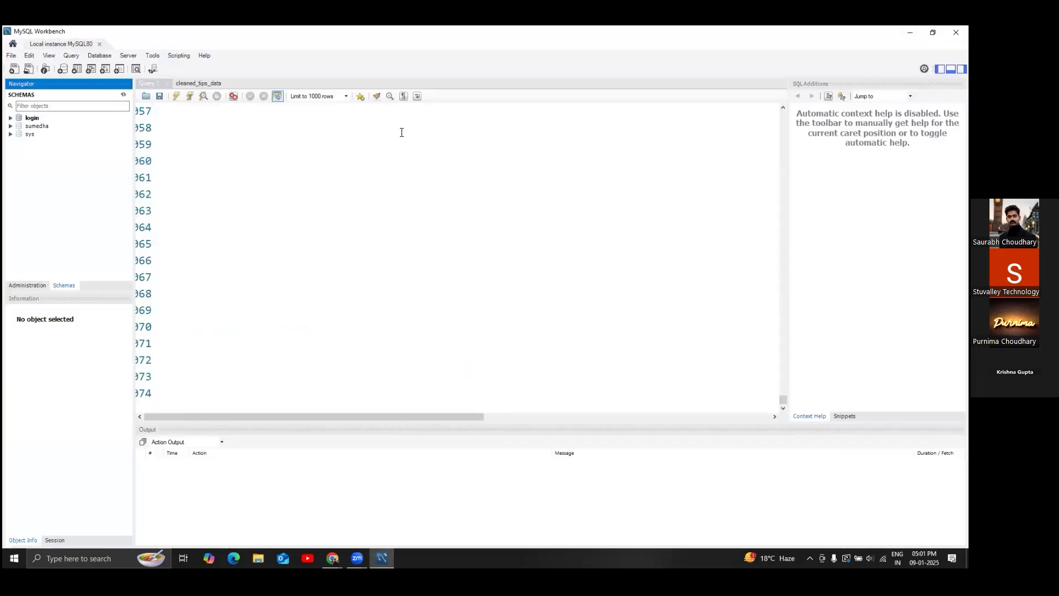
{"action": "left_click", "coordinate": [688, 83]}
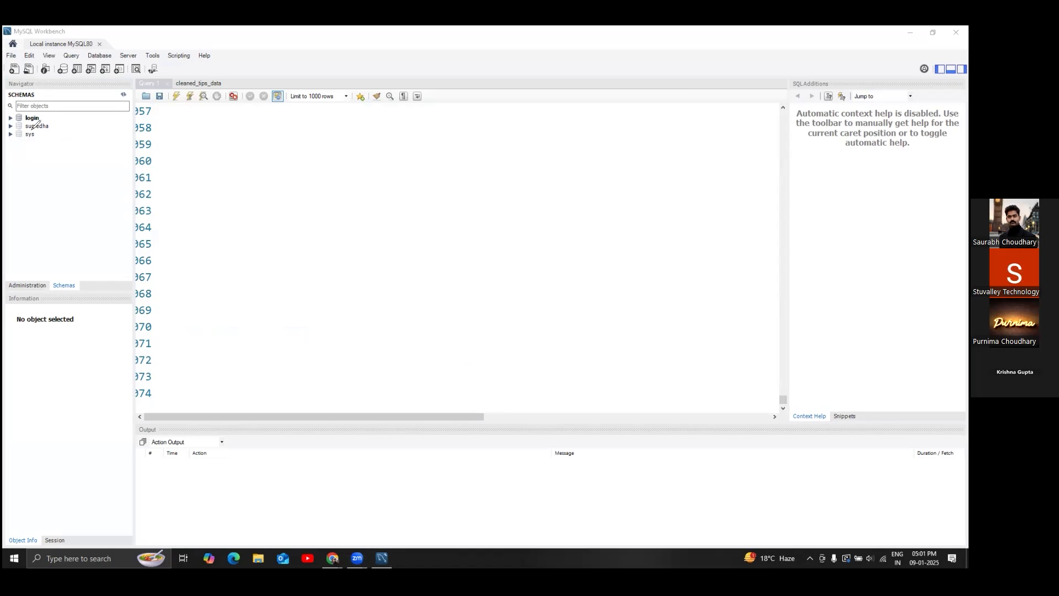
{"action": "left_click_drag", "start_coordinate": [27, 131], "coordinate": [51, 131]}
{"action": "mouse_move", "coordinate": [265, 156]}
{"action": "left_mouse_down"}
{"action": "mouse_move", "coordinate": [281, 354]}
{"action": "mouse_move", "coordinate": [623, 361]}
{"action": "left_mouse_up"}
{"action": "mouse_move", "coordinate": [687, 359]}
{"action": "left_mouse_down"}
{"action": "mouse_move", "coordinate": [690, 184]}
{"action": "mouse_move", "coordinate": [518, 125]}
{"action": "mouse_move", "coordinate": [281, 125]}
{"action": "mouse_move", "coordinate": [267, 136]}
{"action": "mouse_move", "coordinate": [266, 168]}
{"action": "left_mouse_up"}
- Label the box Sumedha DB and expand sumedha's Tables to show orders and persons
{"action": "mouse_move", "coordinate": [517, 148]}
{"action": "left_mouse_down"}
{"action": "mouse_move", "coordinate": [557, 164]}
{"action": "mouse_move", "coordinate": [576, 149]}
{"action": "mouse_move", "coordinate": [557, 165]}
{"action": "left_mouse_up"}
{"action": "mouse_move", "coordinate": [305, 144]}
{"action": "left_mouse_down"}
{"action": "mouse_move", "coordinate": [291, 161]}
{"action": "mouse_move", "coordinate": [324, 171]}
{"action": "mouse_move", "coordinate": [342, 156]}
{"action": "mouse_move", "coordinate": [377, 173]}
{"action": "left_mouse_up"}
{"action": "mouse_move", "coordinate": [319, 191]}
{"action": "left_mouse_down"}
{"action": "mouse_move", "coordinate": [380, 171]}
{"action": "mouse_move", "coordinate": [425, 136]}
{"action": "mouse_move", "coordinate": [460, 159]}
{"action": "left_mouse_up"}
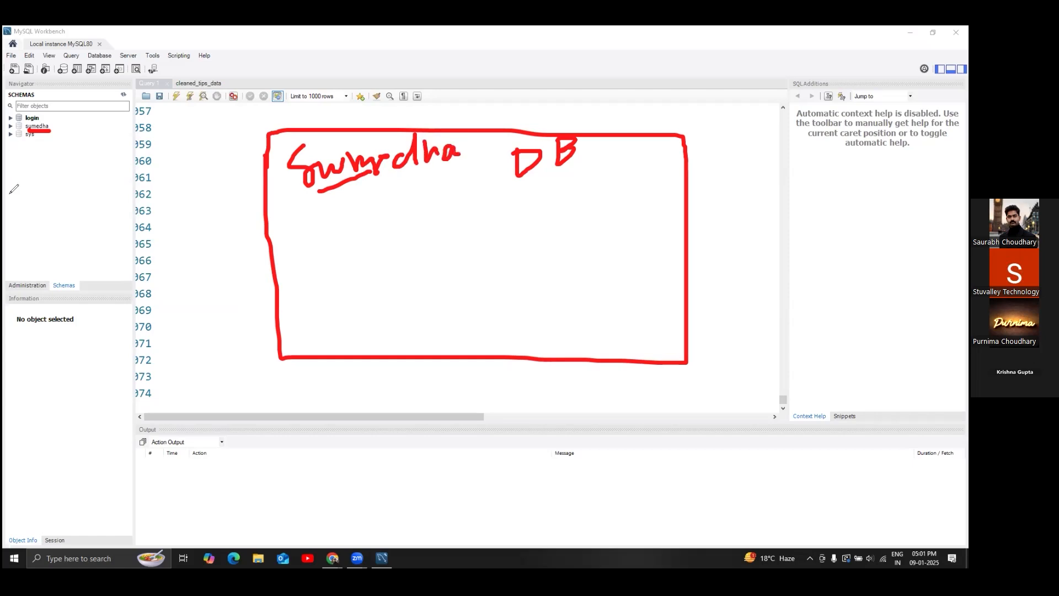
{"action": "left_click", "coordinate": [11, 126]}
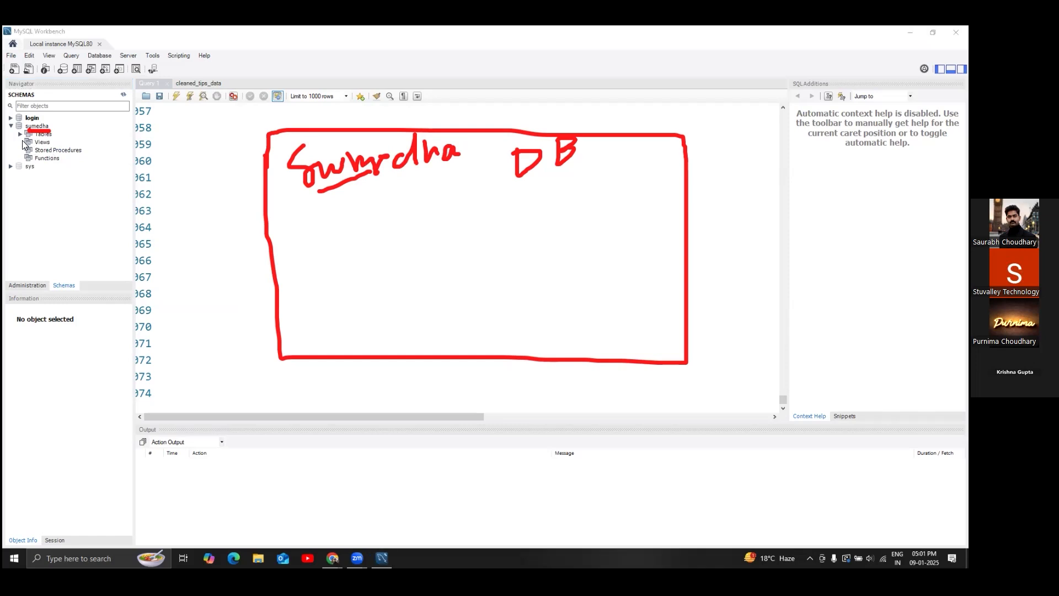
{"action": "left_click", "coordinate": [20, 135]}
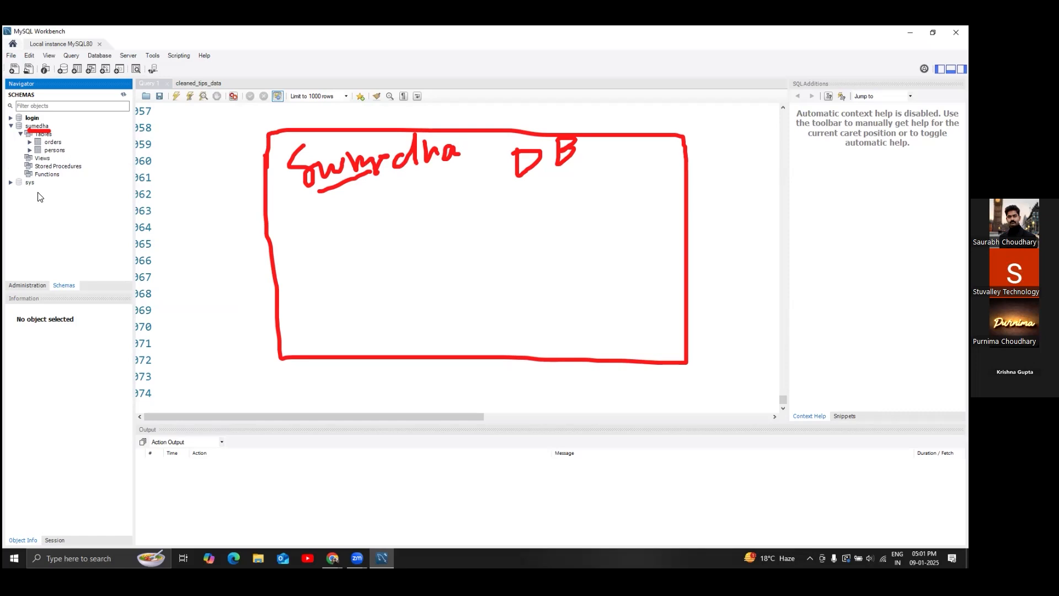
- Sketch three table boxes inside the database box, labelling them T
{"action": "mouse_move", "coordinate": [314, 212]}
{"action": "left_mouse_down"}
{"action": "mouse_move", "coordinate": [411, 264]}
{"action": "mouse_move", "coordinate": [343, 210]}
{"action": "mouse_move", "coordinate": [320, 213]}
{"action": "left_mouse_up"}
{"action": "mouse_move", "coordinate": [457, 209]}
{"action": "left_mouse_down"}
{"action": "mouse_move", "coordinate": [454, 262]}
{"action": "mouse_move", "coordinate": [559, 206]}
{"action": "mouse_move", "coordinate": [457, 208]}
{"action": "left_mouse_up"}
{"action": "mouse_move", "coordinate": [338, 235]}
{"action": "left_mouse_down"}
{"action": "mouse_move", "coordinate": [375, 228]}
{"action": "mouse_move", "coordinate": [360, 250]}
{"action": "left_mouse_up"}
{"action": "mouse_move", "coordinate": [488, 225]}
{"action": "left_mouse_down"}
{"action": "mouse_move", "coordinate": [520, 224]}
{"action": "mouse_move", "coordinate": [511, 251]}
{"action": "left_mouse_up"}
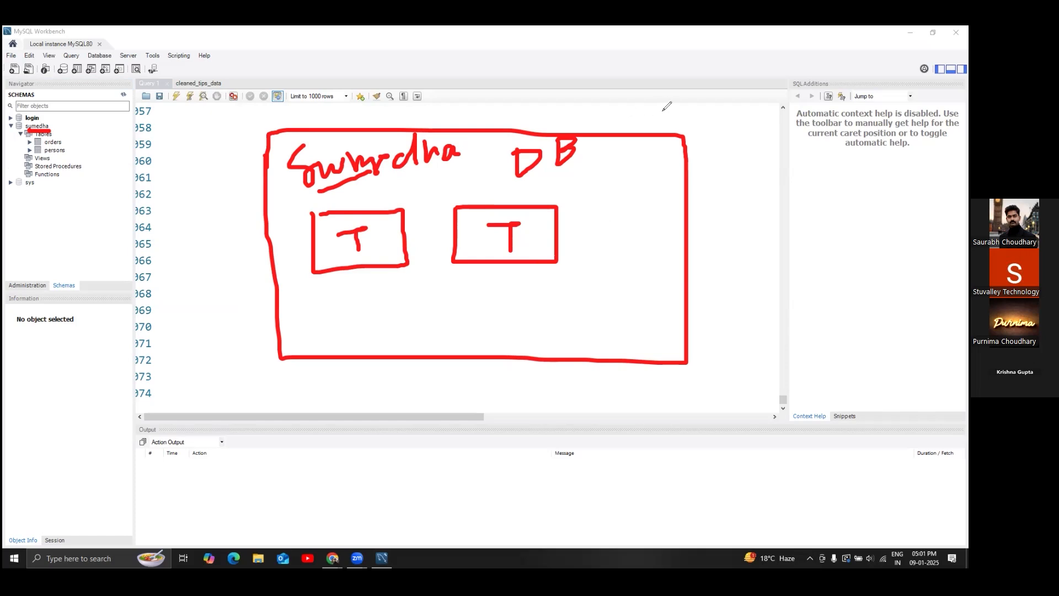
{"action": "mouse_move", "coordinate": [604, 216]}
{"action": "left_mouse_down"}
{"action": "mouse_move", "coordinate": [607, 259]}
{"action": "mouse_move", "coordinate": [655, 253]}
{"action": "mouse_move", "coordinate": [655, 208]}
{"action": "left_mouse_up"}
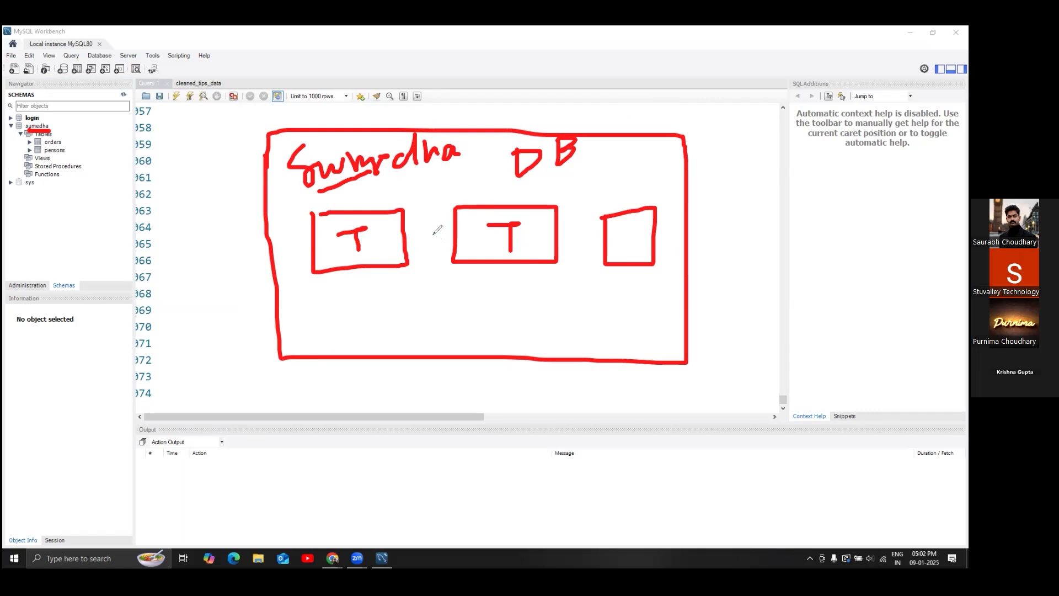
- Mark rows and columns on the middle table with grid lines and count notes
{"action": "mouse_move", "coordinate": [429, 226]}
{"action": "left_mouse_down"}
{"action": "mouse_move", "coordinate": [440, 246]}
{"action": "mouse_move", "coordinate": [451, 223]}
{"action": "left_mouse_up"}
{"action": "mouse_move", "coordinate": [522, 272]}
{"action": "left_mouse_down"}
{"action": "mouse_move", "coordinate": [503, 279]}
{"action": "mouse_move", "coordinate": [523, 286]}
{"action": "mouse_move", "coordinate": [481, 317]}
{"action": "mouse_move", "coordinate": [477, 347]}
{"action": "mouse_move", "coordinate": [489, 326]}
{"action": "mouse_move", "coordinate": [509, 342]}
{"action": "mouse_move", "coordinate": [561, 323]}
{"action": "mouse_move", "coordinate": [555, 318]}
{"action": "left_mouse_up"}
{"action": "mouse_move", "coordinate": [503, 288]}
{"action": "left_mouse_down"}
{"action": "mouse_move", "coordinate": [525, 287]}
{"action": "mouse_move", "coordinate": [530, 298]}
{"action": "mouse_move", "coordinate": [576, 288]}
{"action": "mouse_move", "coordinate": [605, 331]}
{"action": "mouse_move", "coordinate": [643, 315]}
{"action": "mouse_move", "coordinate": [669, 326]}
{"action": "mouse_move", "coordinate": [670, 312]}
{"action": "mouse_move", "coordinate": [696, 319]}
{"action": "left_mouse_up"}
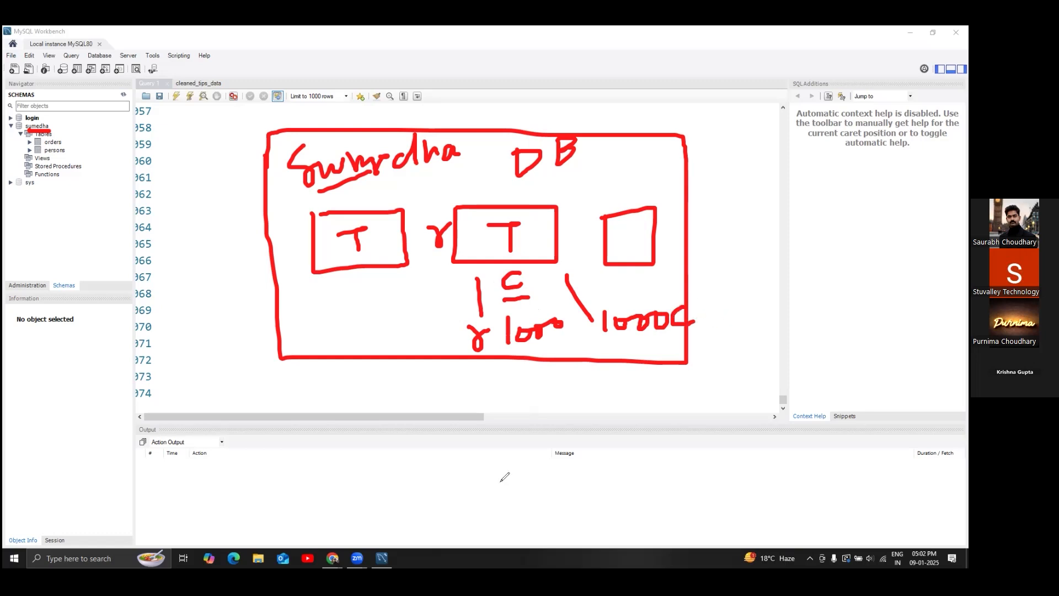
{"action": "left_click_drag", "start_coordinate": [459, 225], "coordinate": [562, 227]}
{"action": "left_click_drag", "start_coordinate": [459, 241], "coordinate": [555, 248]}
{"action": "left_click_drag", "start_coordinate": [484, 208], "coordinate": [507, 271]}
{"action": "left_click_drag", "start_coordinate": [530, 208], "coordinate": [531, 261]}
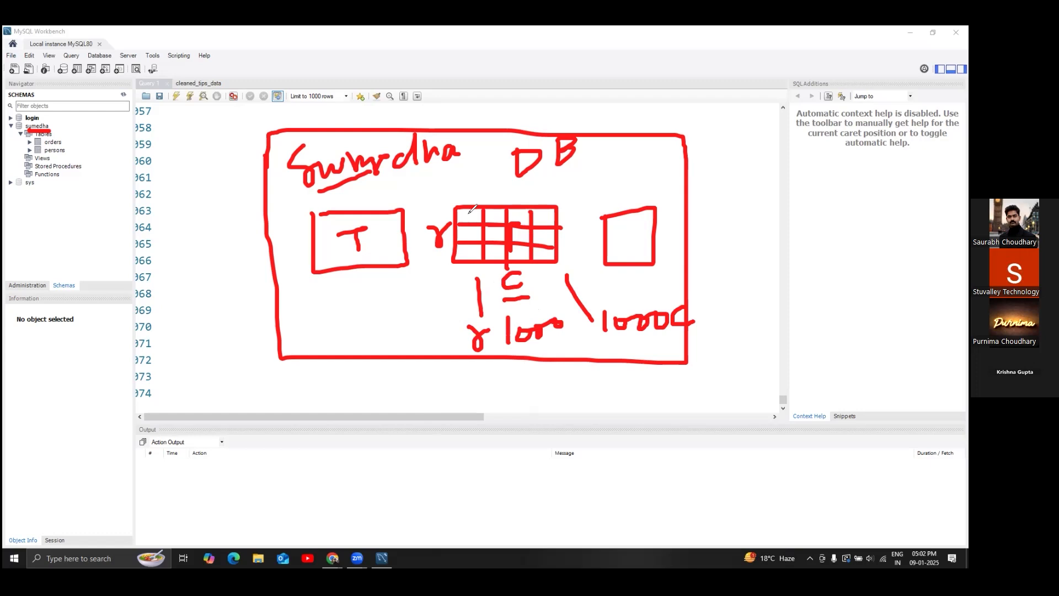
- Add an arrow and check mark, then erase all red annotations with Clear
{"action": "mouse_move", "coordinate": [476, 112]}
{"action": "left_mouse_down"}
{"action": "mouse_move", "coordinate": [485, 130]}
{"action": "mouse_move", "coordinate": [517, 75]}
{"action": "left_mouse_up"}
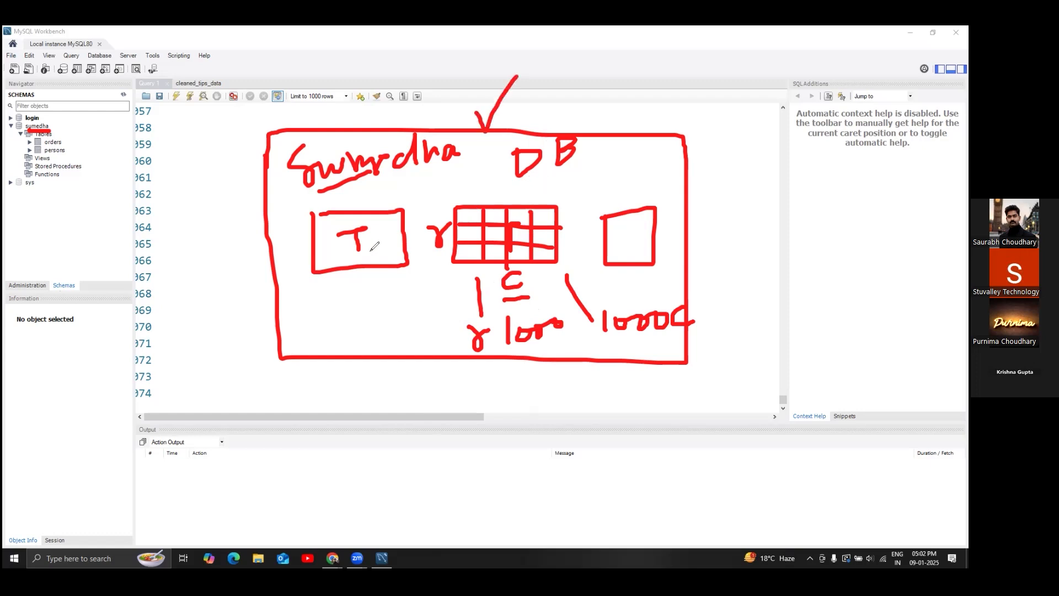
{"action": "mouse_move", "coordinate": [343, 283]}
{"action": "left_mouse_down"}
{"action": "mouse_move", "coordinate": [356, 302]}
{"action": "mouse_move", "coordinate": [376, 268]}
{"action": "left_mouse_up"}
{"action": "left_click", "coordinate": [664, 98]}
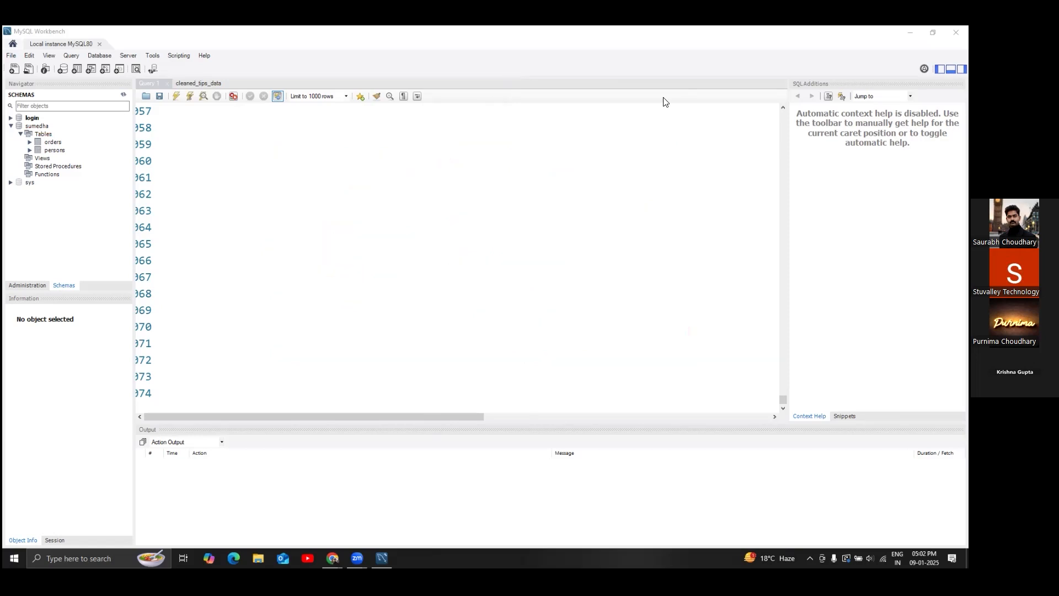